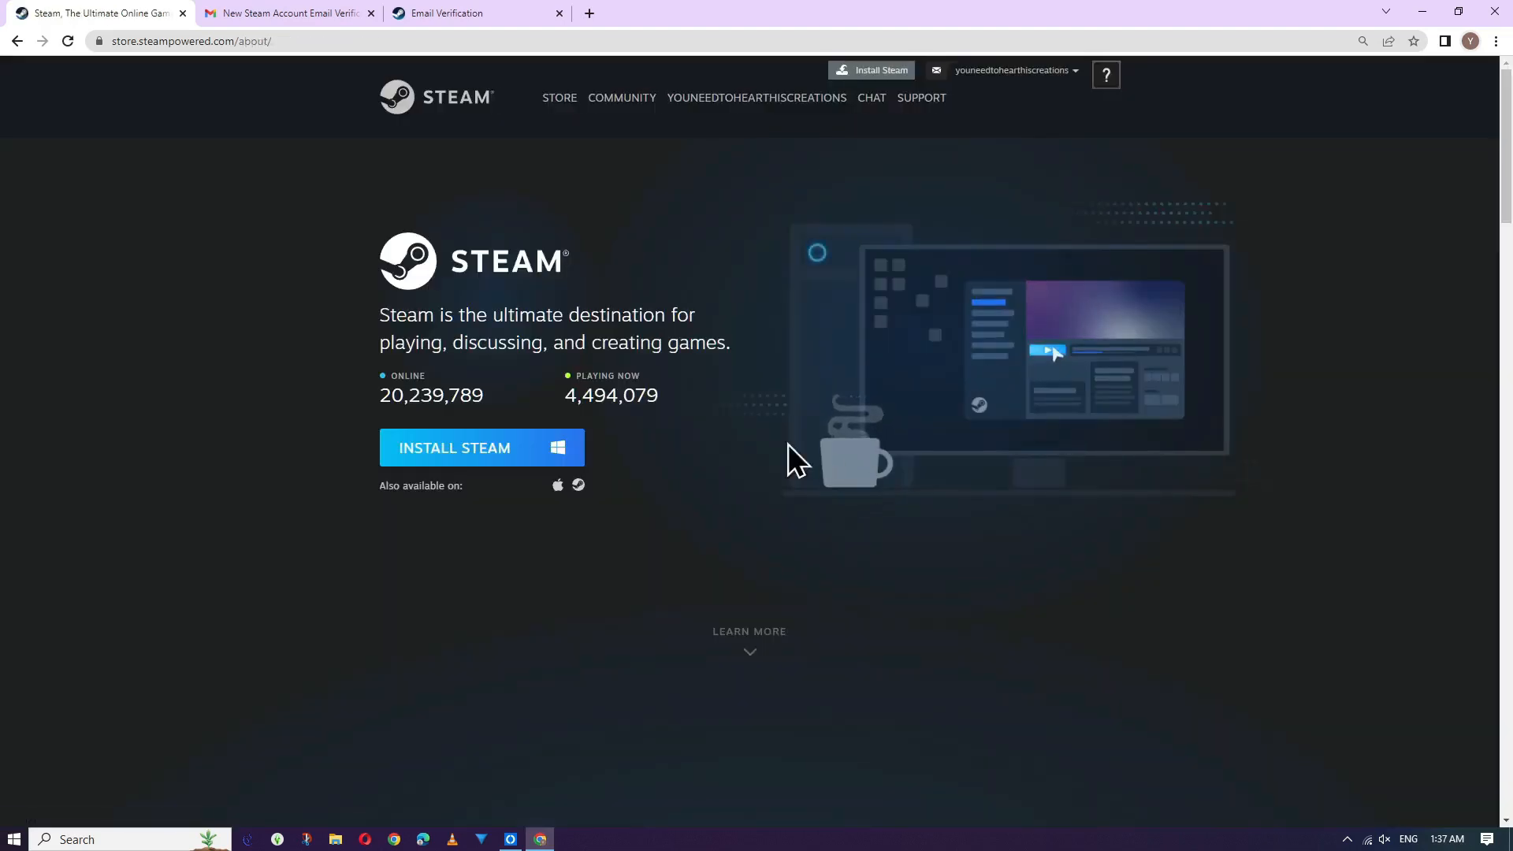
# Step: Download and launch the Windows Steam installer, SteamSetup.exe, keeping English as the Steam language
pyautogui.click(447, 463)
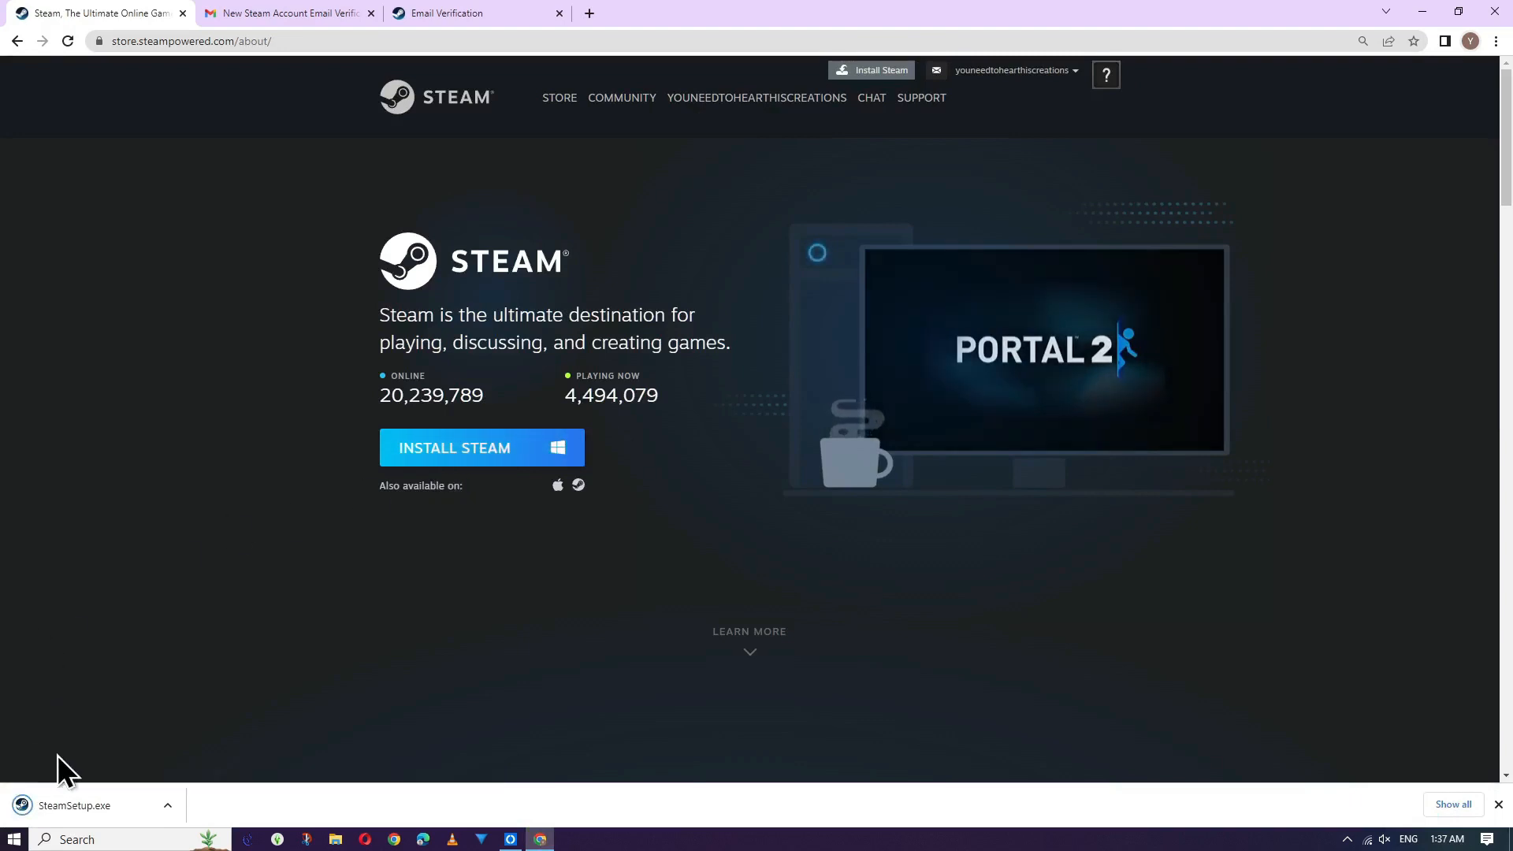
pyautogui.click(91, 797)
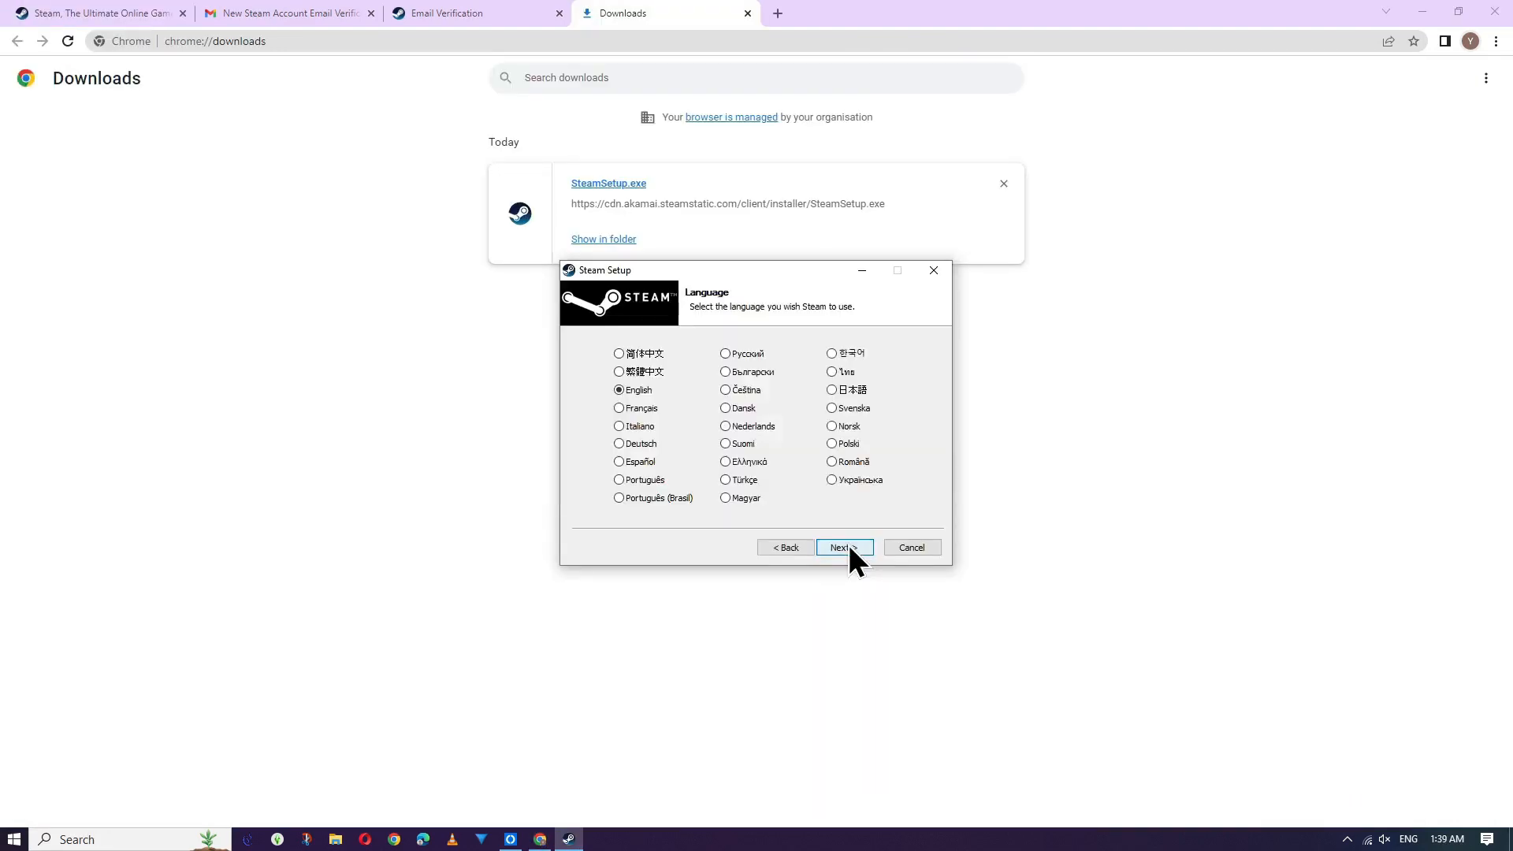
pyautogui.click(847, 549)
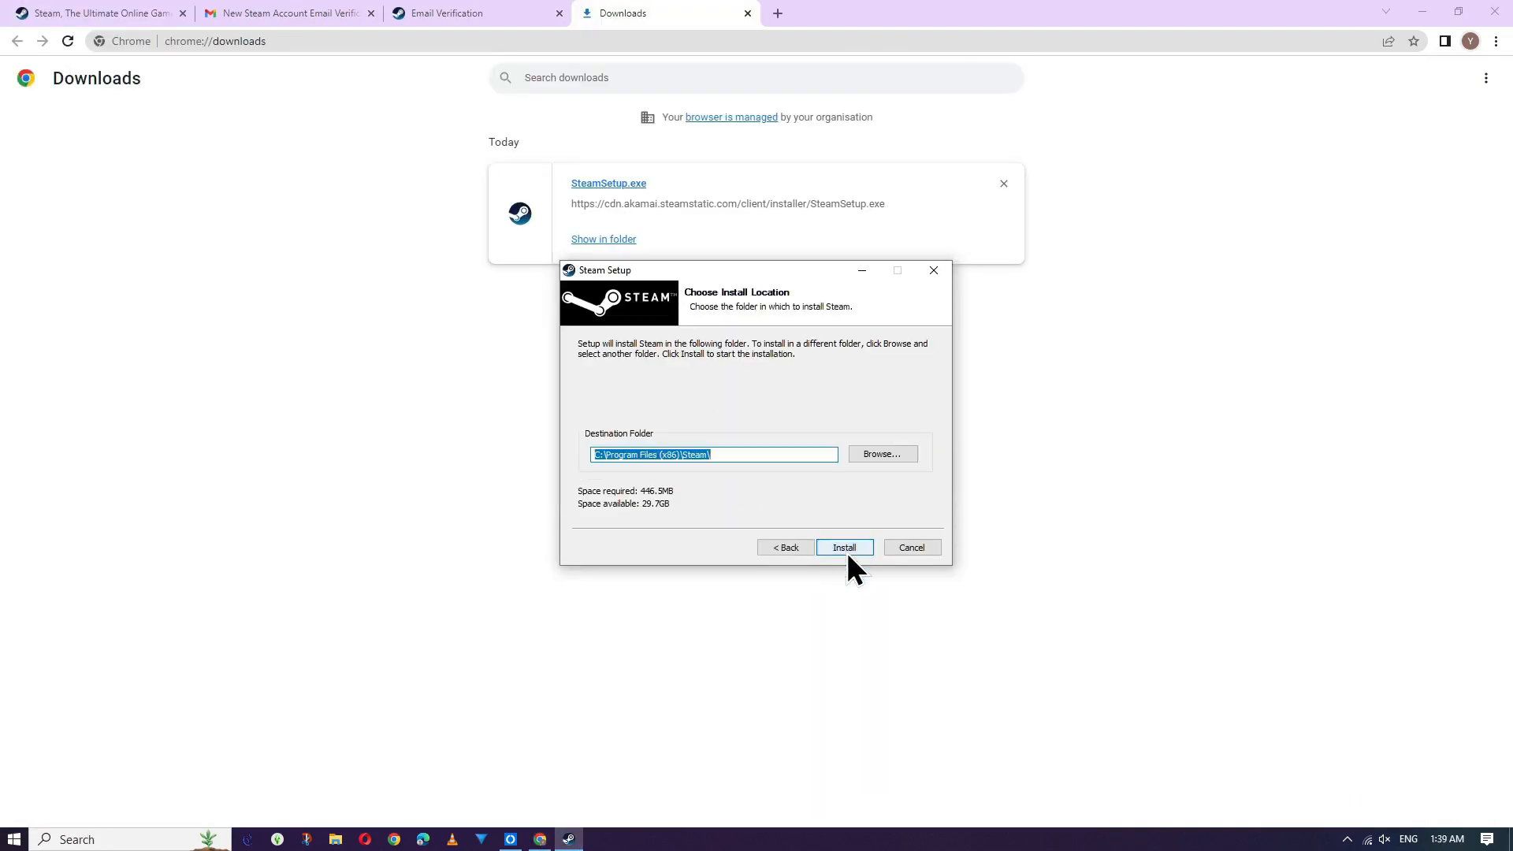
# Step: Set the Steam destination folder to H:\Installed Programs\Steam on the Games and Data drive
pyautogui.click(880, 455)
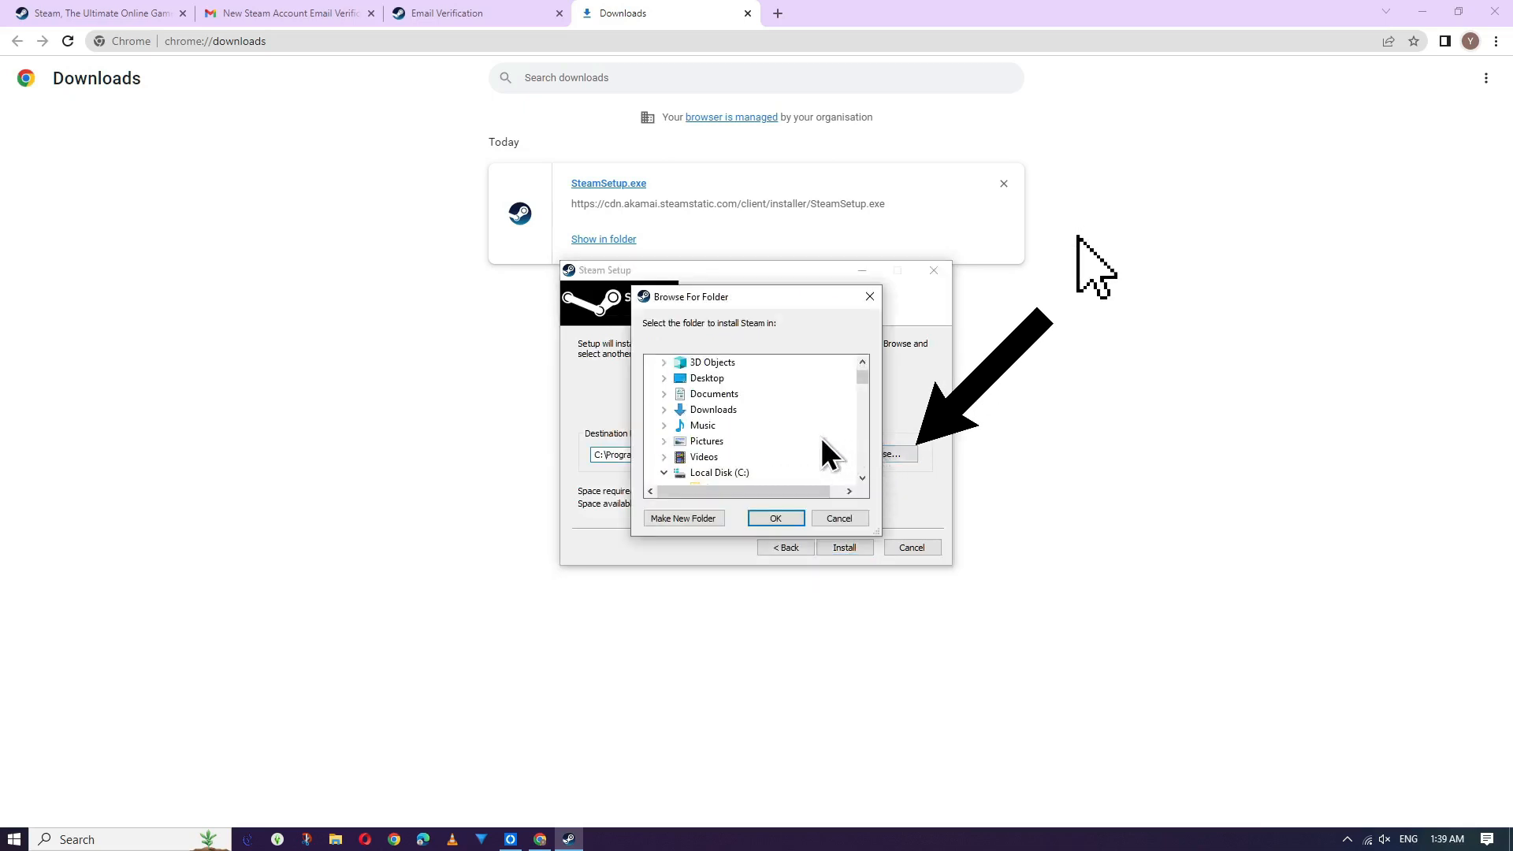
pyautogui.scroll(-2, 820, 433)
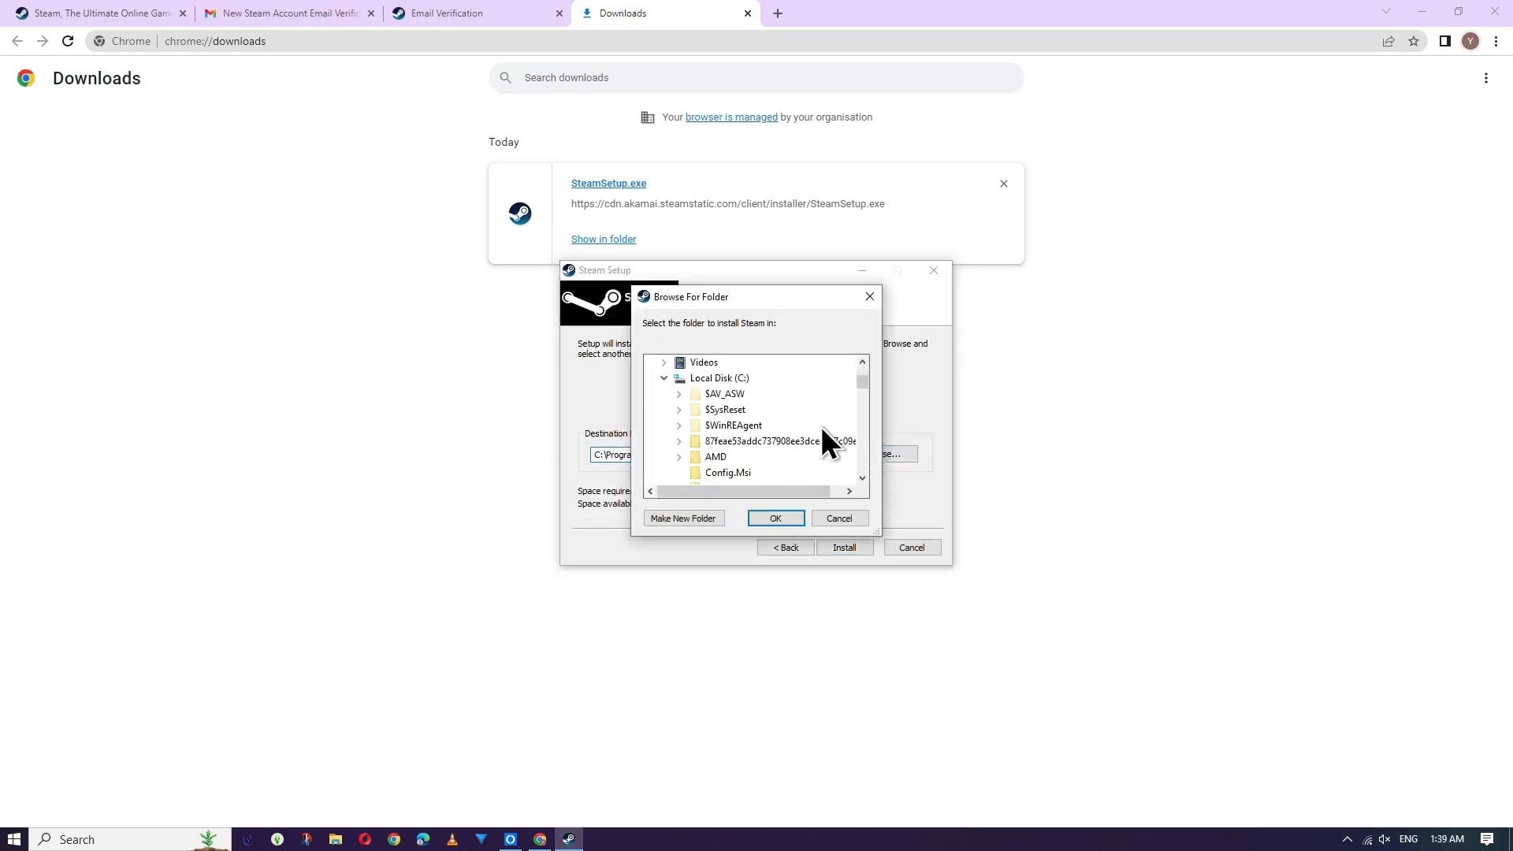
pyautogui.click(660, 378)
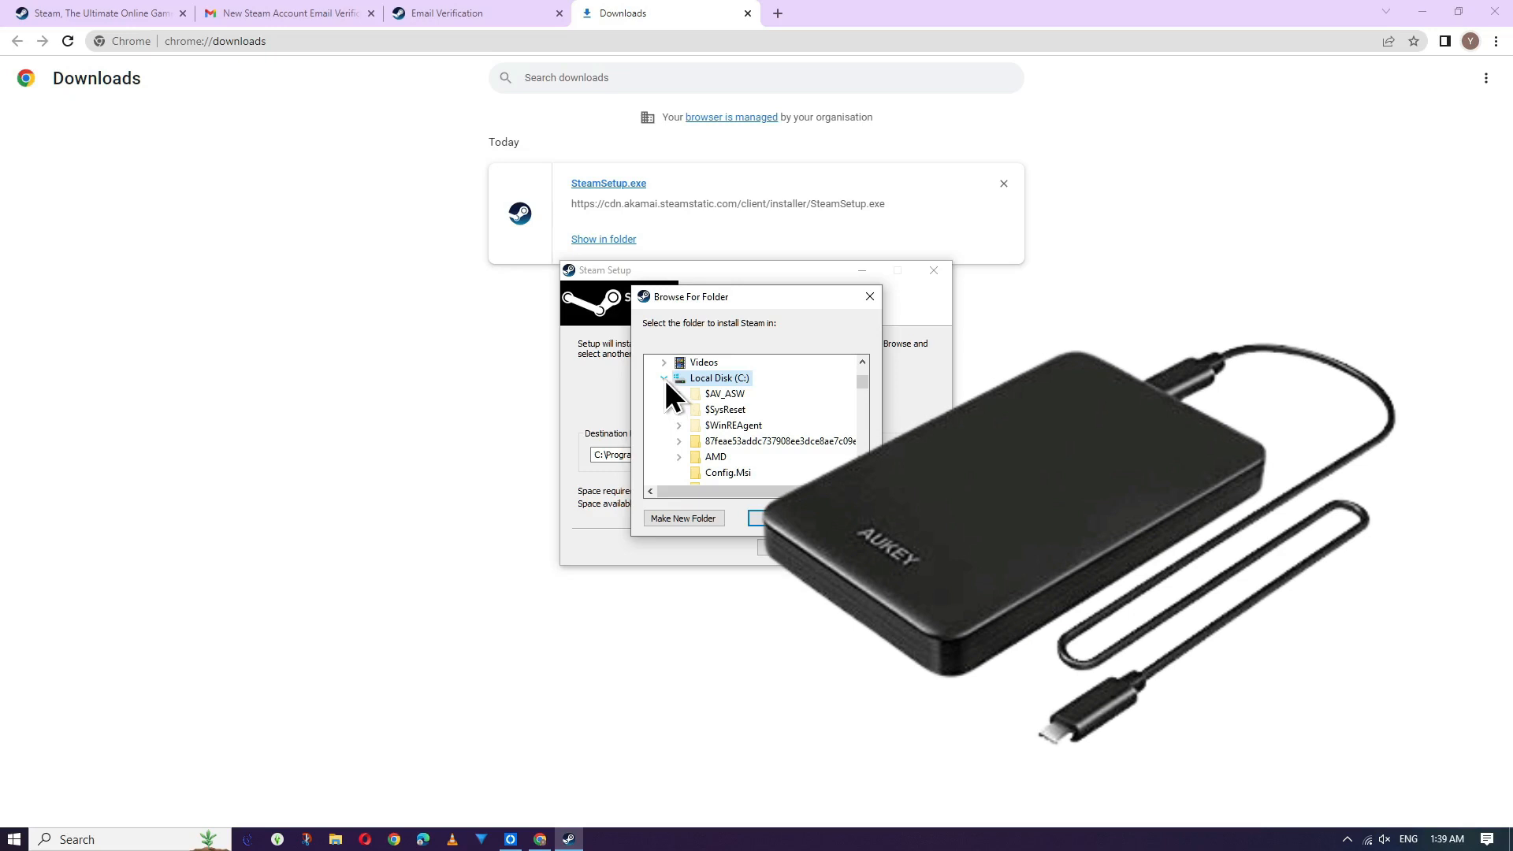
pyautogui.click(664, 380)
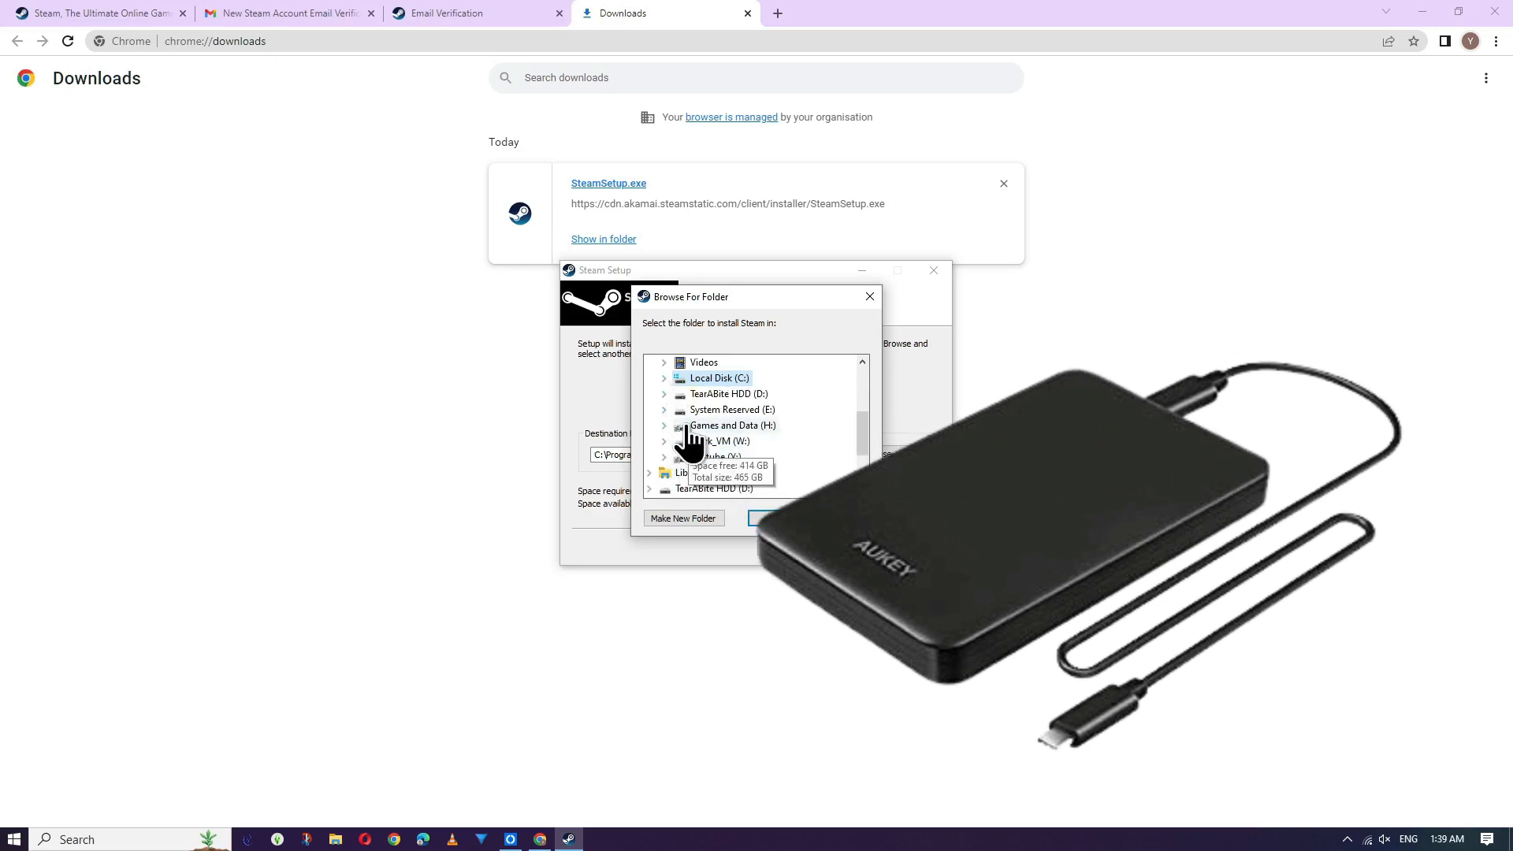
pyautogui.click(664, 426)
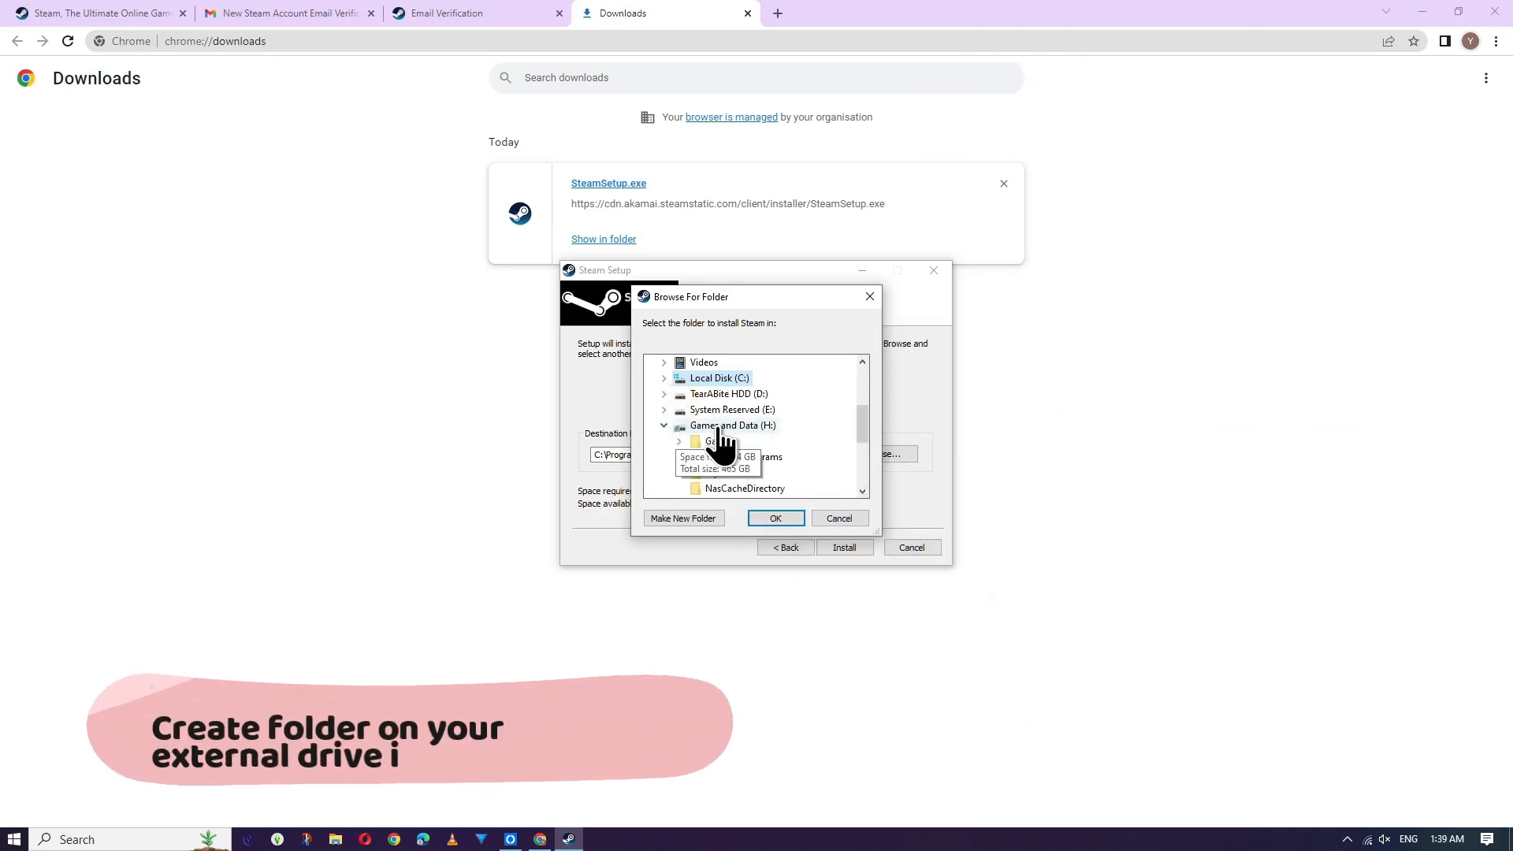
pyautogui.scroll(-1, 719, 432)
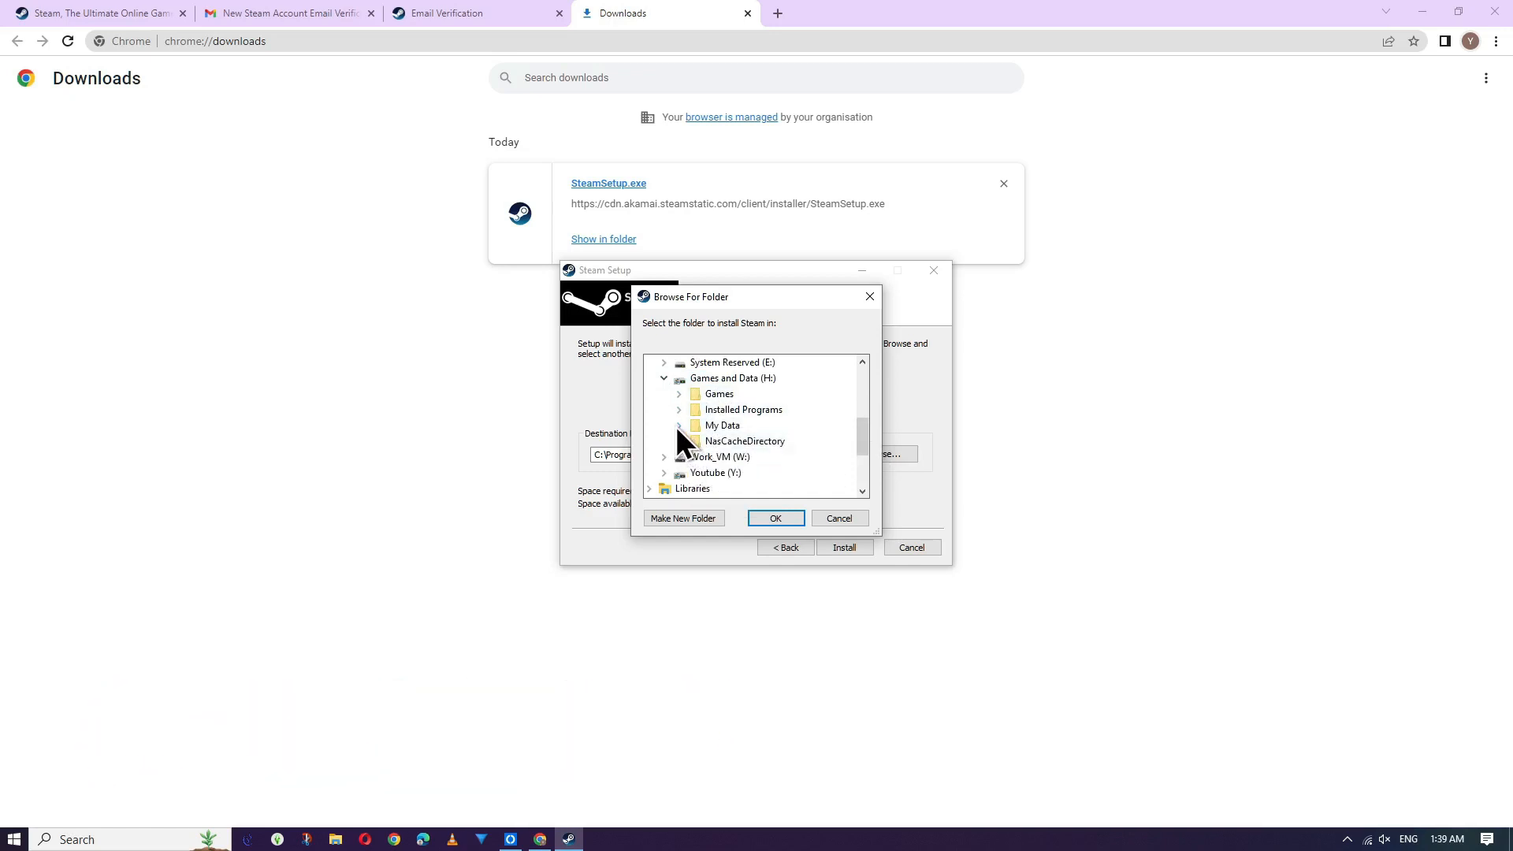
pyautogui.click(696, 410)
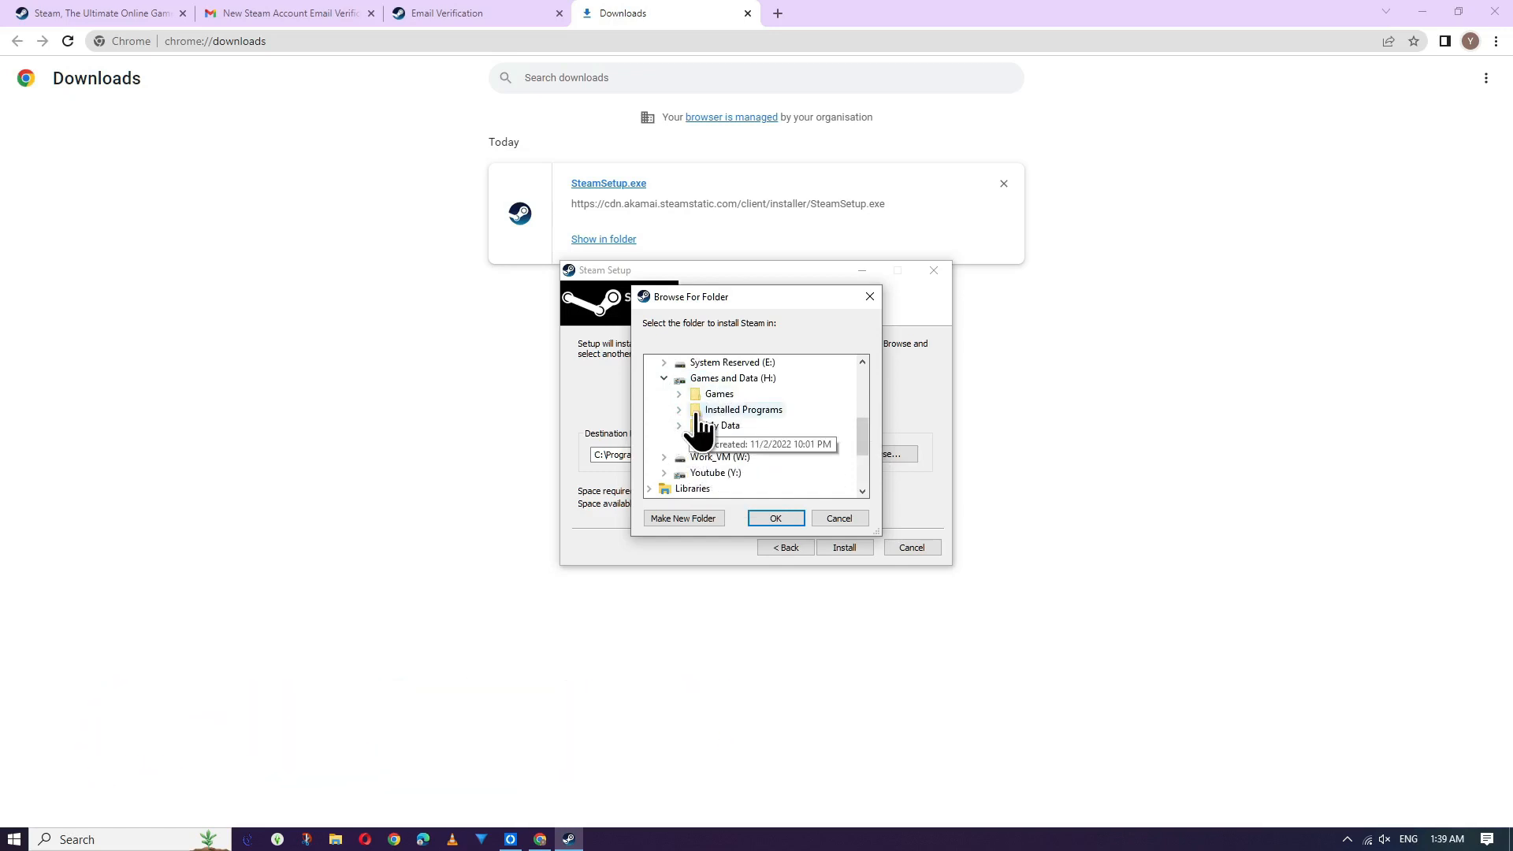
pyautogui.click(769, 518)
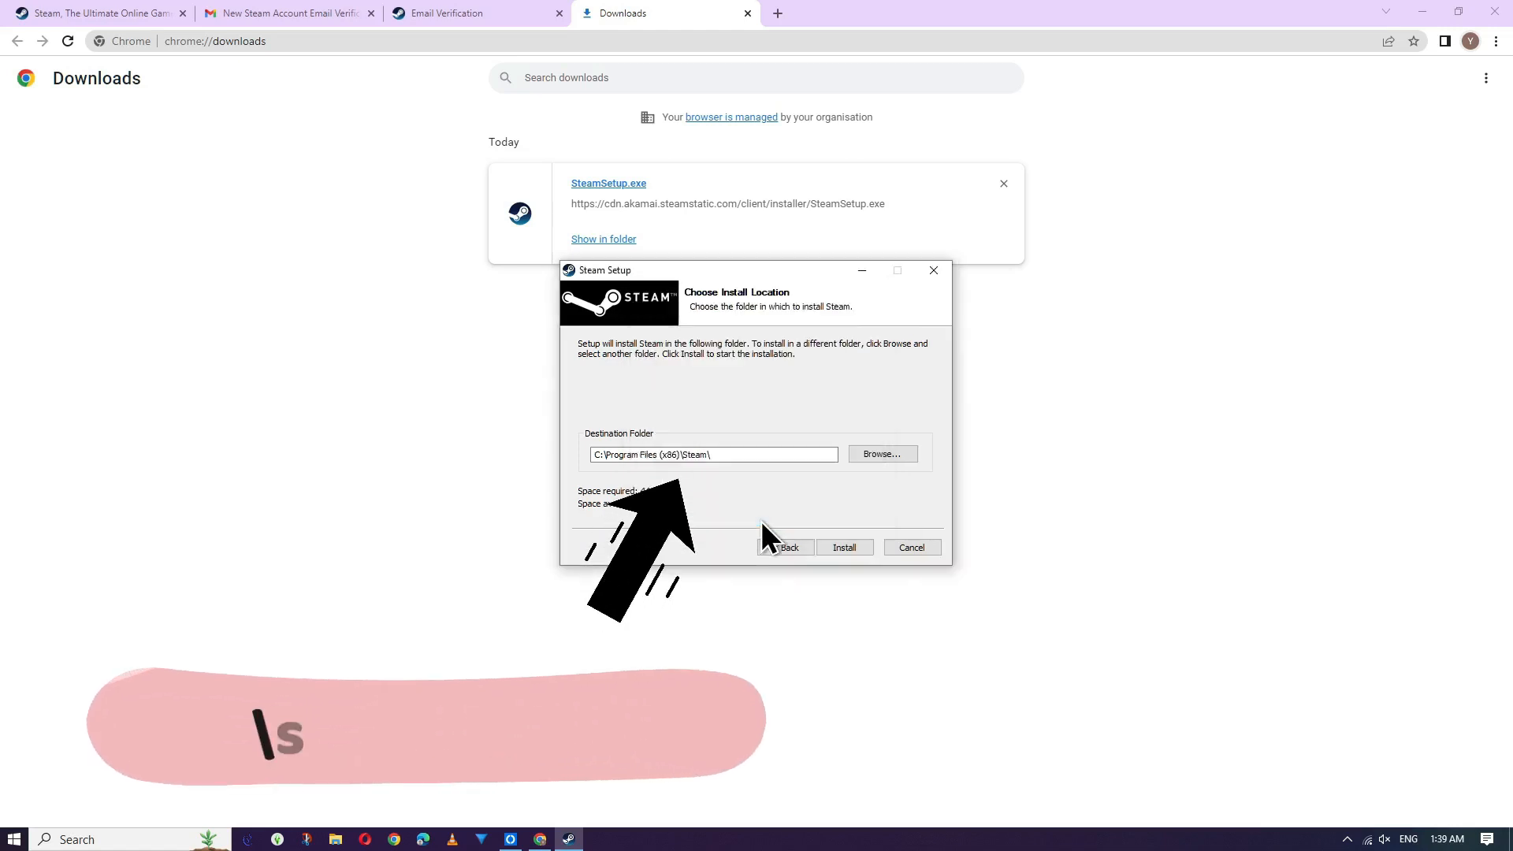
pyautogui.click(754, 458)
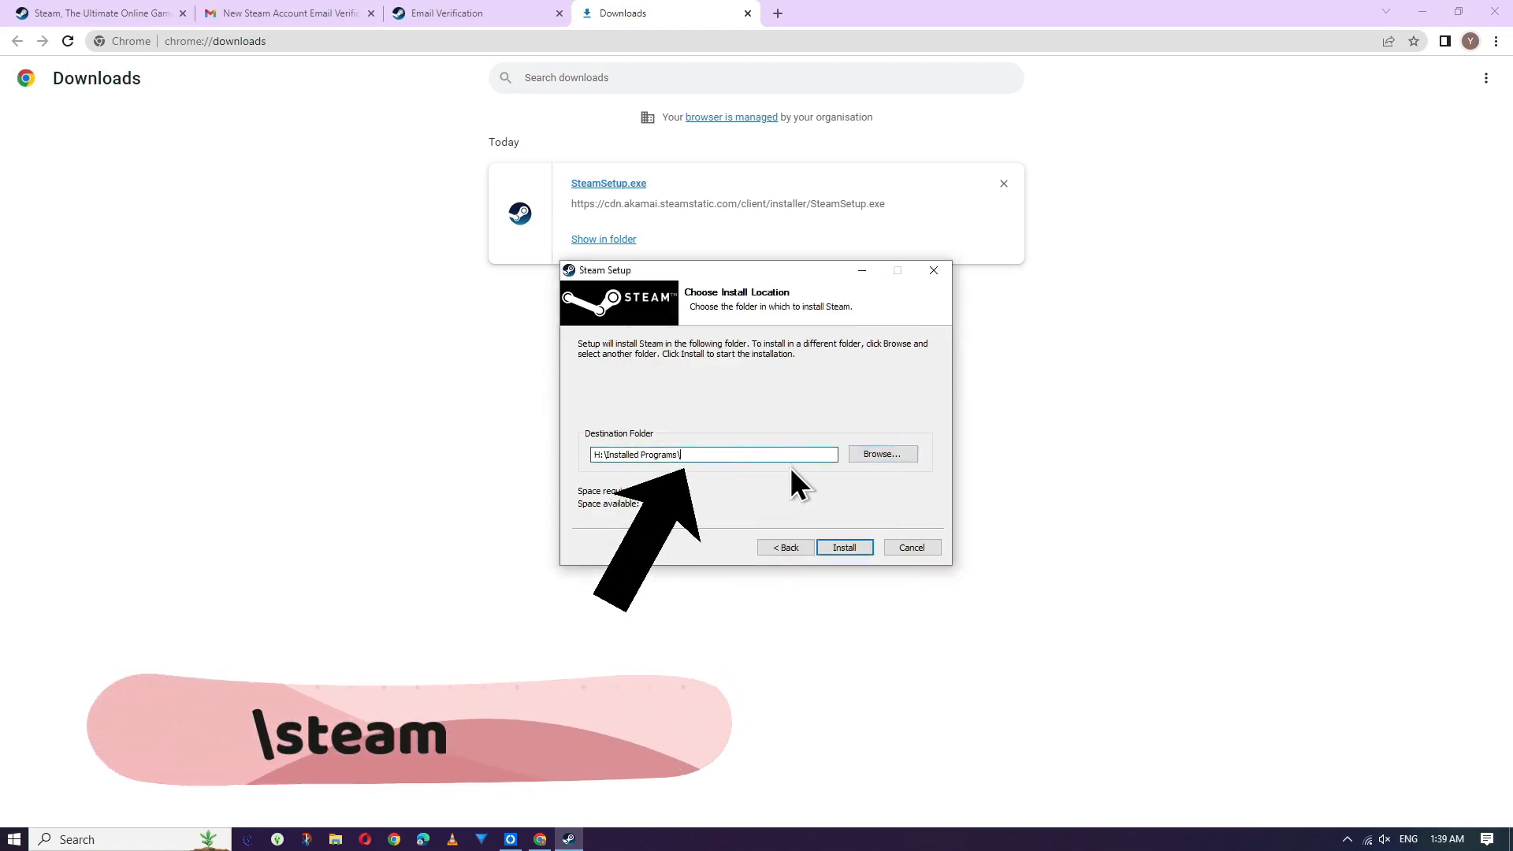
pyautogui.write('Steam')
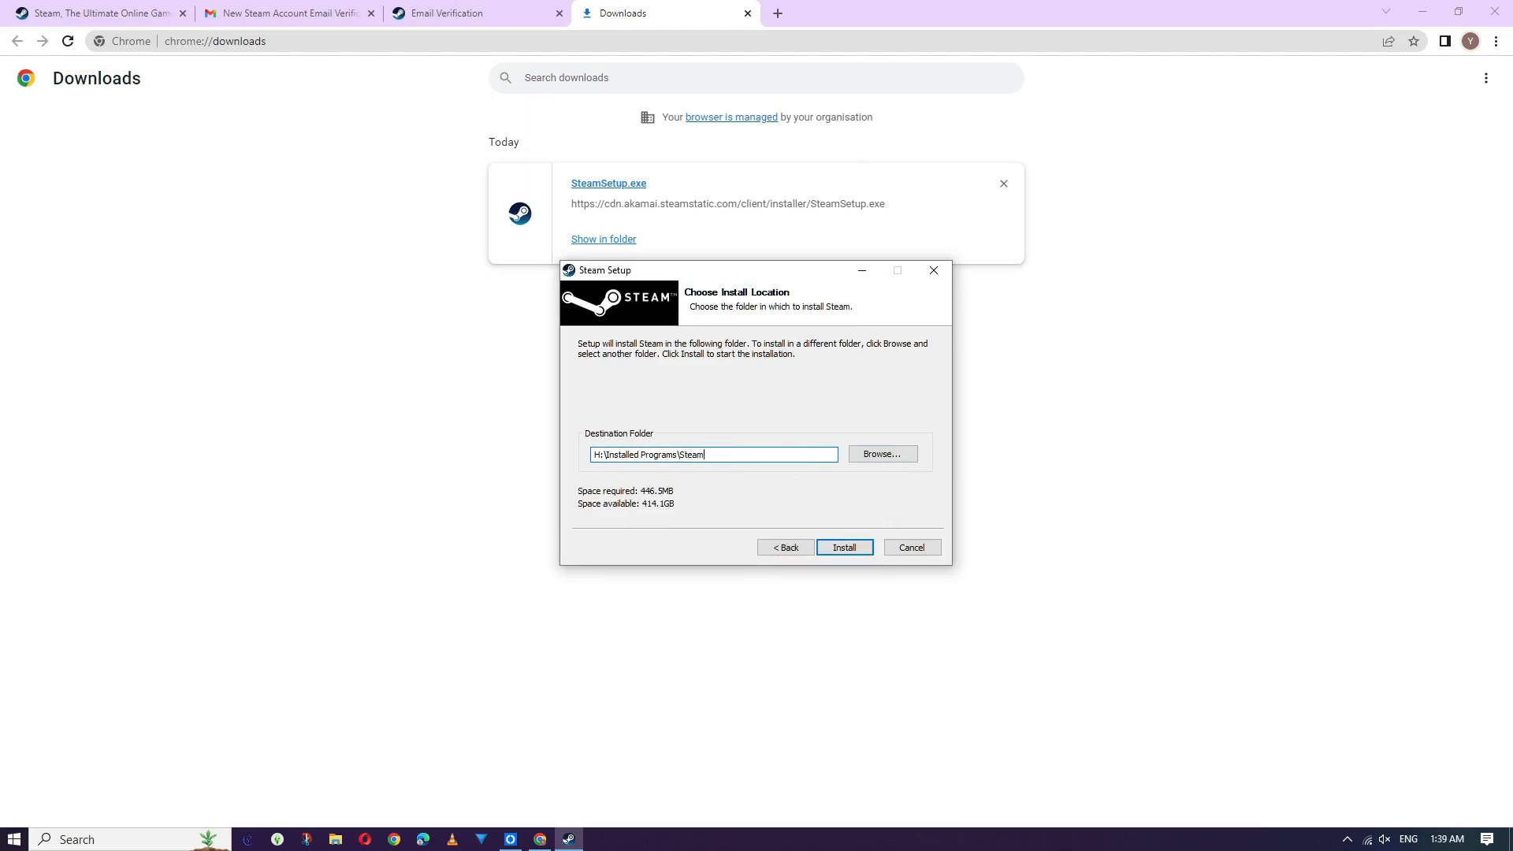
# Step: Install Steam in the chosen folder and sign in to the desktop client with the account credentials
pyautogui.click(864, 544)
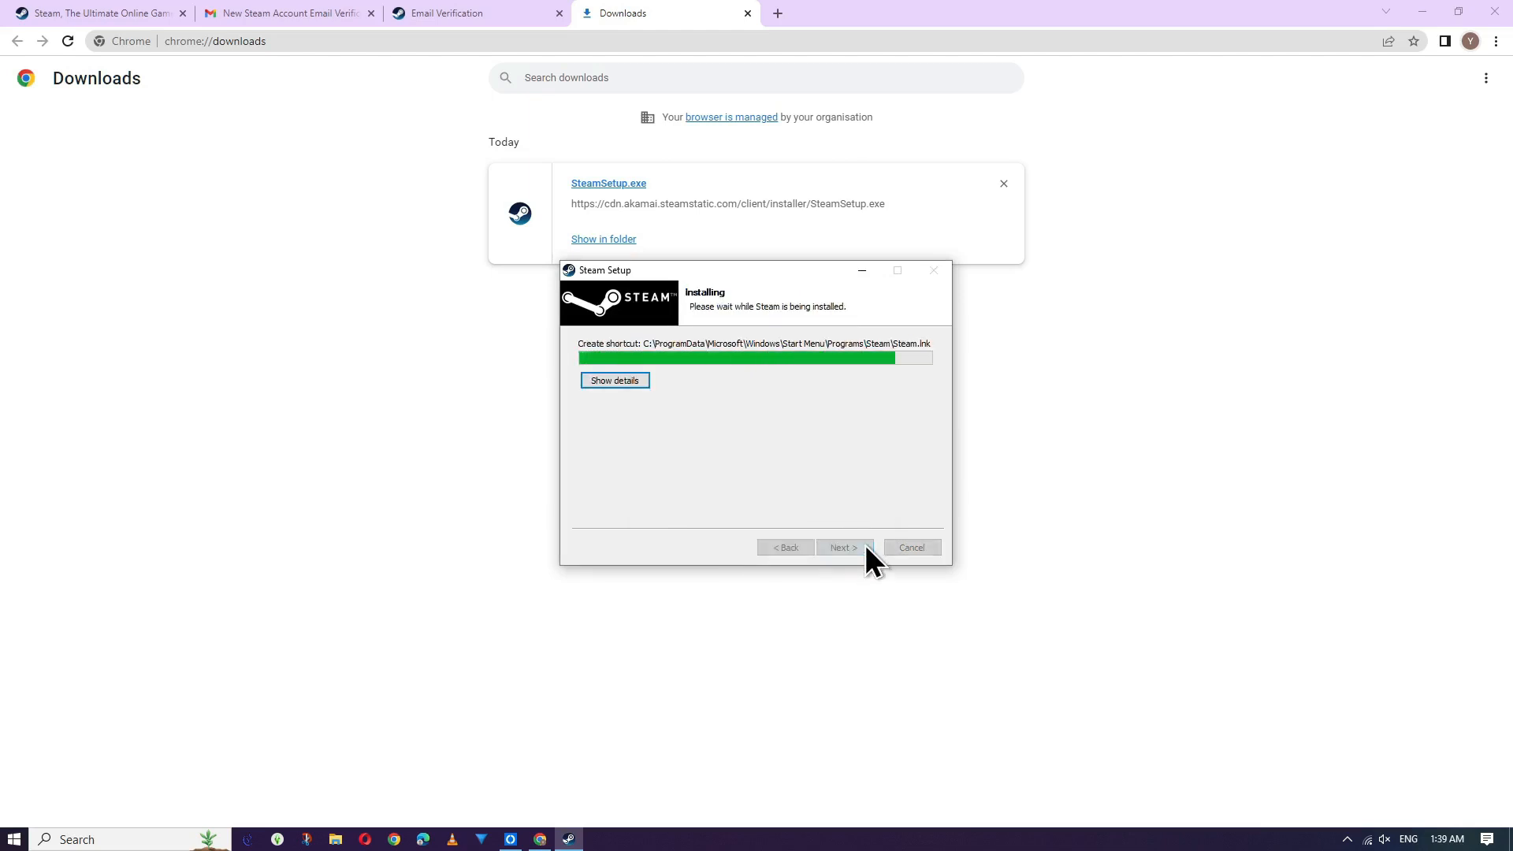
pyautogui.click(858, 546)
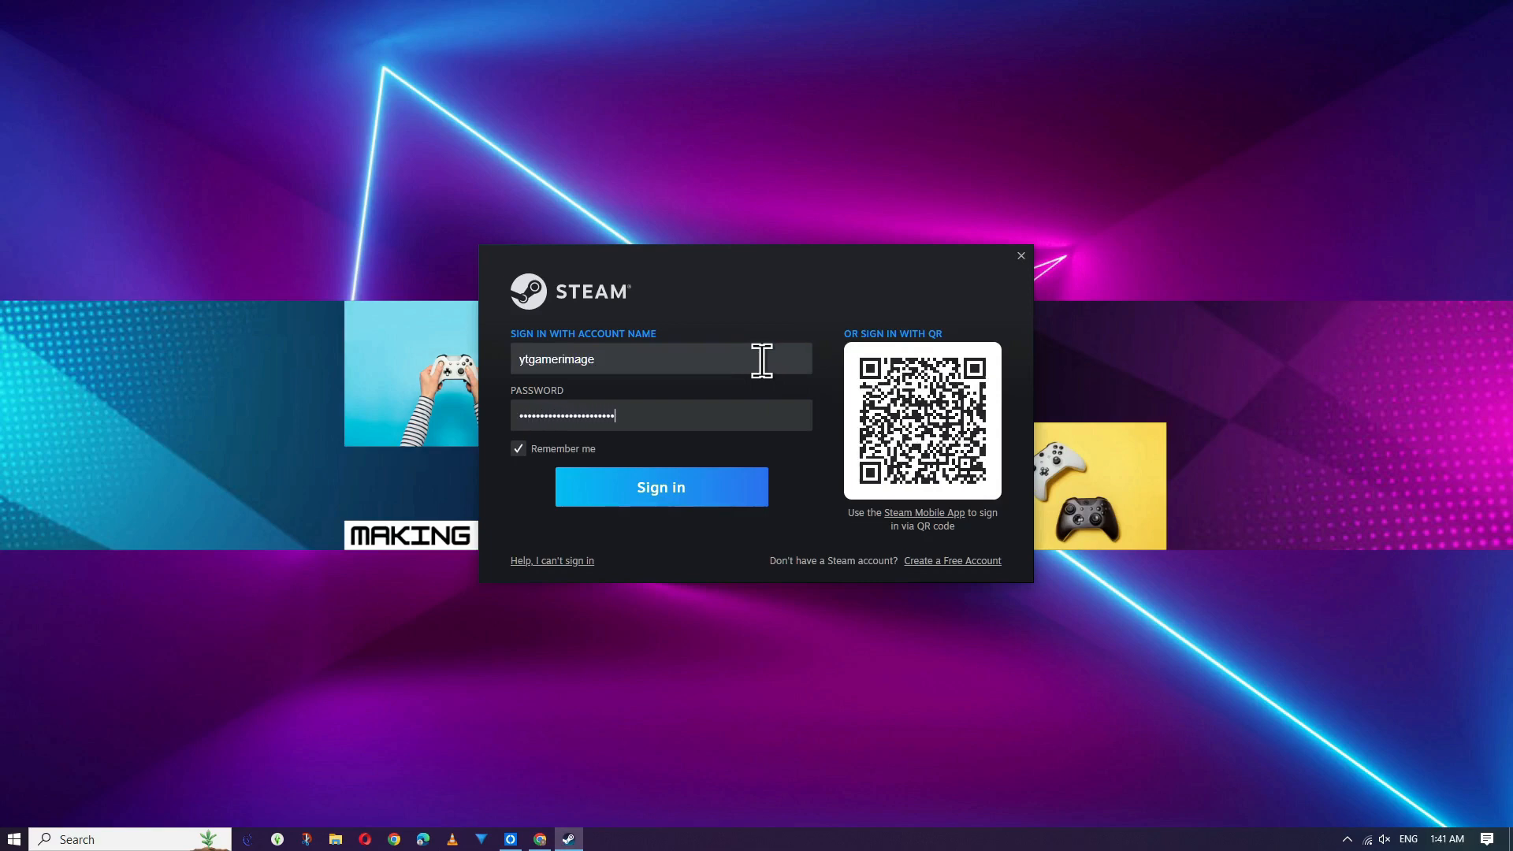
pyautogui.click(706, 496)
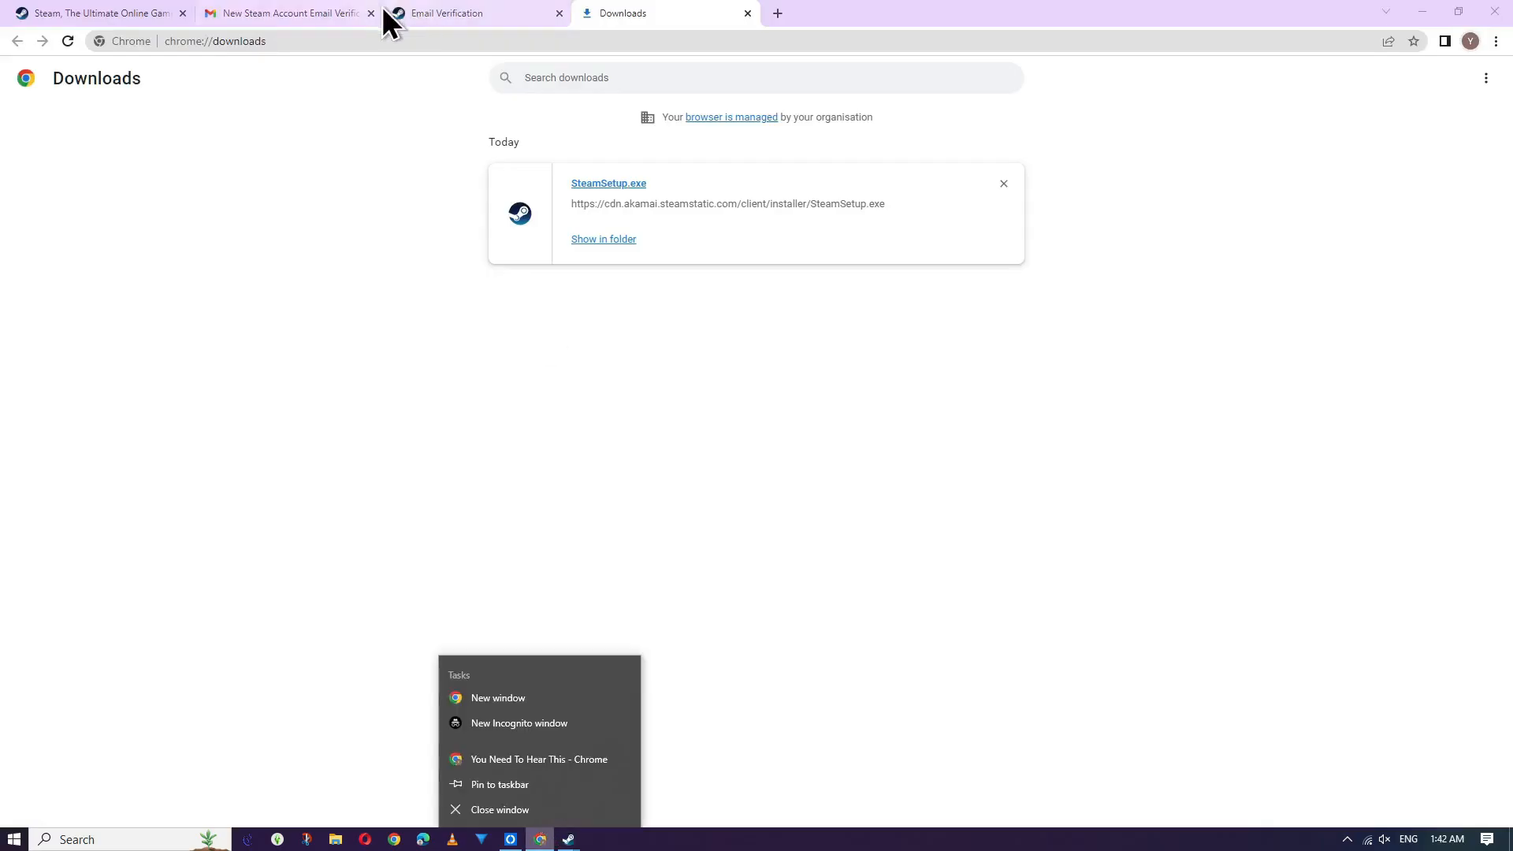
# Step: Switch to the Steam store page in Chrome and return to the previously visited The Sims 4 page
pyautogui.hotkey('ctrl', 'Tab')
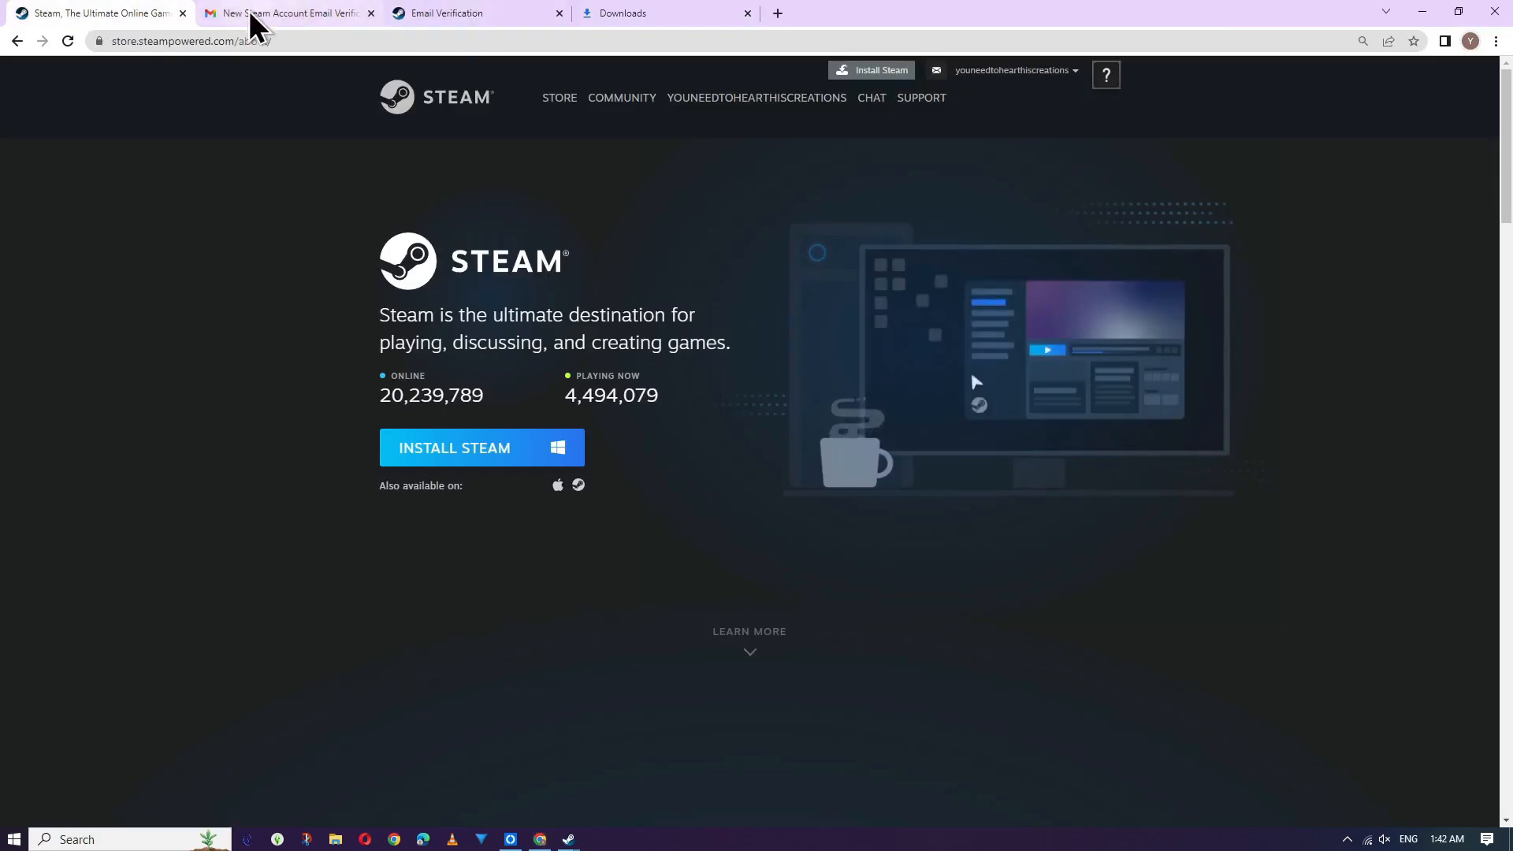
pyautogui.rightClick(10, 49)
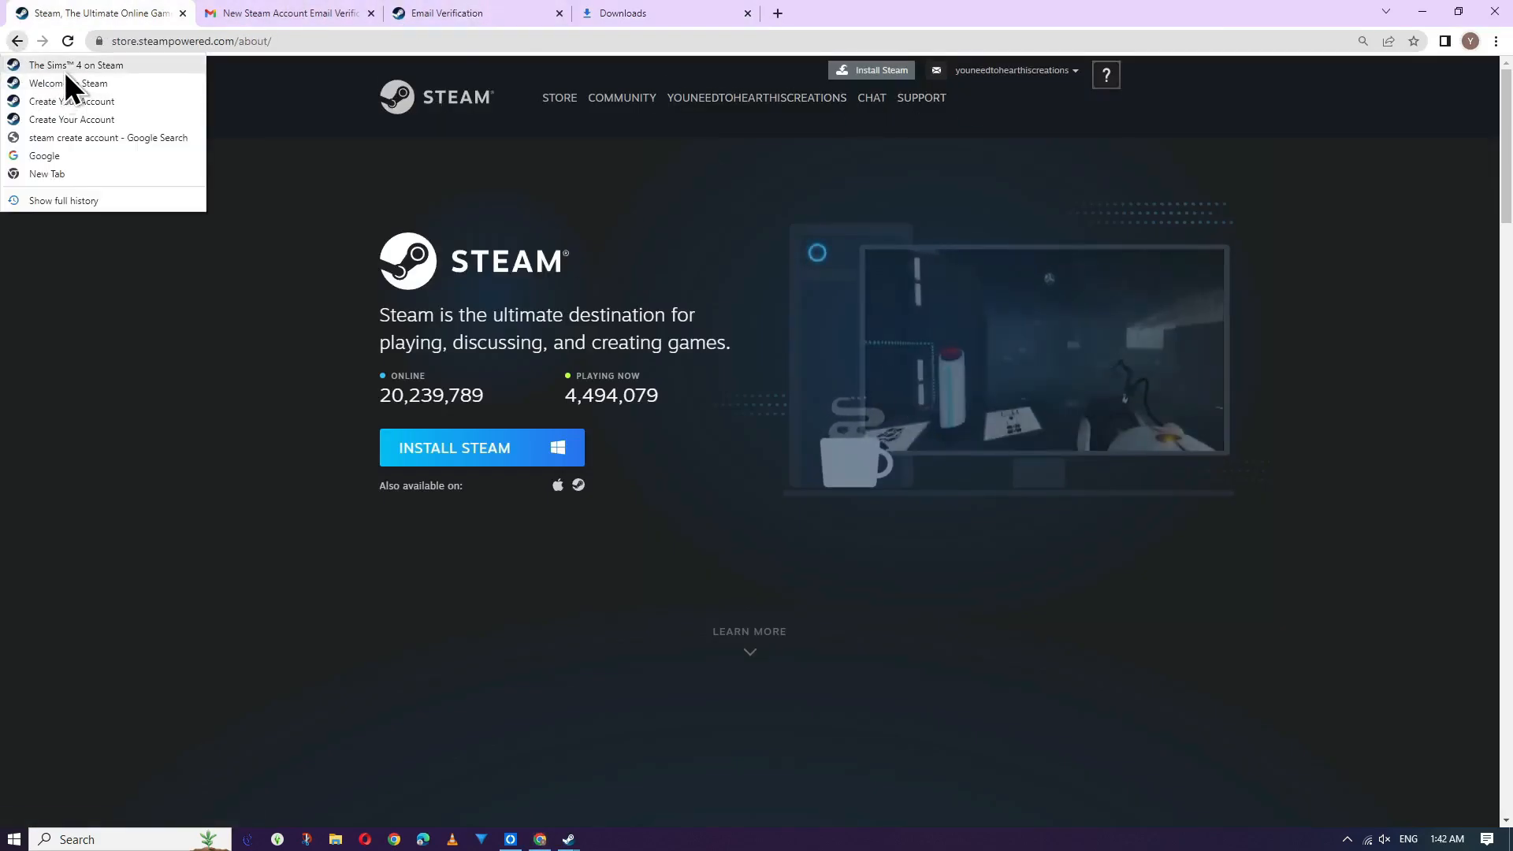
pyautogui.click(64, 70)
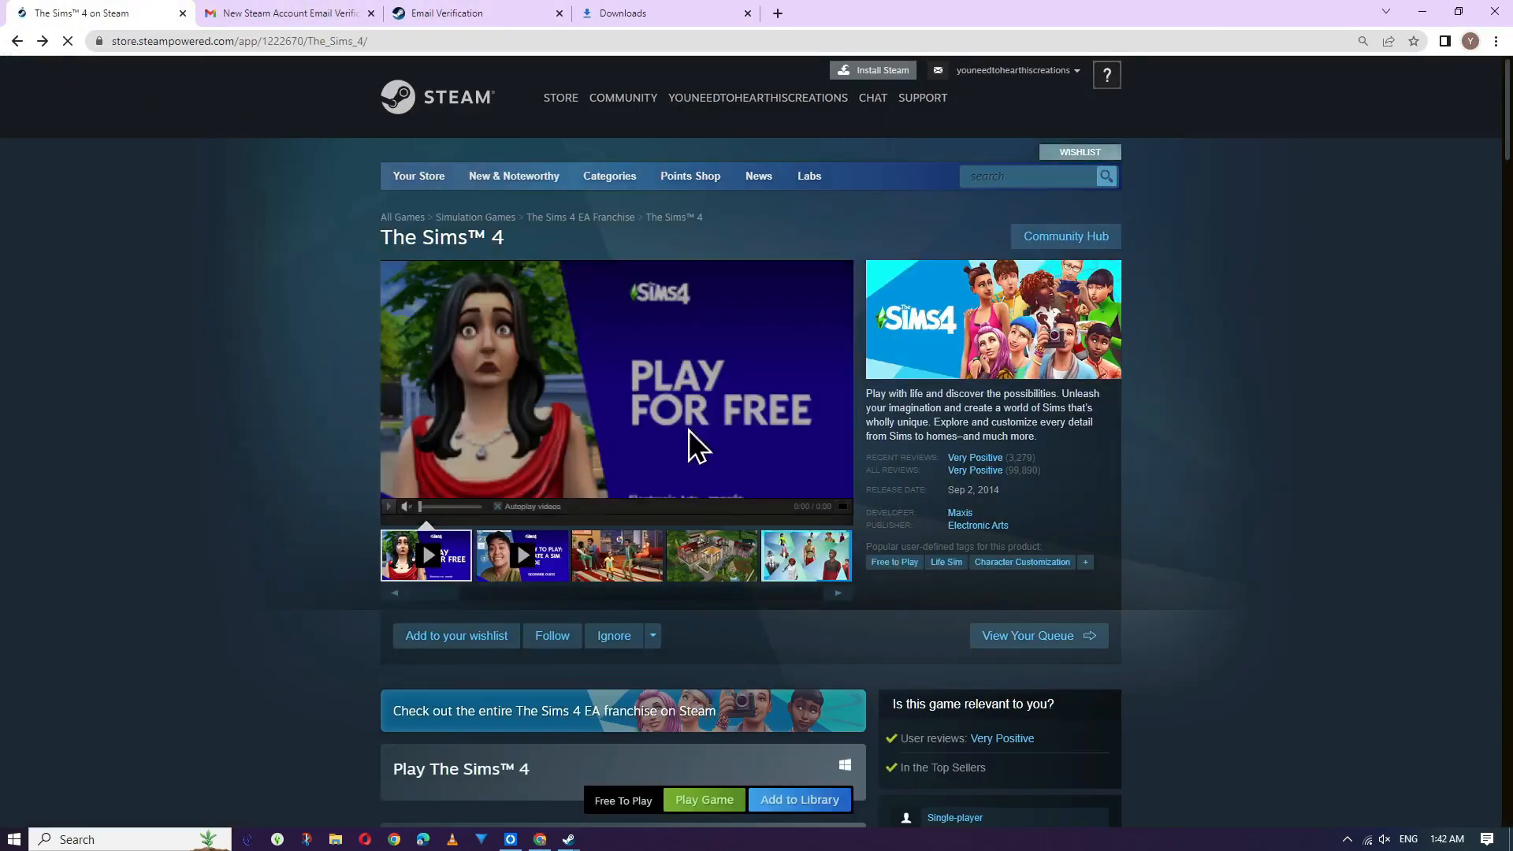
# Step: Start The Sims 4 from its store page, confirming Steam is installed and always allowing the store to open such links in Steam
pyautogui.click(719, 803)
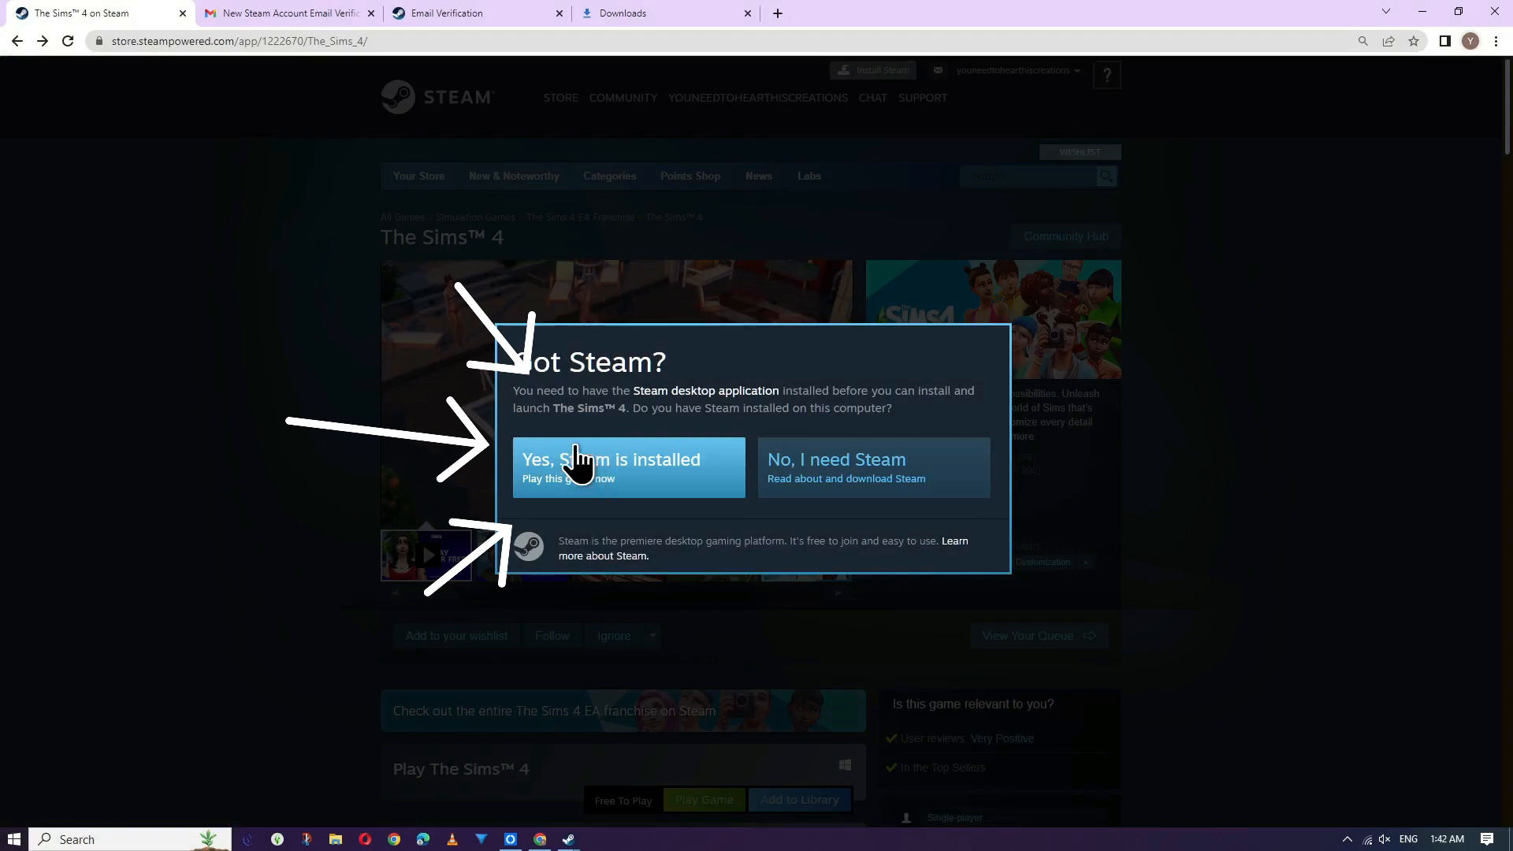
pyautogui.click(604, 475)
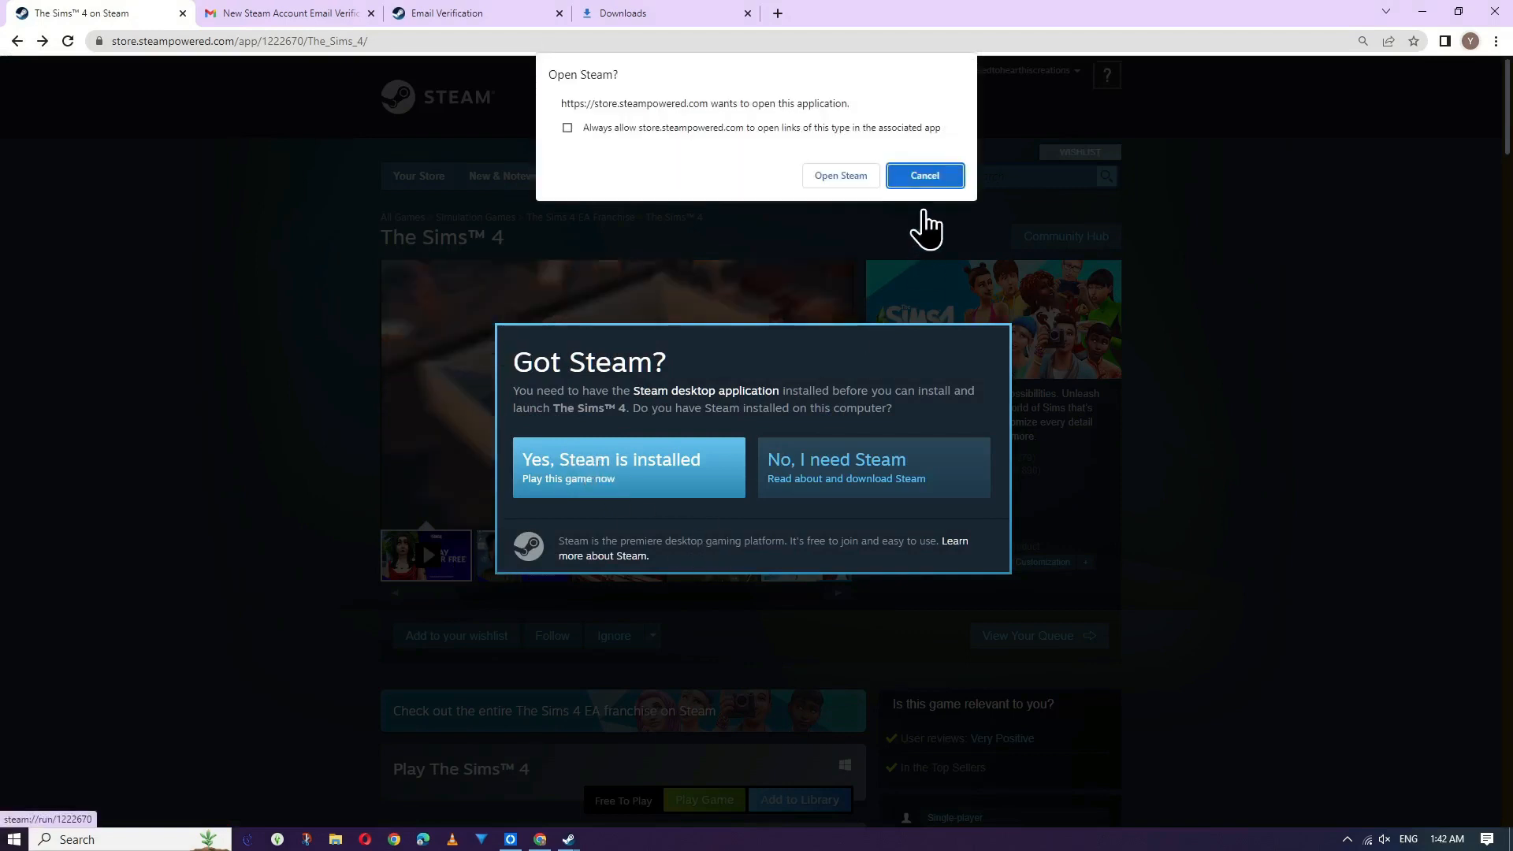
pyautogui.click(812, 126)
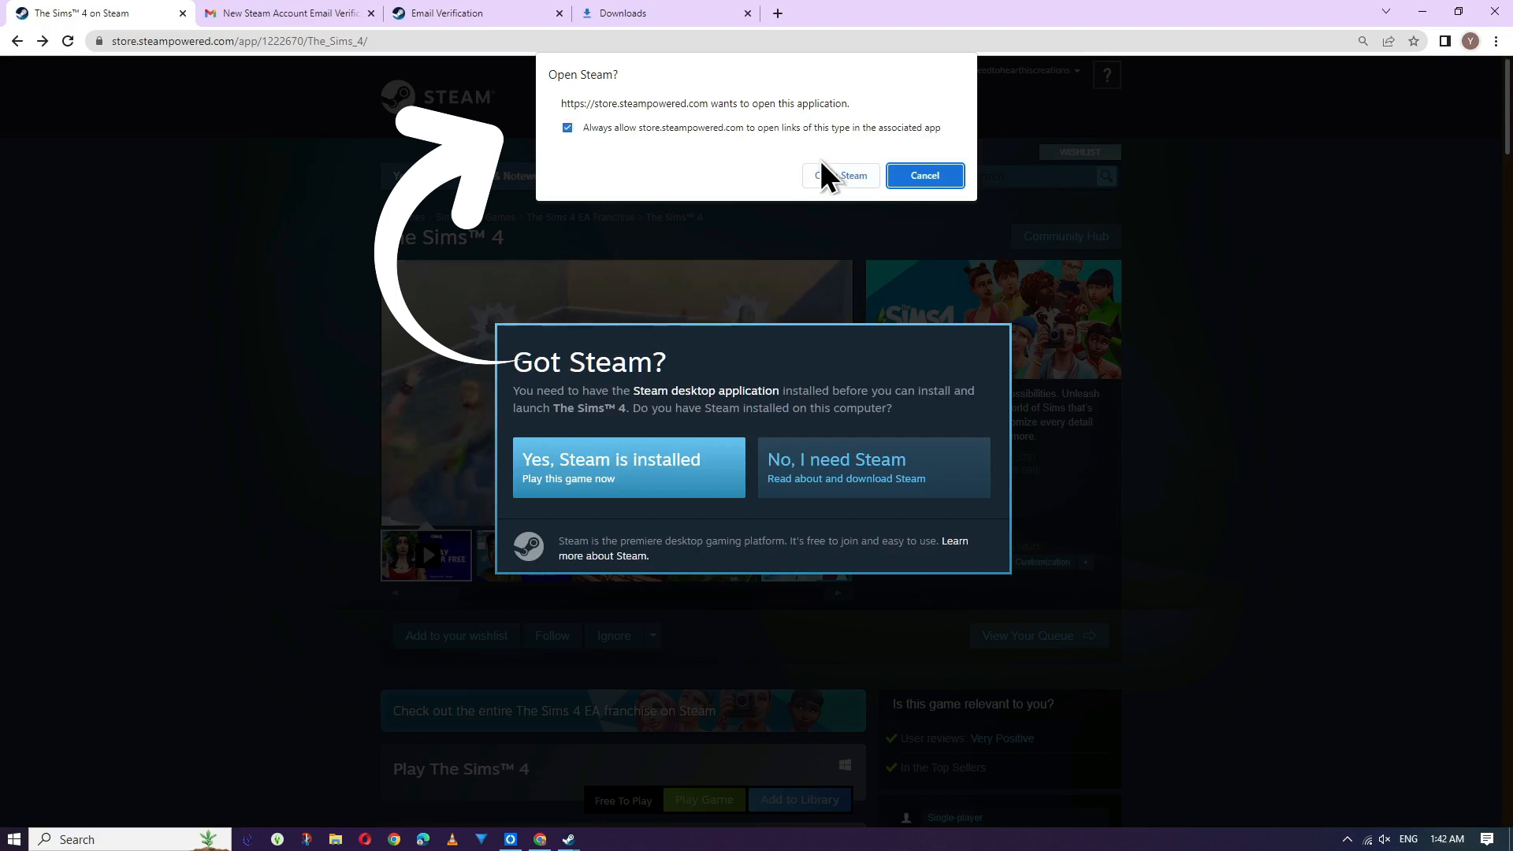
pyautogui.click(832, 175)
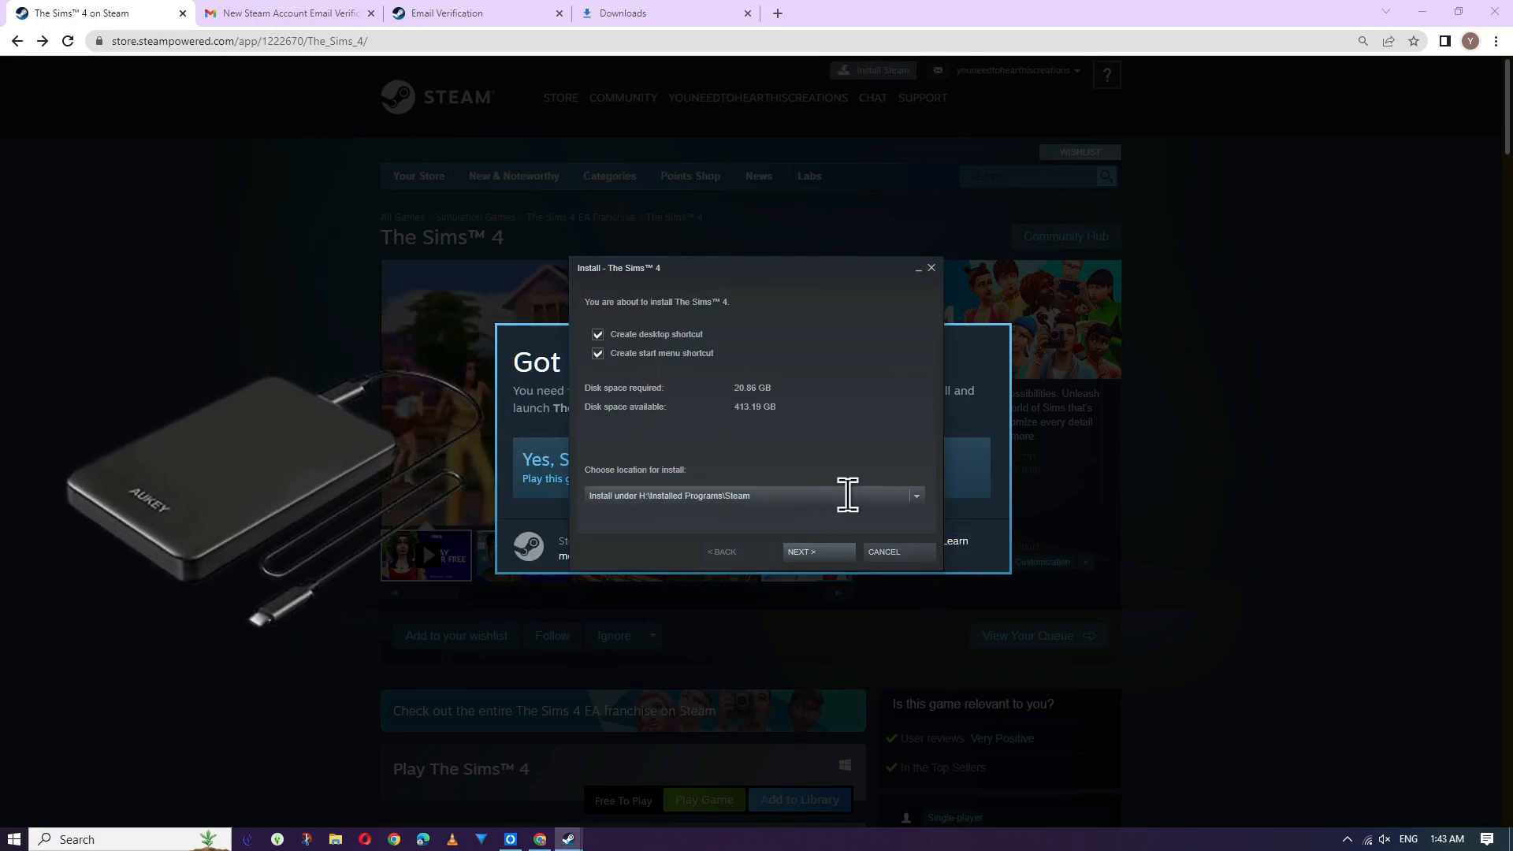
# Step: Review the available install locations for The Sims 4 and choose Install under H:\Installed Programs\Steam
pyautogui.click(916, 498)
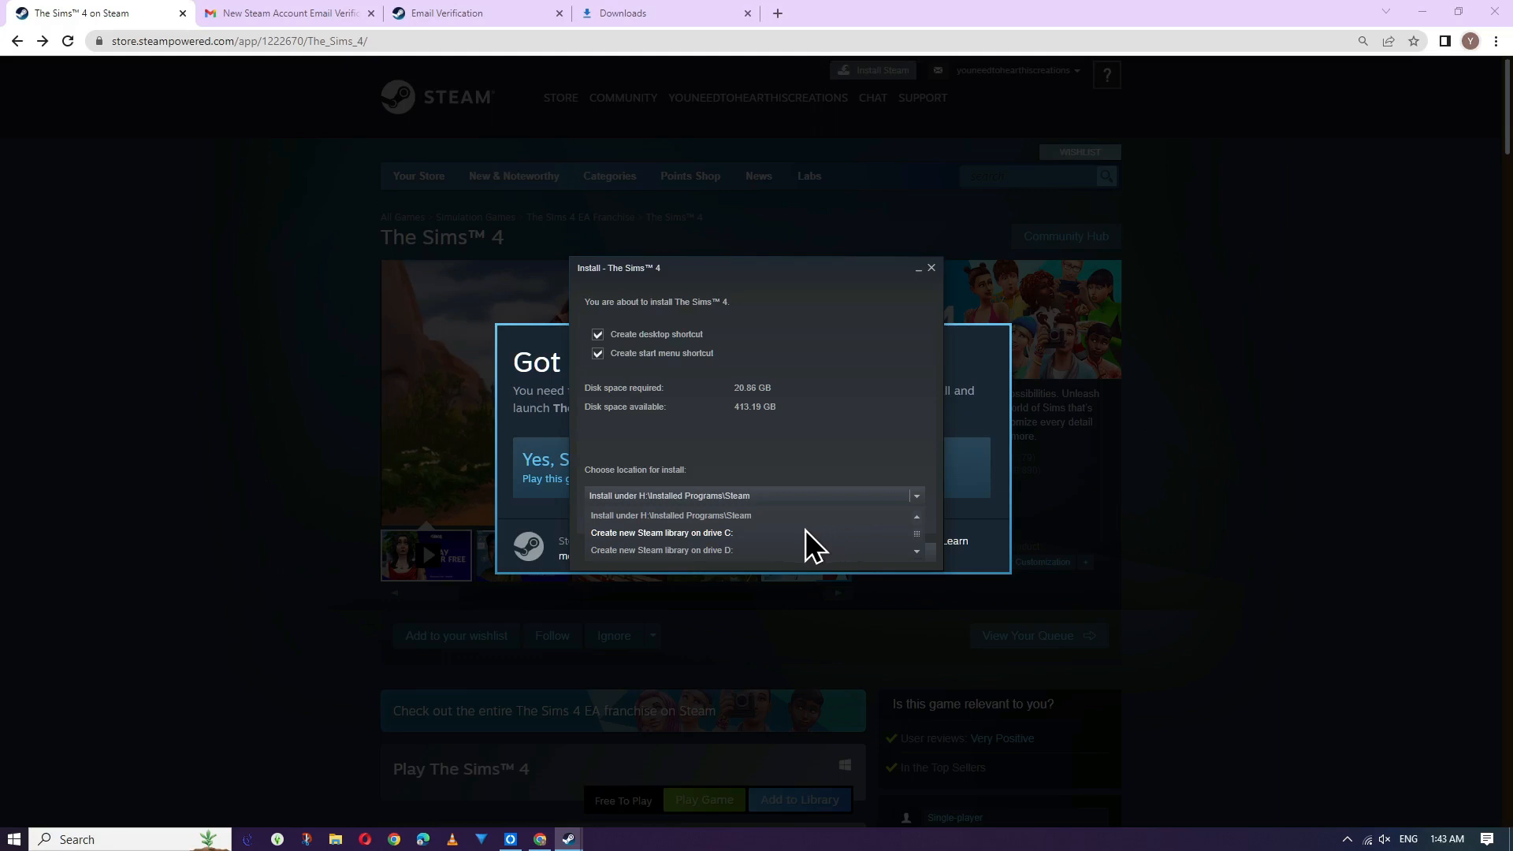
pyautogui.scroll(-2, 798, 536)
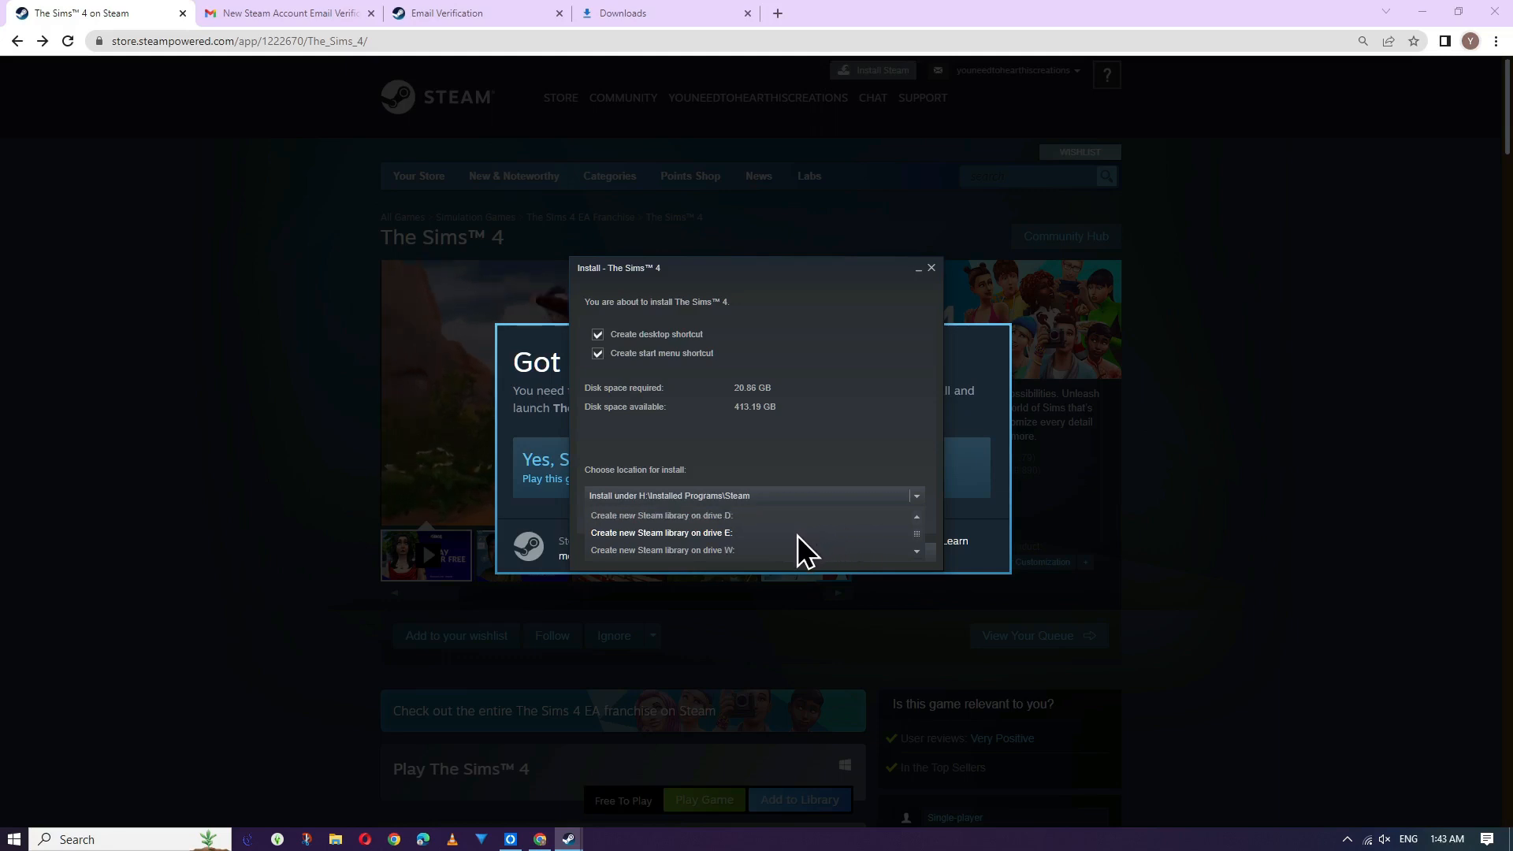
pyautogui.scroll(-1, 797, 535)
pyautogui.scroll(-2, 797, 535)
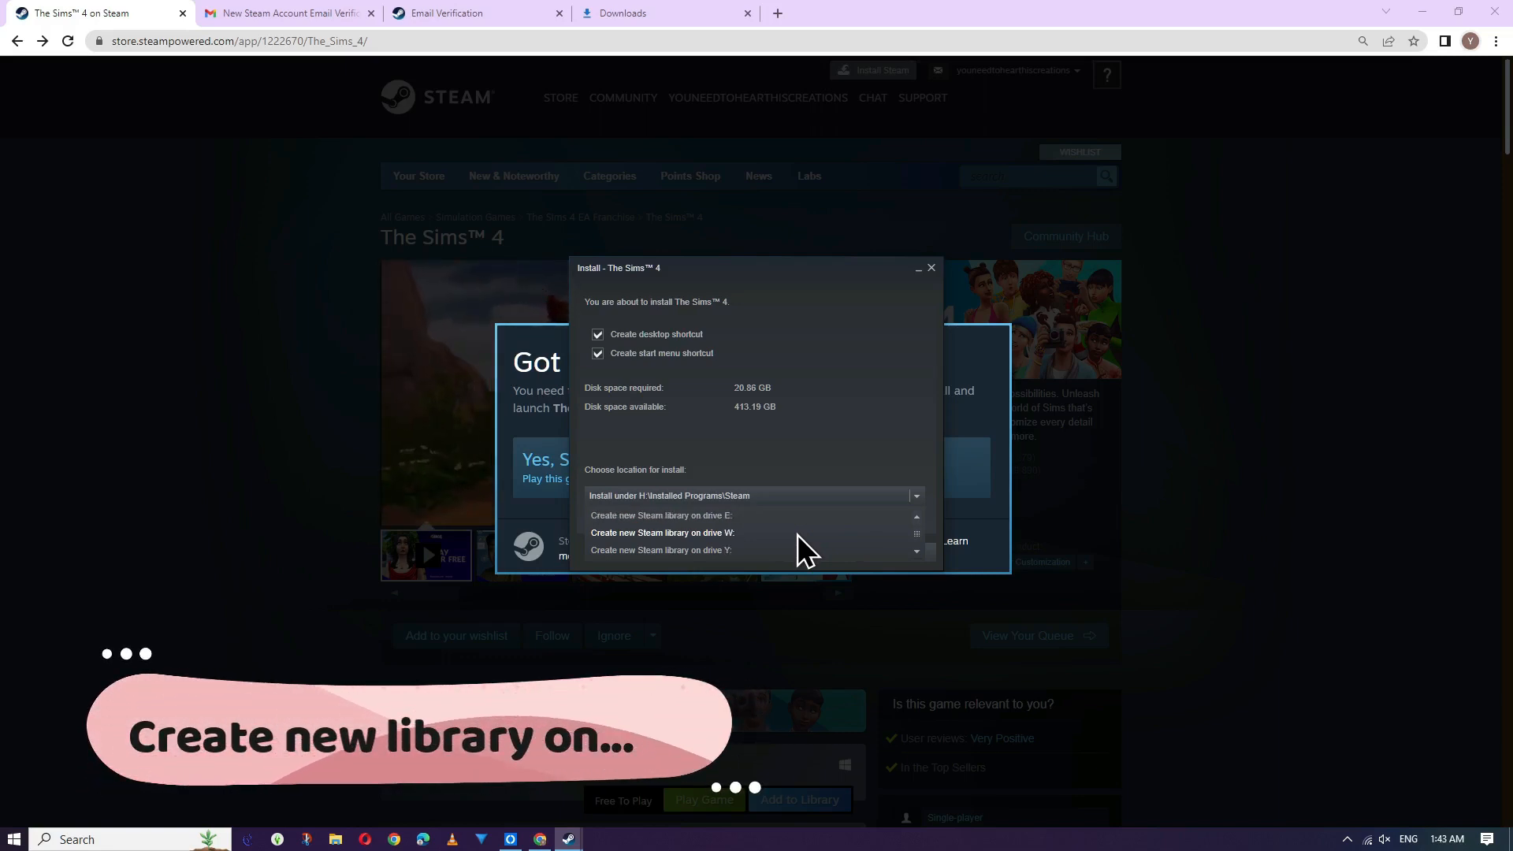
pyautogui.scroll(3, 798, 535)
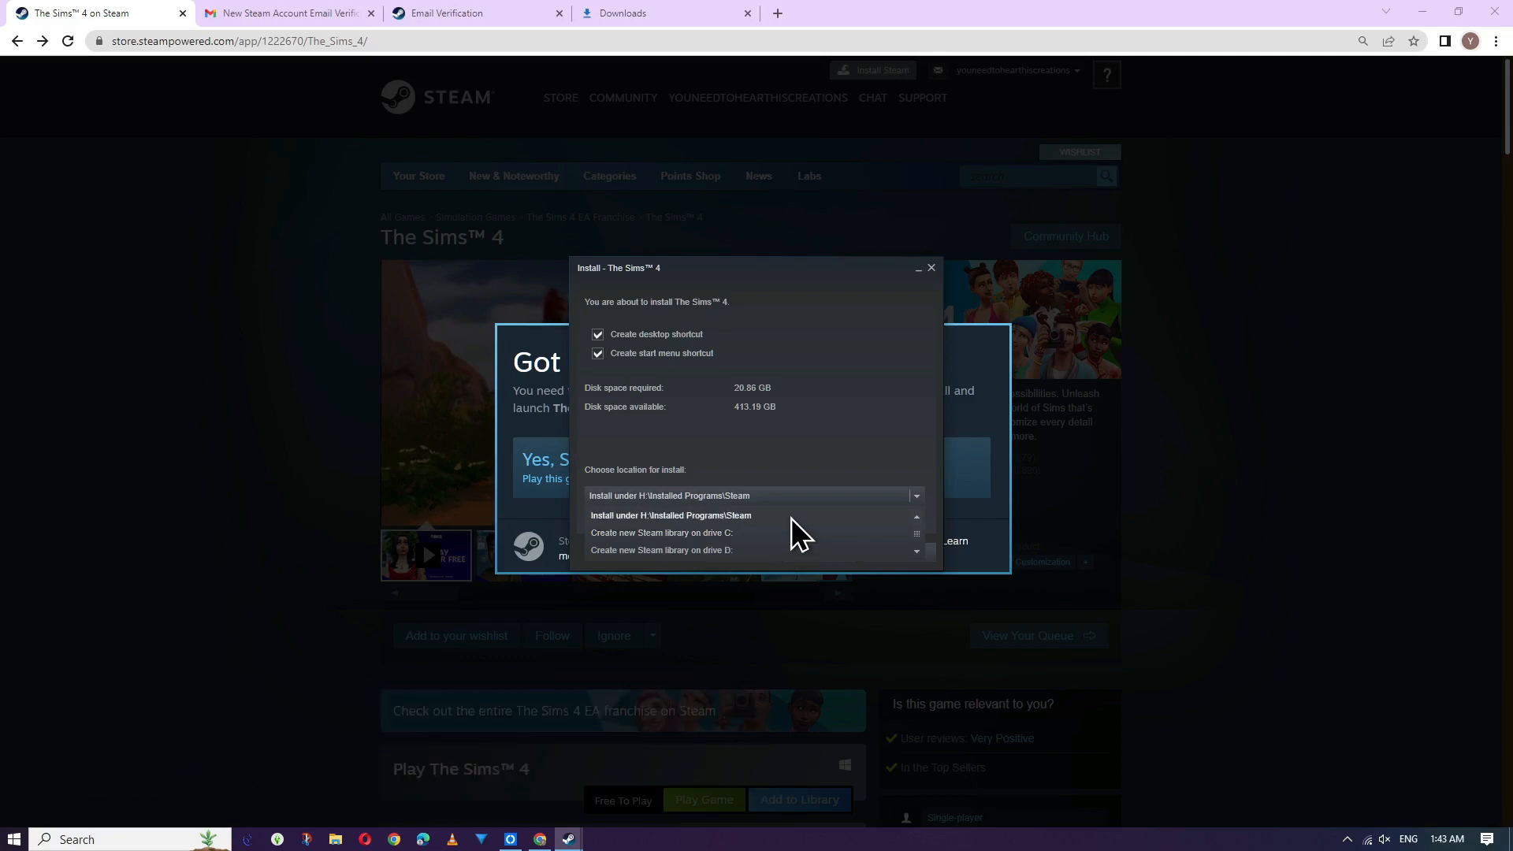
pyautogui.click(791, 516)
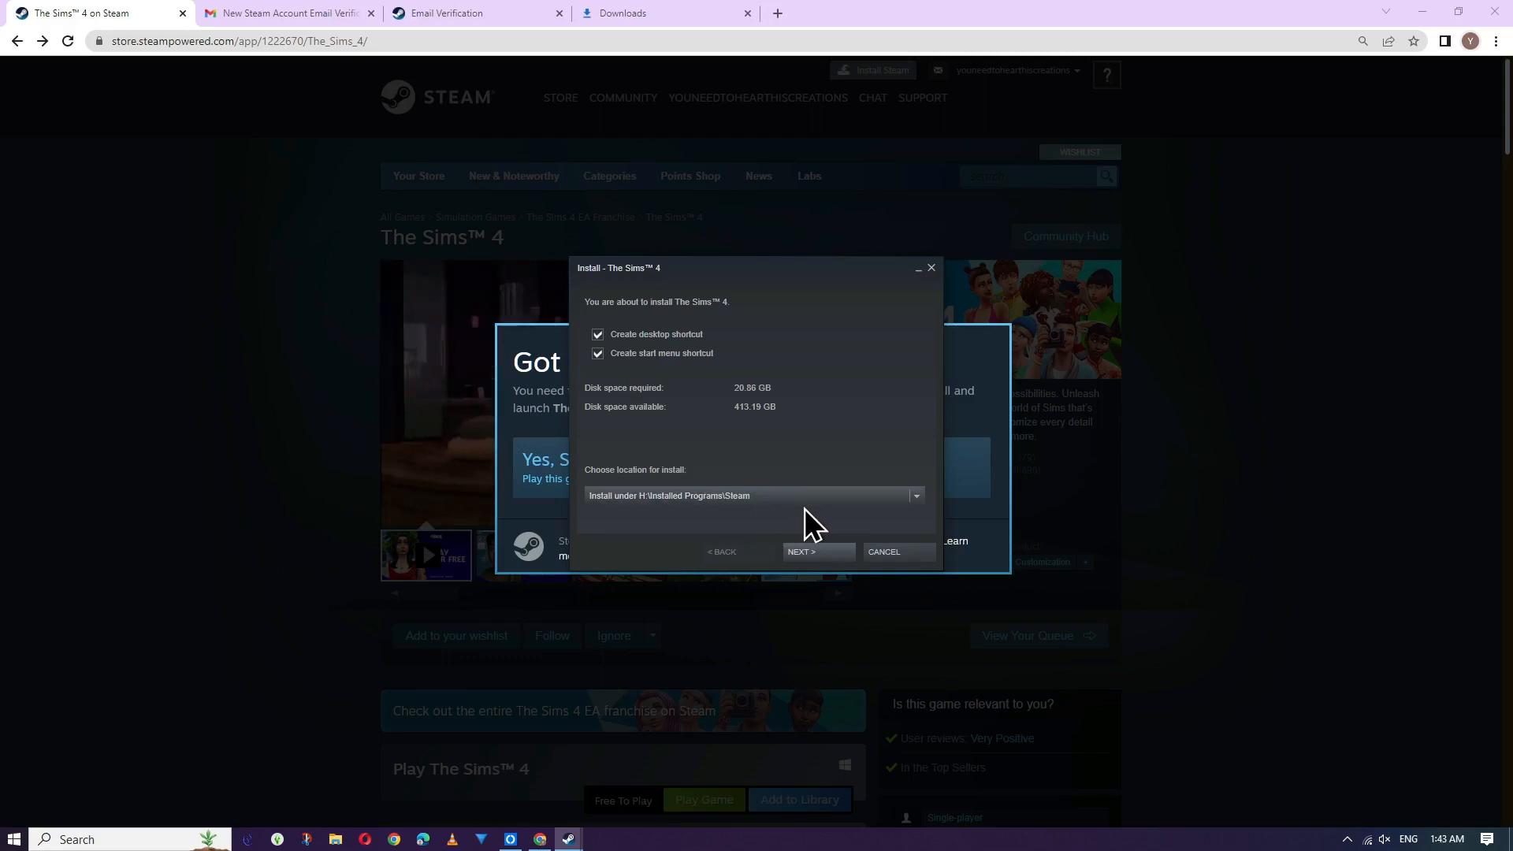
# Step: Accept the Electronic Arts agreements for The Sims 4 and finish the install dialog with Don't show this page again enabled
pyautogui.click(818, 556)
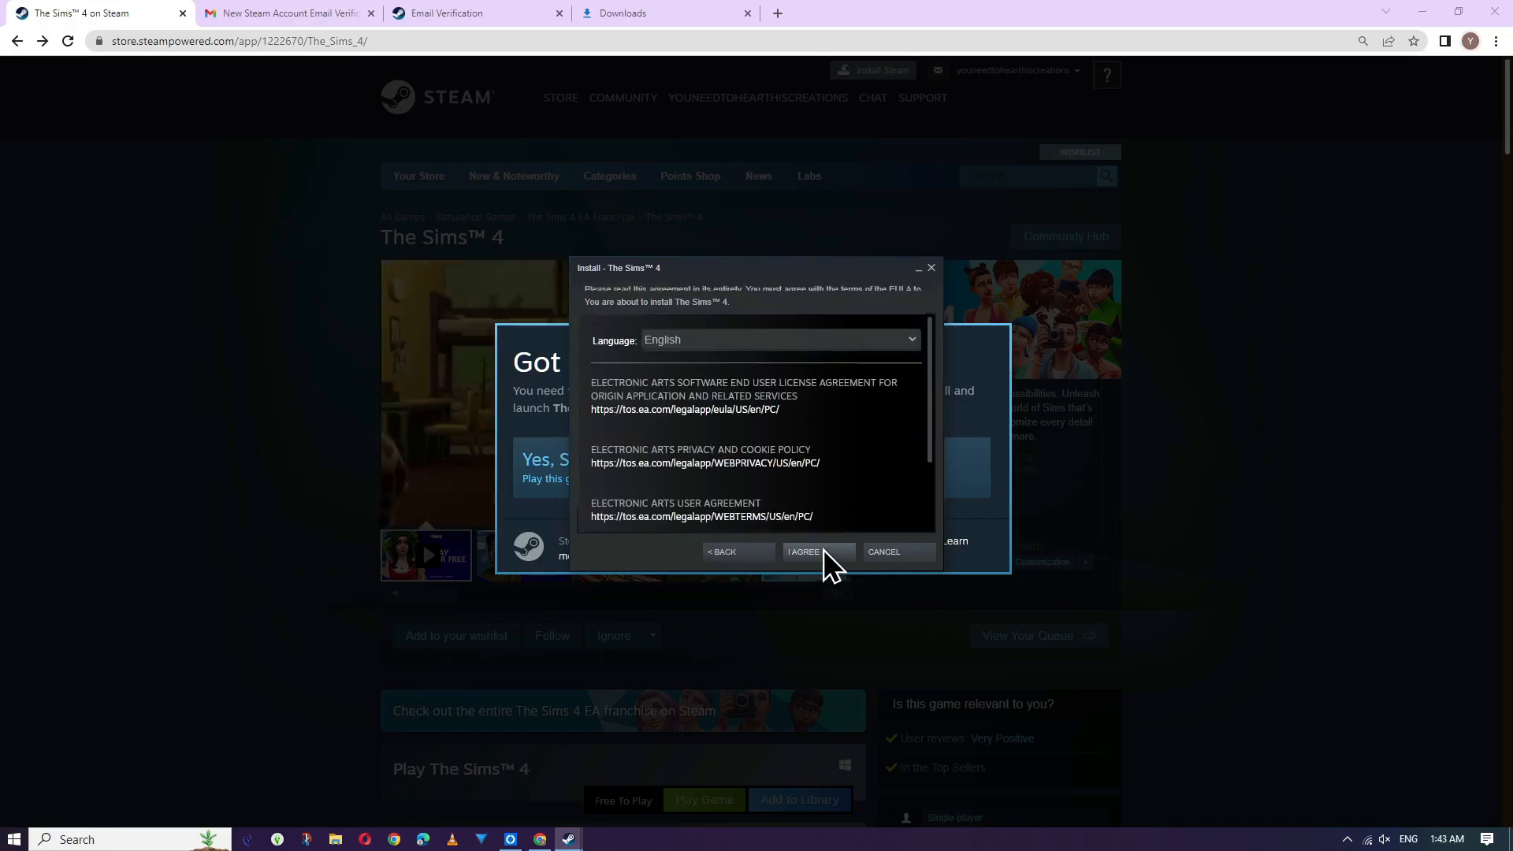
pyautogui.click(824, 550)
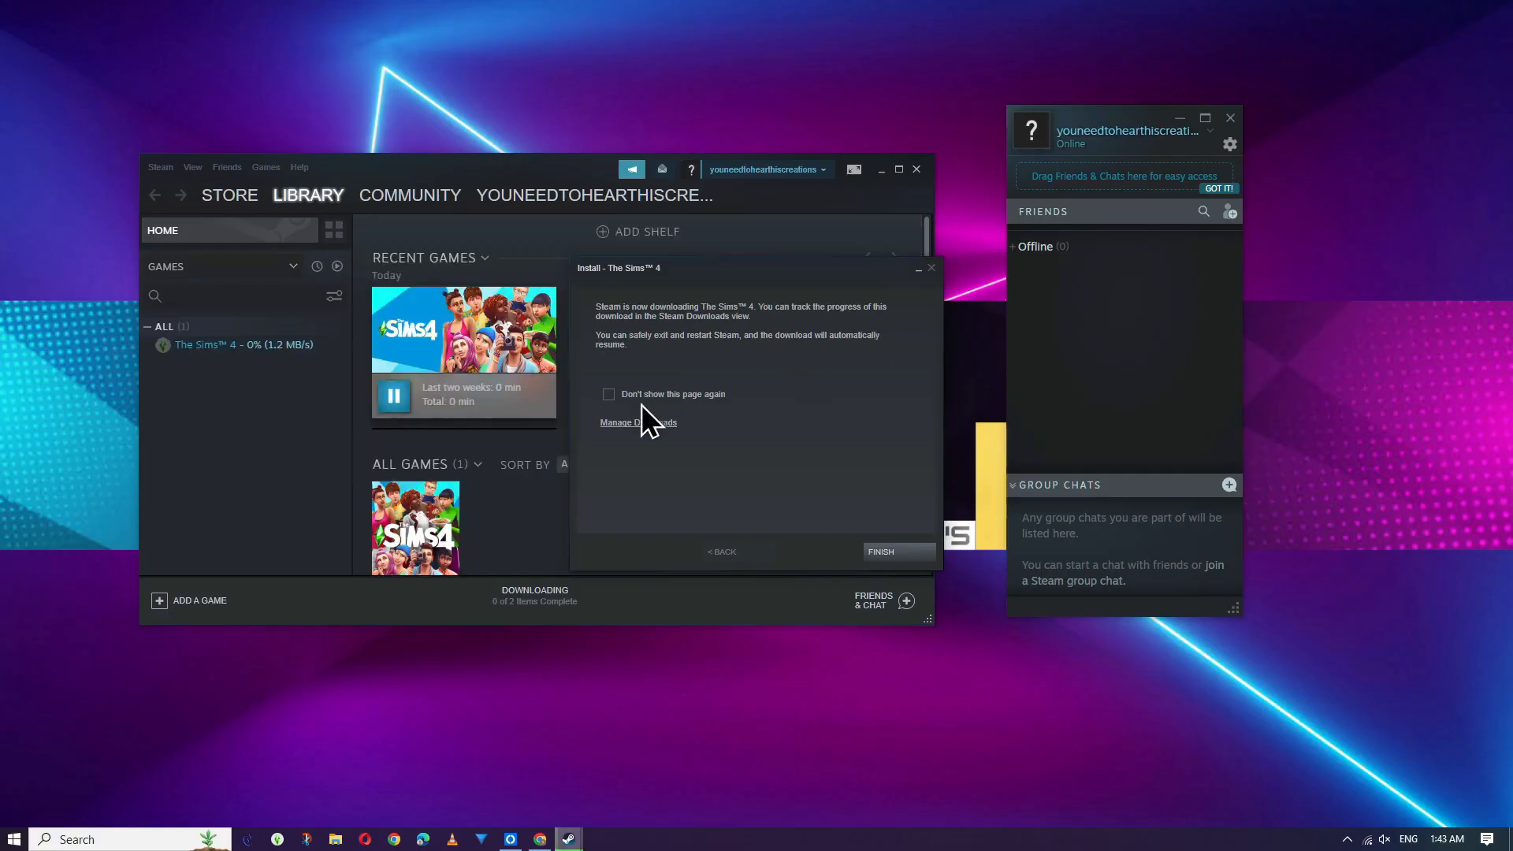
pyautogui.click(607, 394)
pyautogui.click(886, 553)
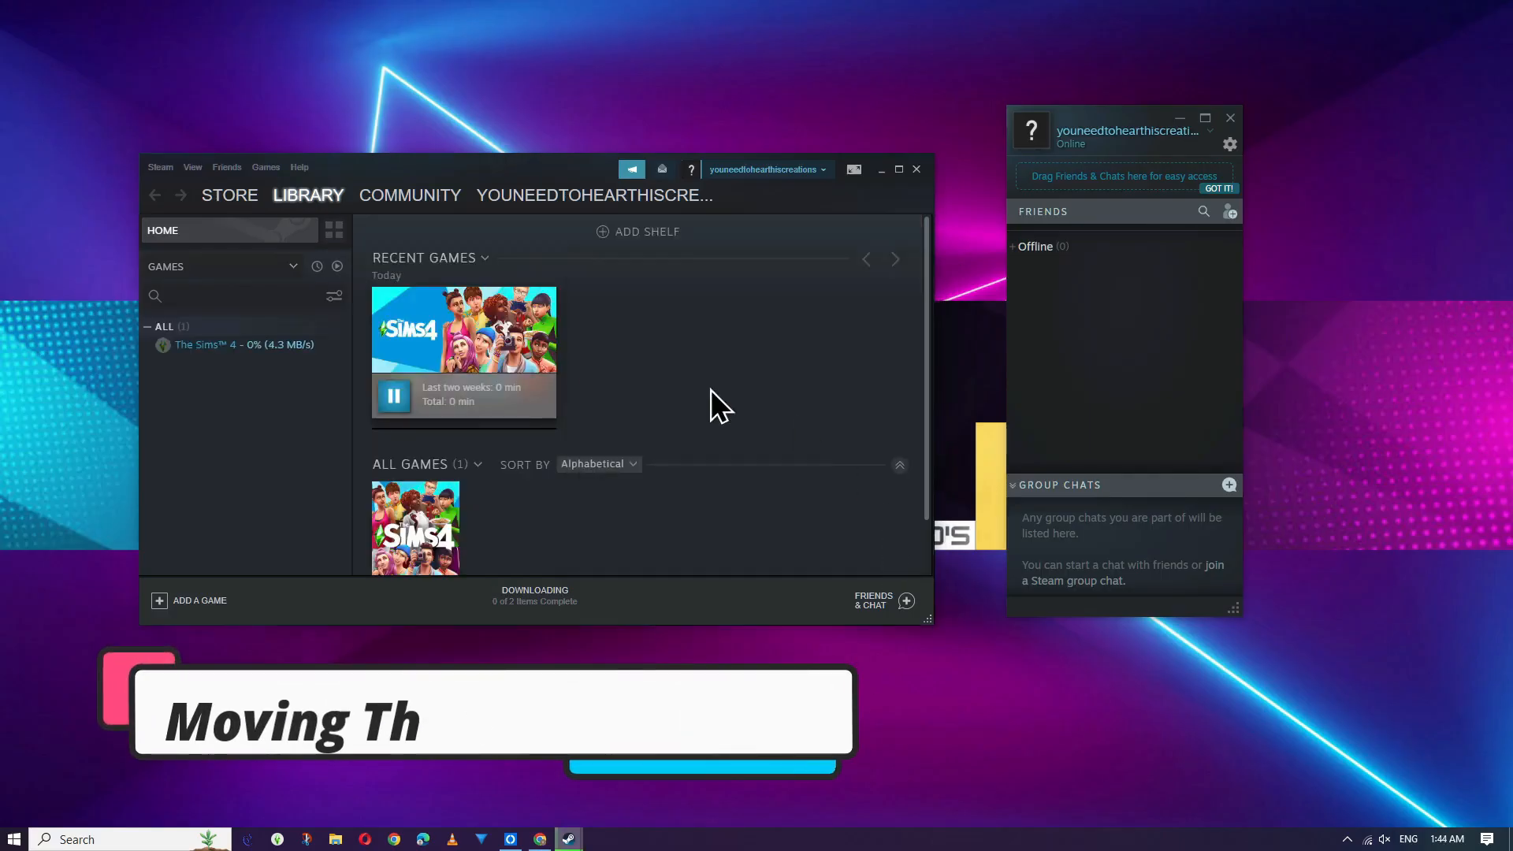
# Step: Open The Sims 4's local files properties and view the target drives offered for moving its install folder
pyautogui.moveTo(479, 371)
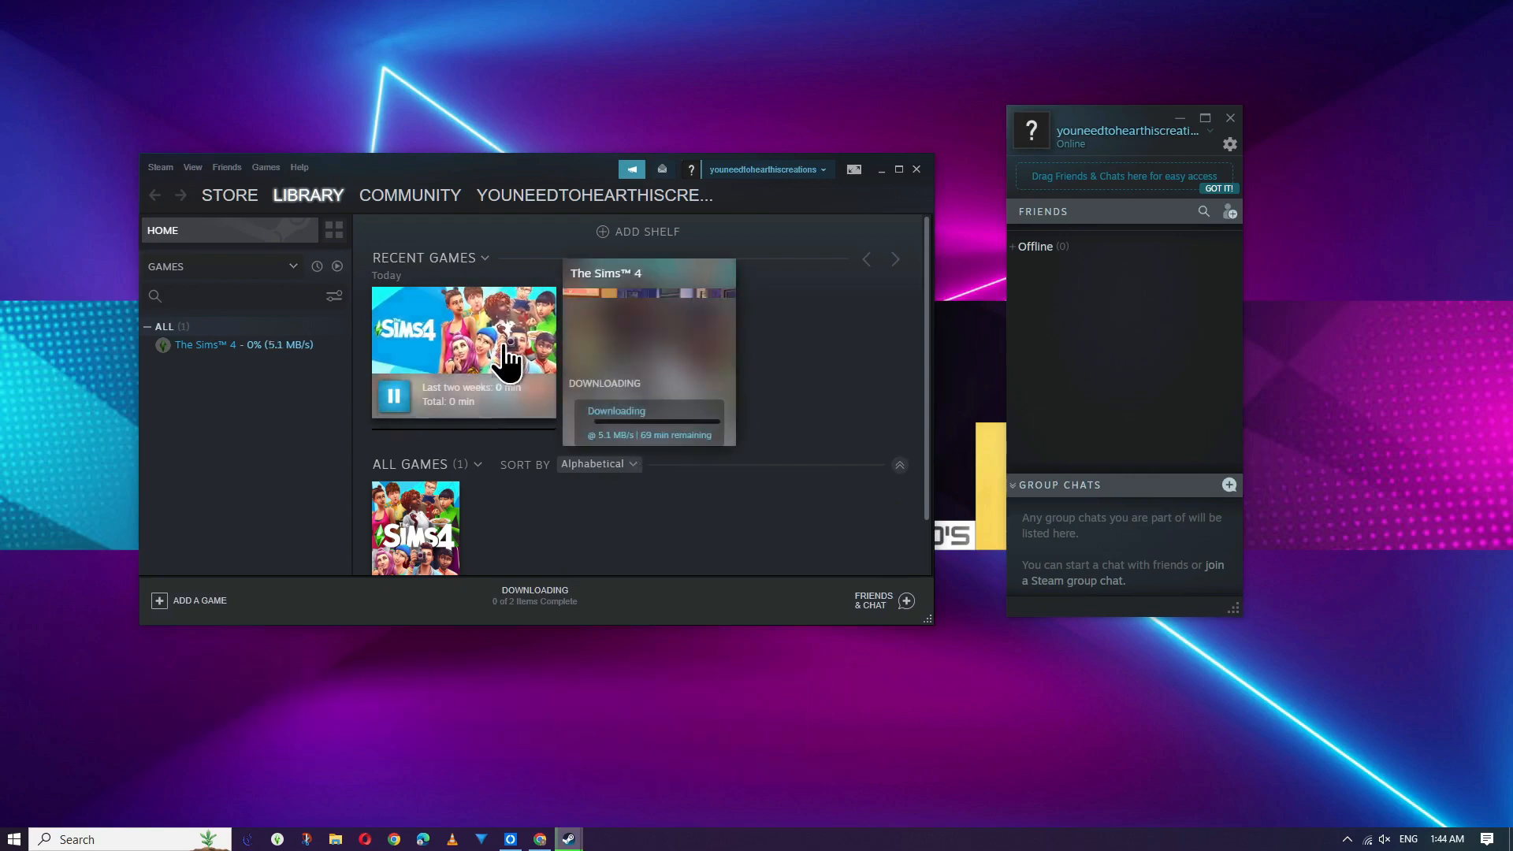
pyautogui.click(505, 346)
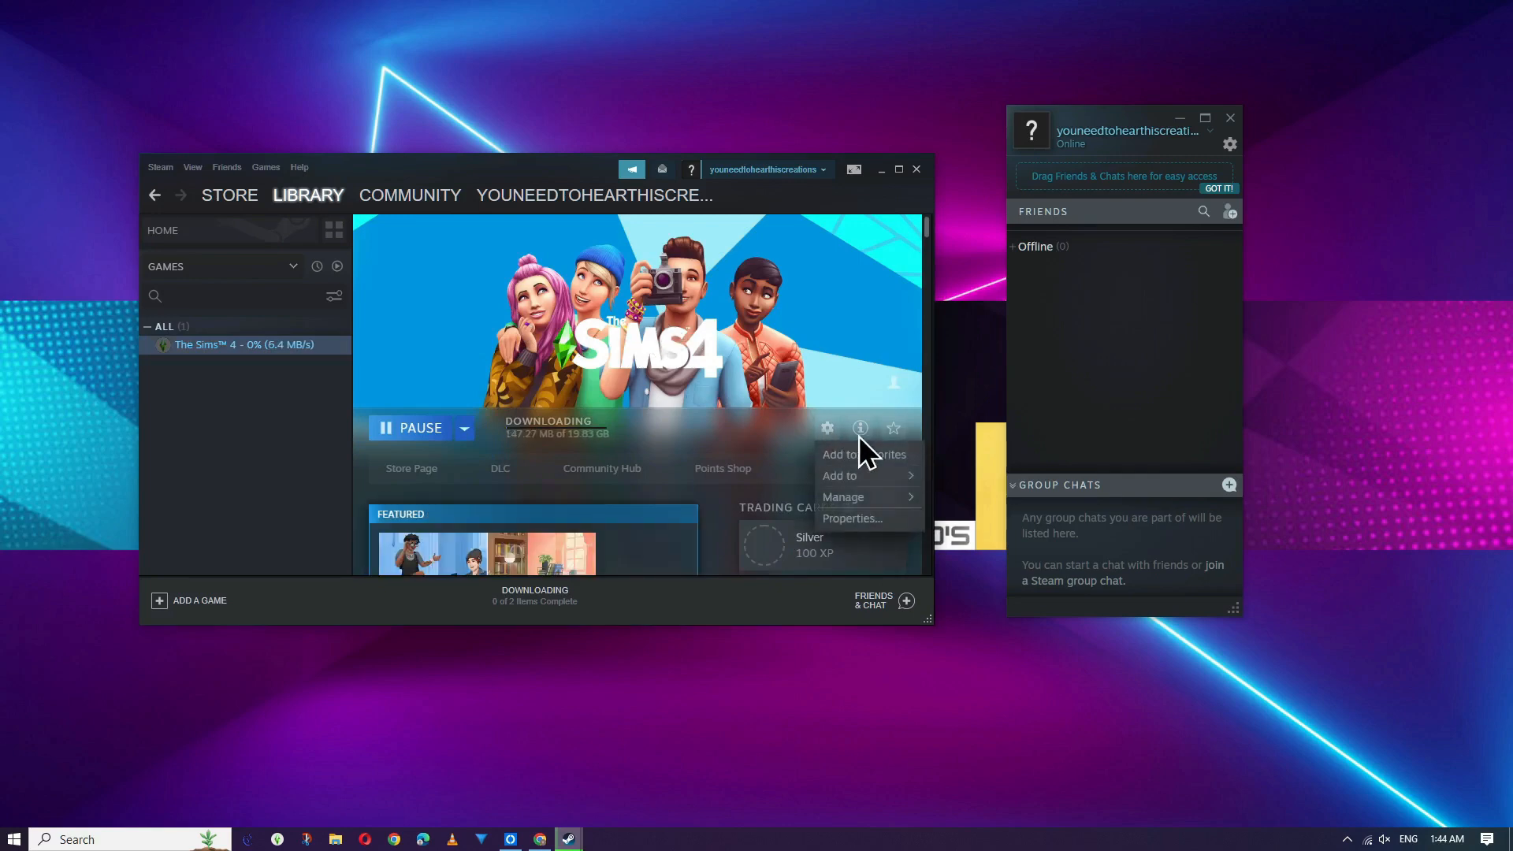
pyautogui.click(852, 518)
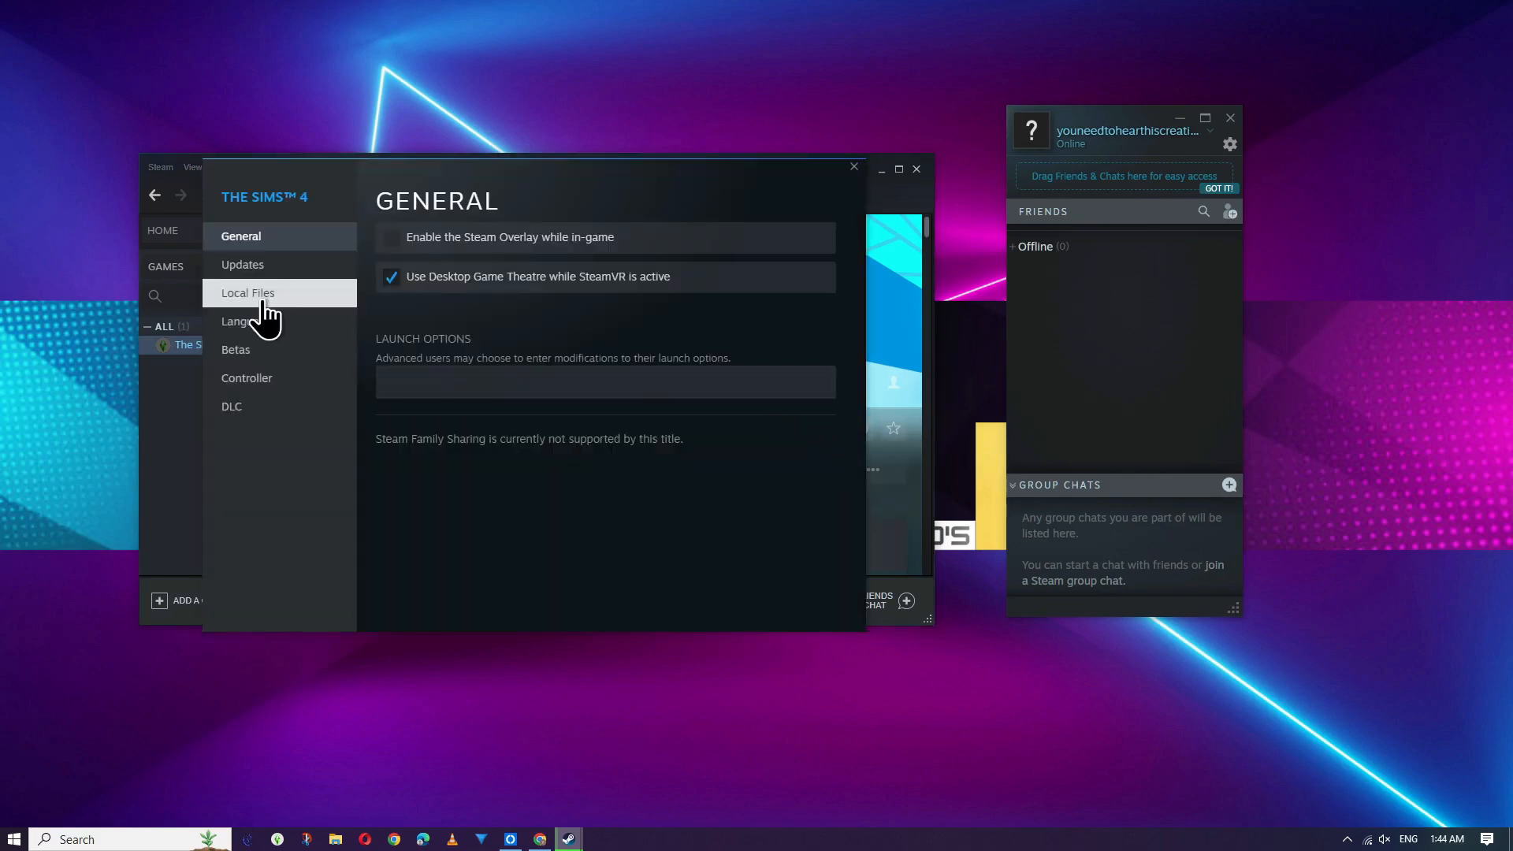
pyautogui.click(248, 294)
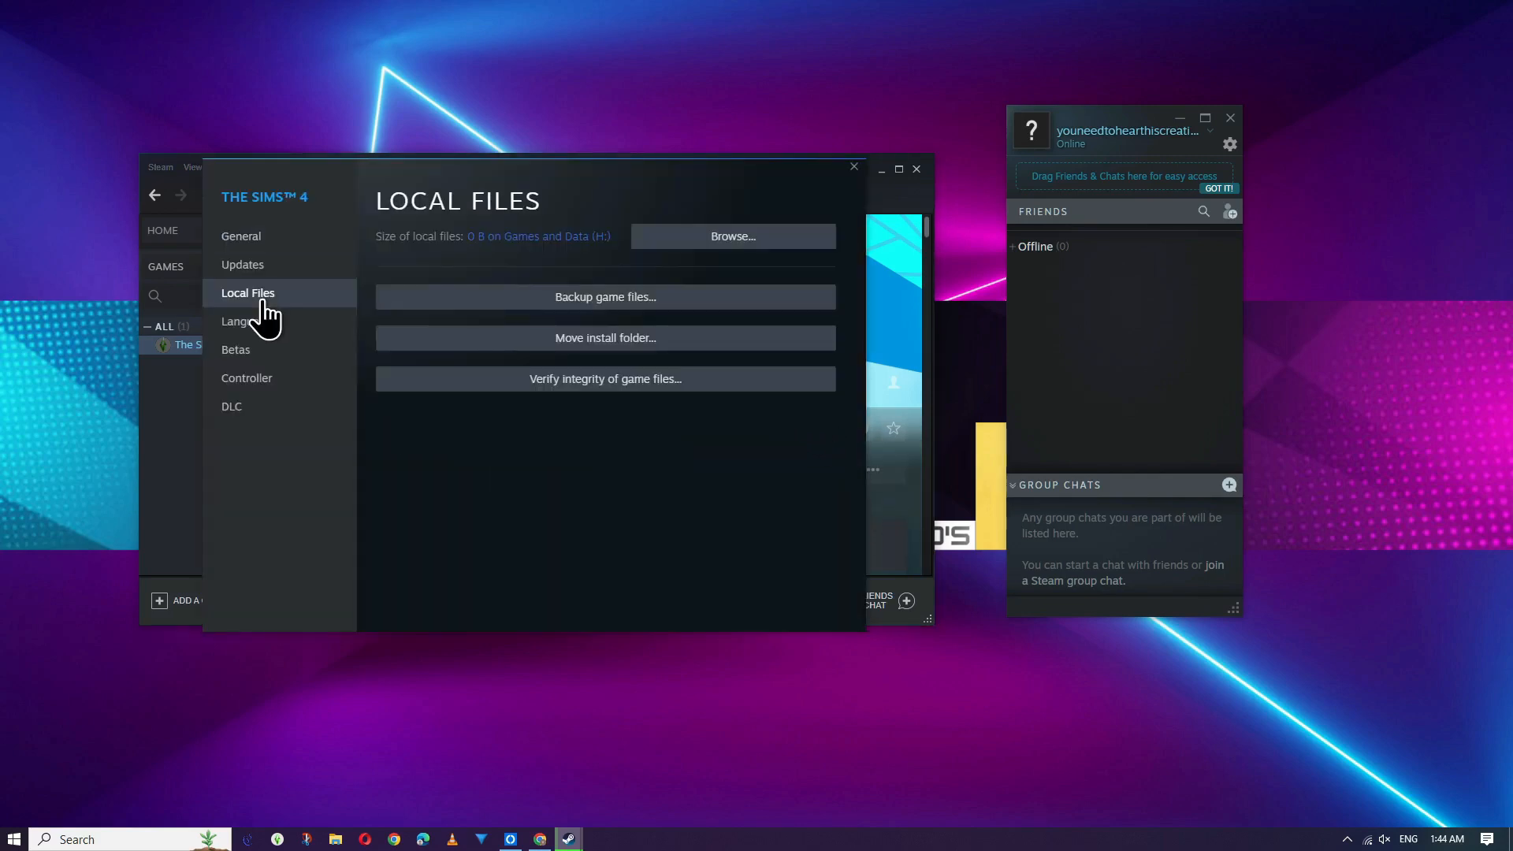
pyautogui.click(615, 347)
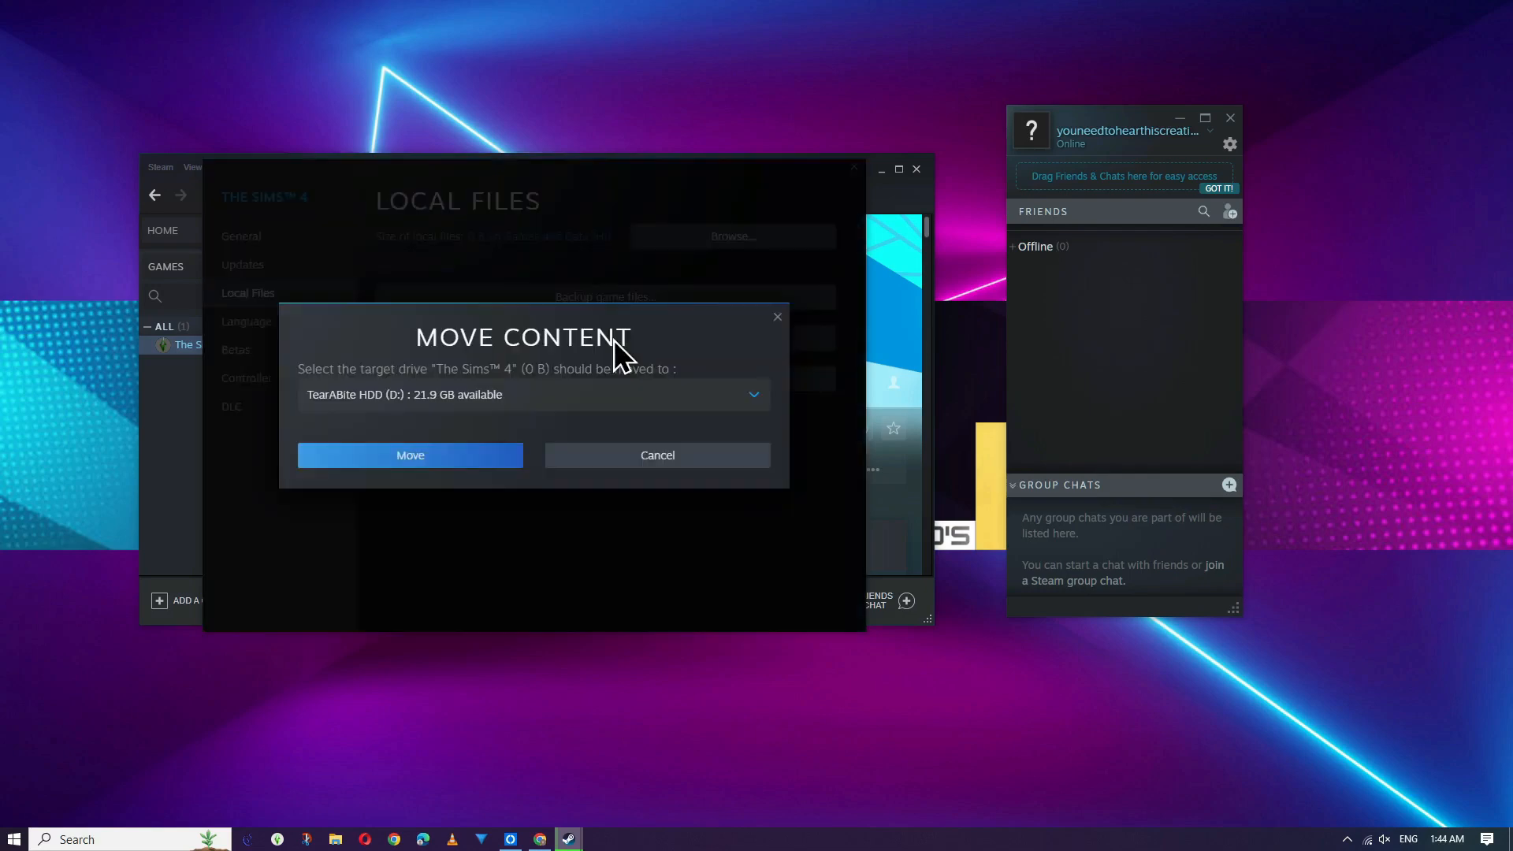
pyautogui.click(587, 402)
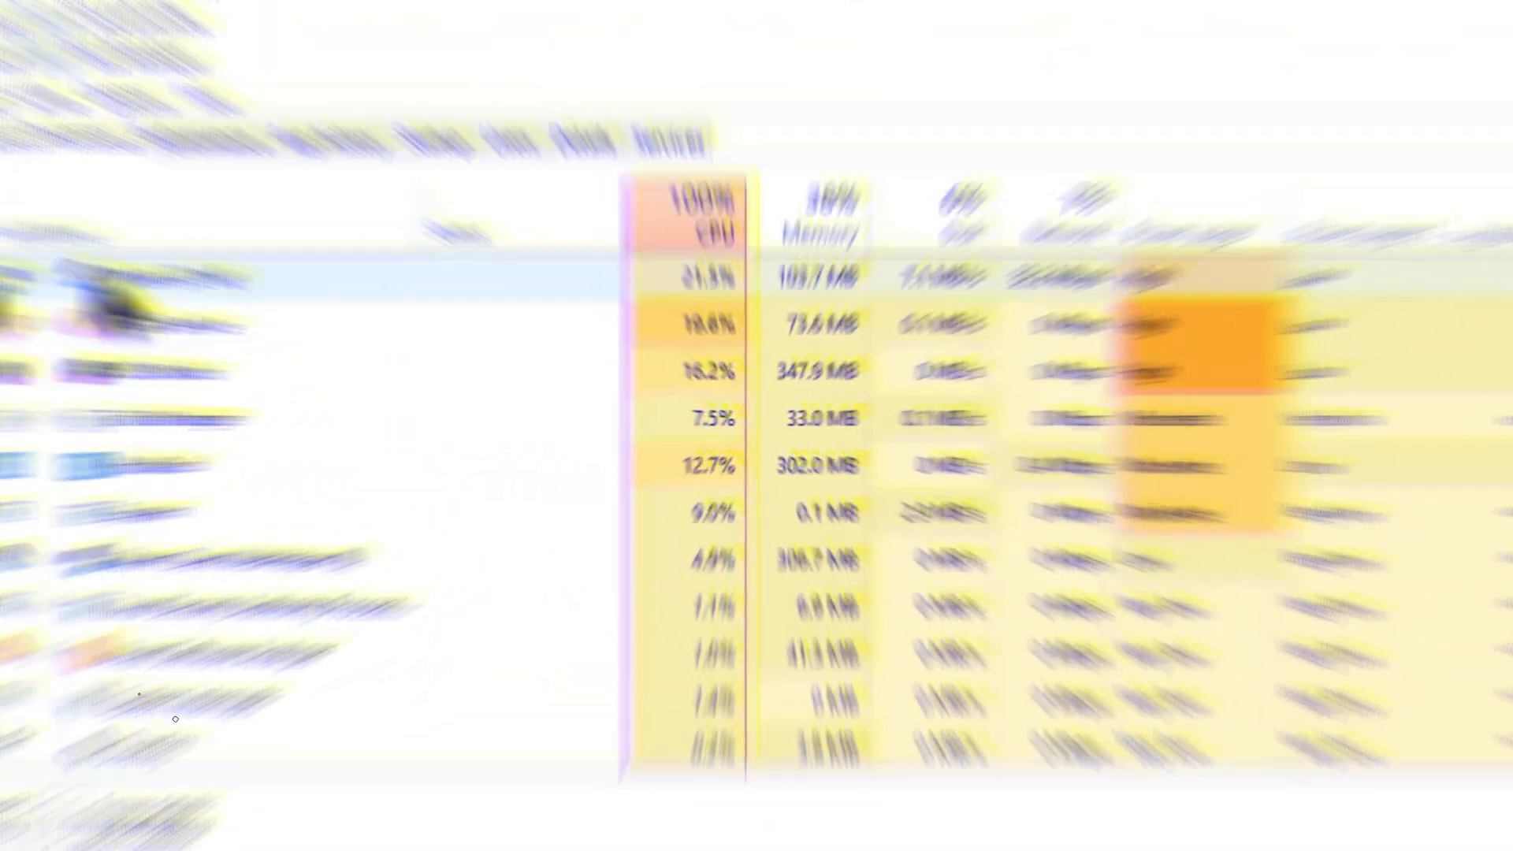
# Step: Expand the Steam (32 bit) process in Task Manager and switch to its Steam window
pyautogui.rightClick(579, 246)
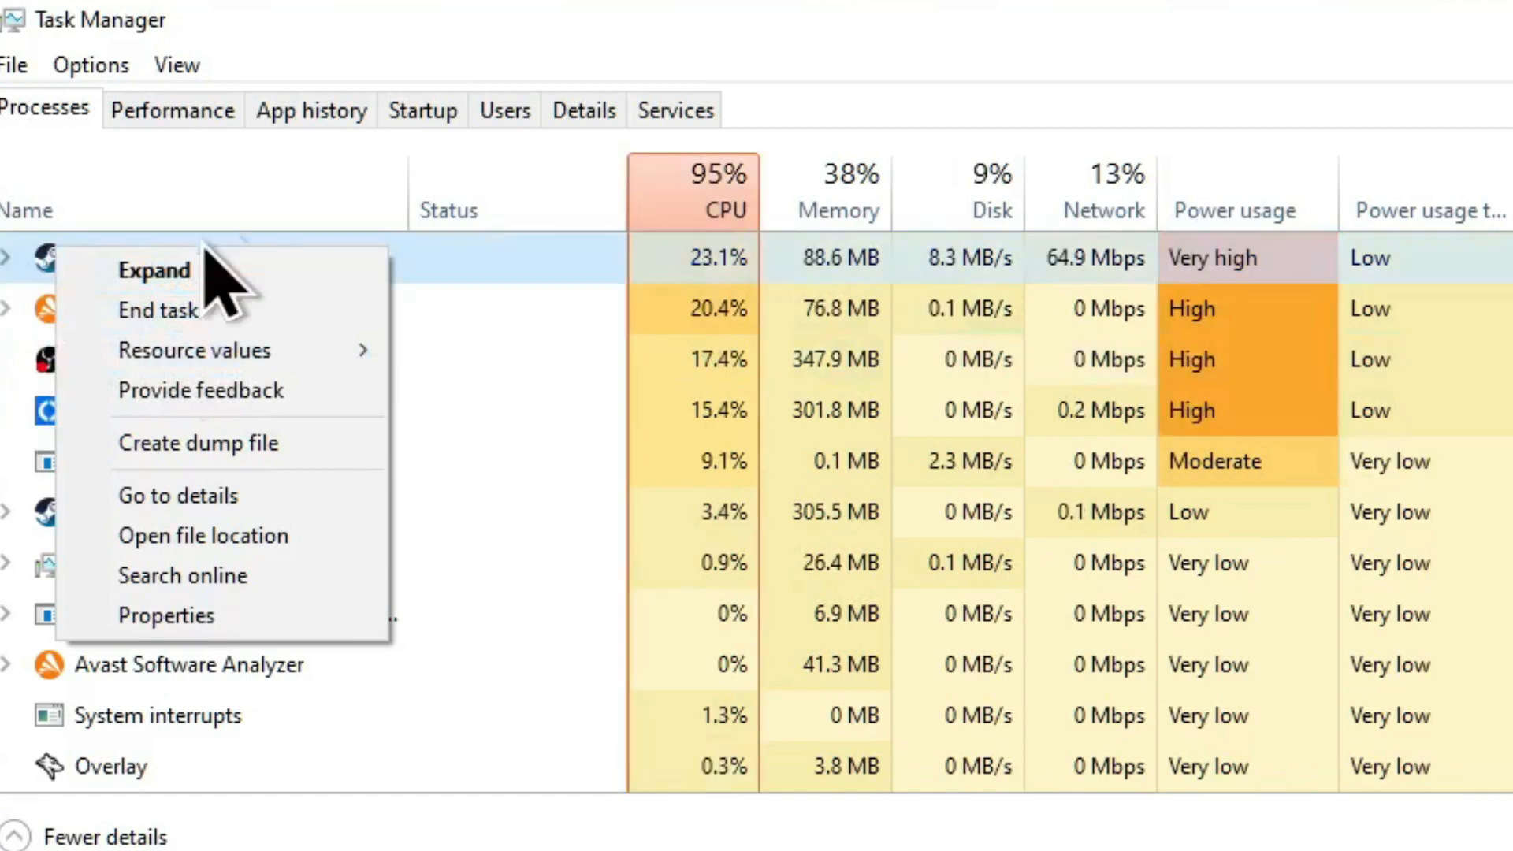
pyautogui.click(253, 186)
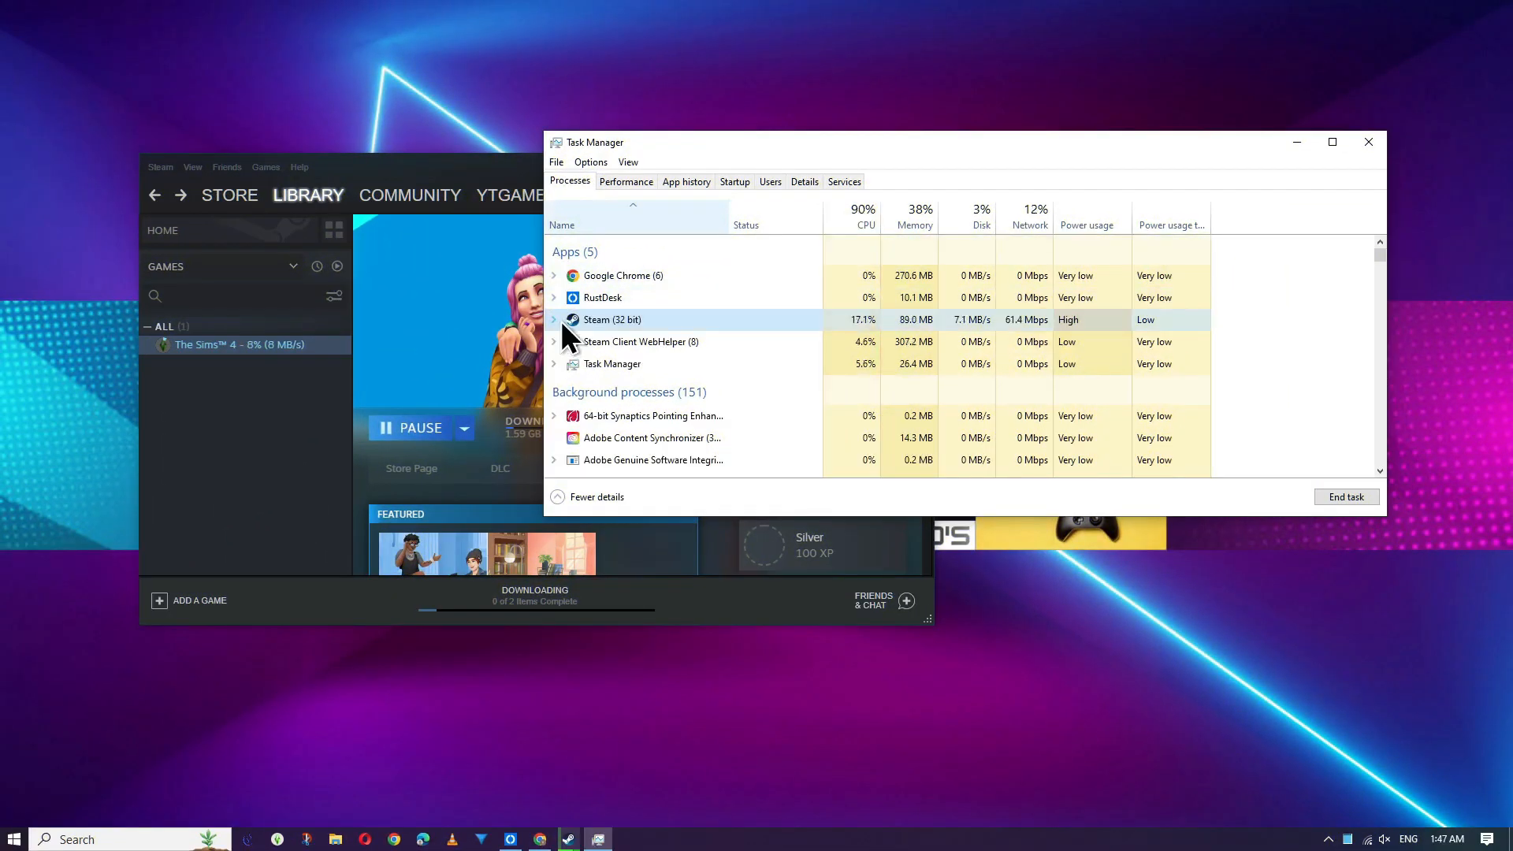
pyautogui.click(560, 320)
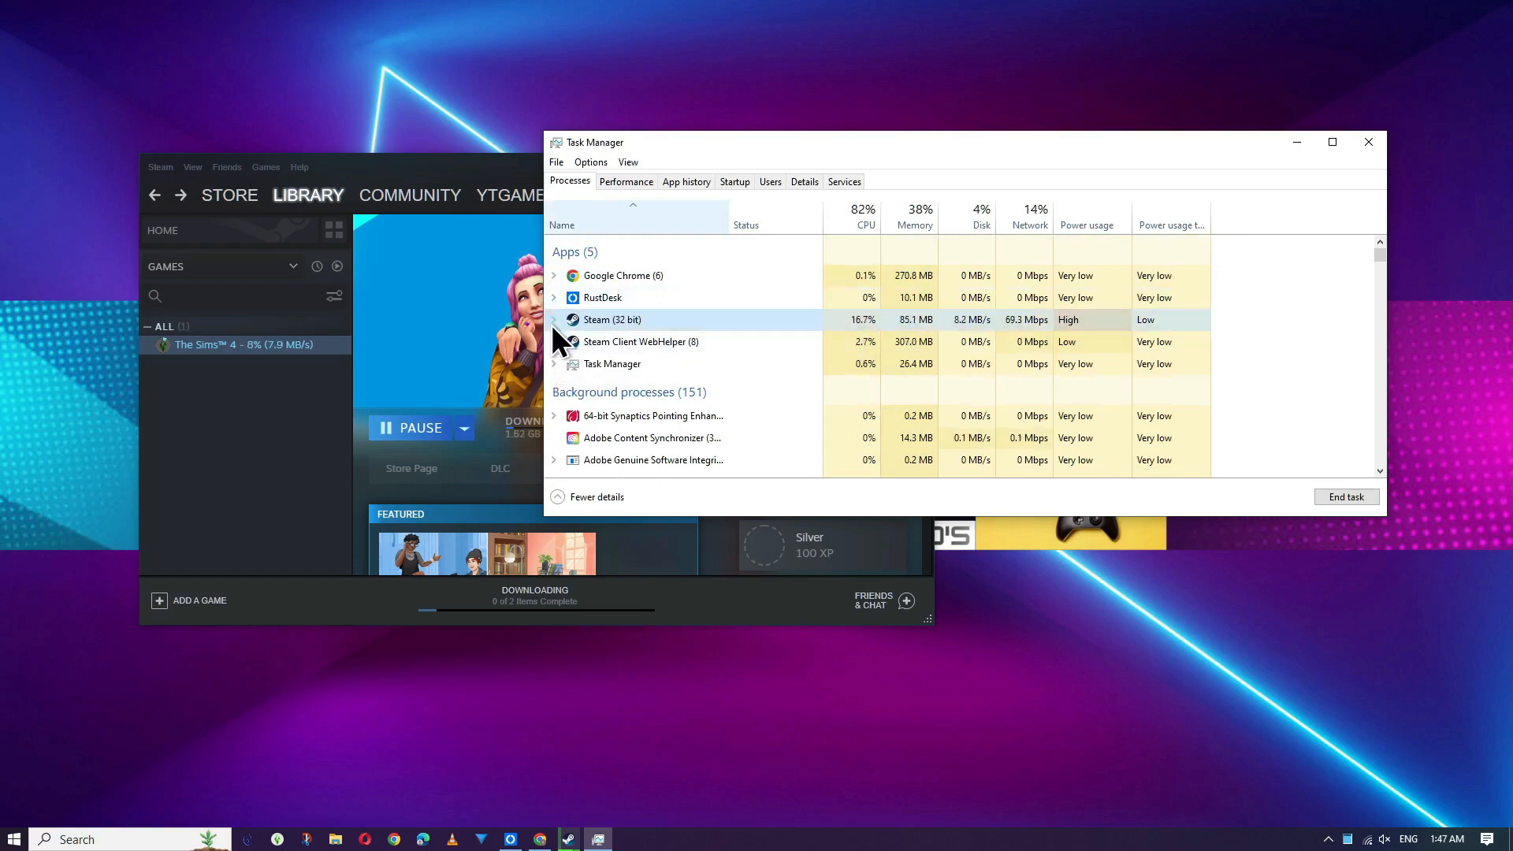
pyautogui.click(552, 321)
pyautogui.rightClick(589, 338)
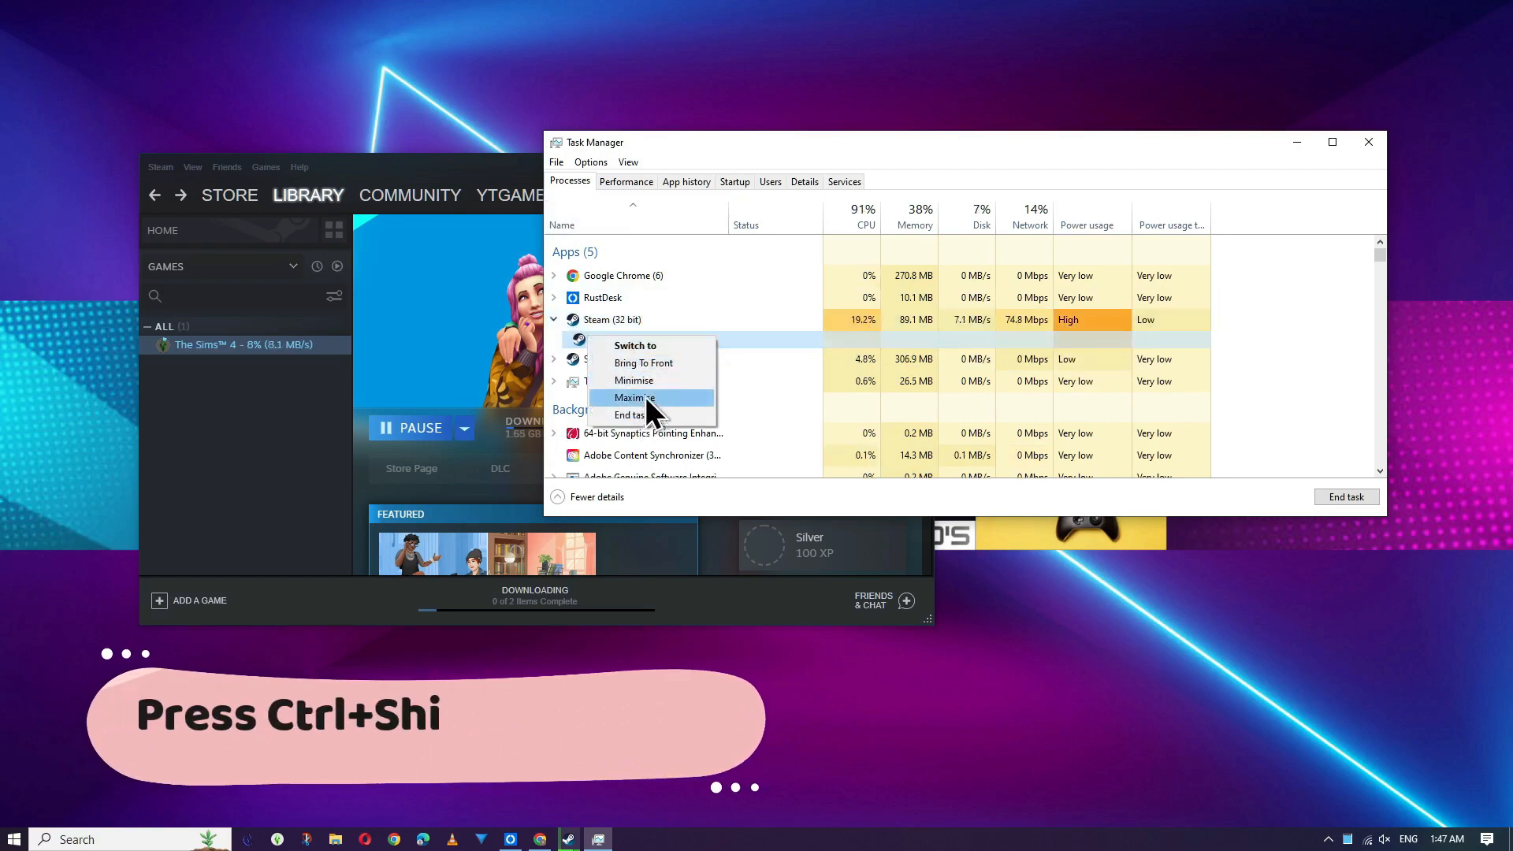
pyautogui.click(659, 350)
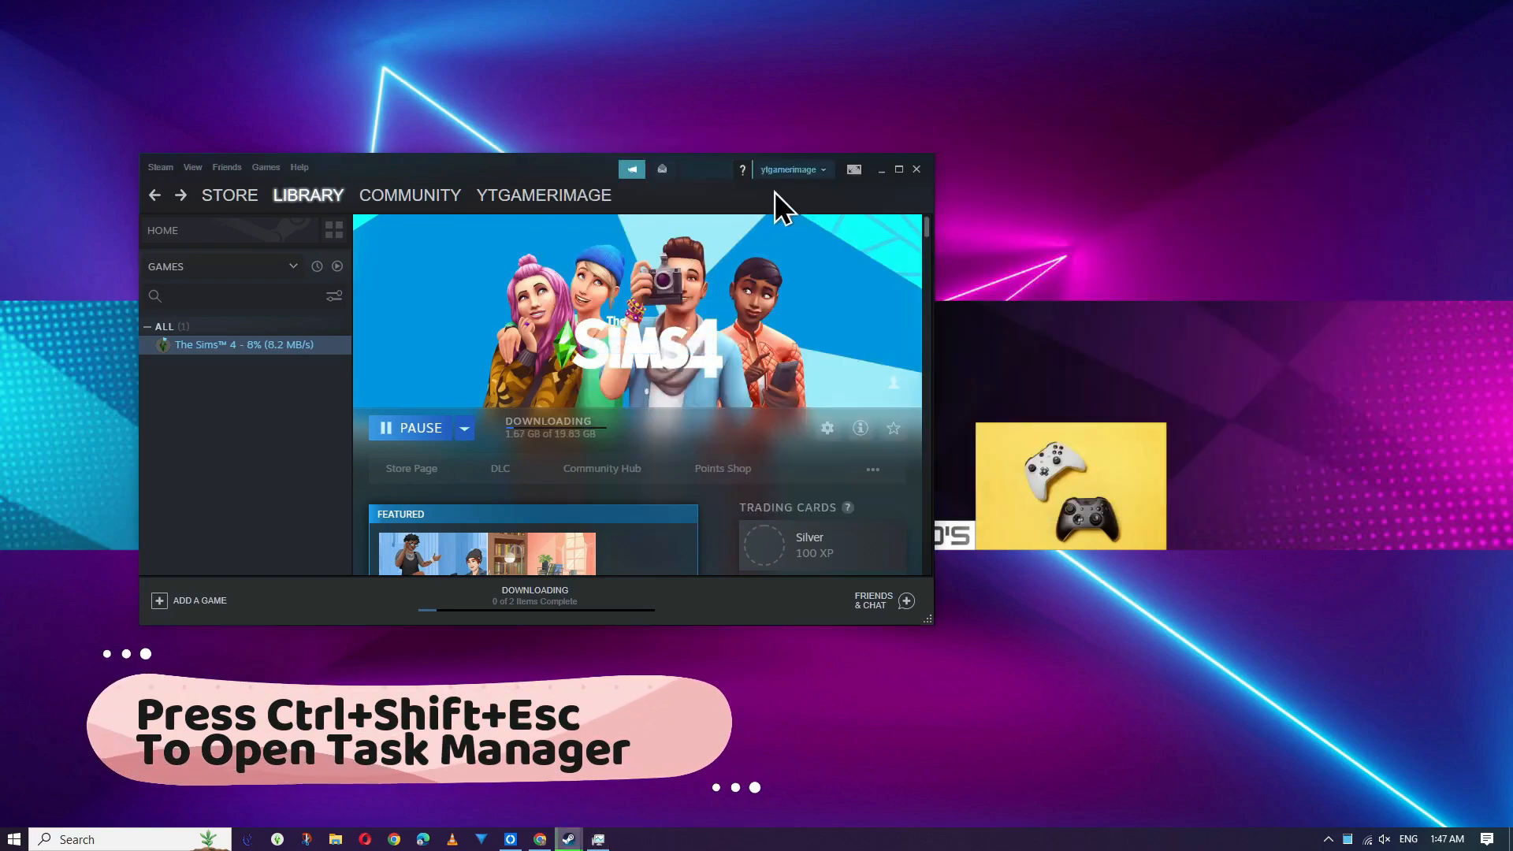
# Step: Return to Task Manager, find steam.exe in the detailed process list and open its process options
pyautogui.click(599, 840)
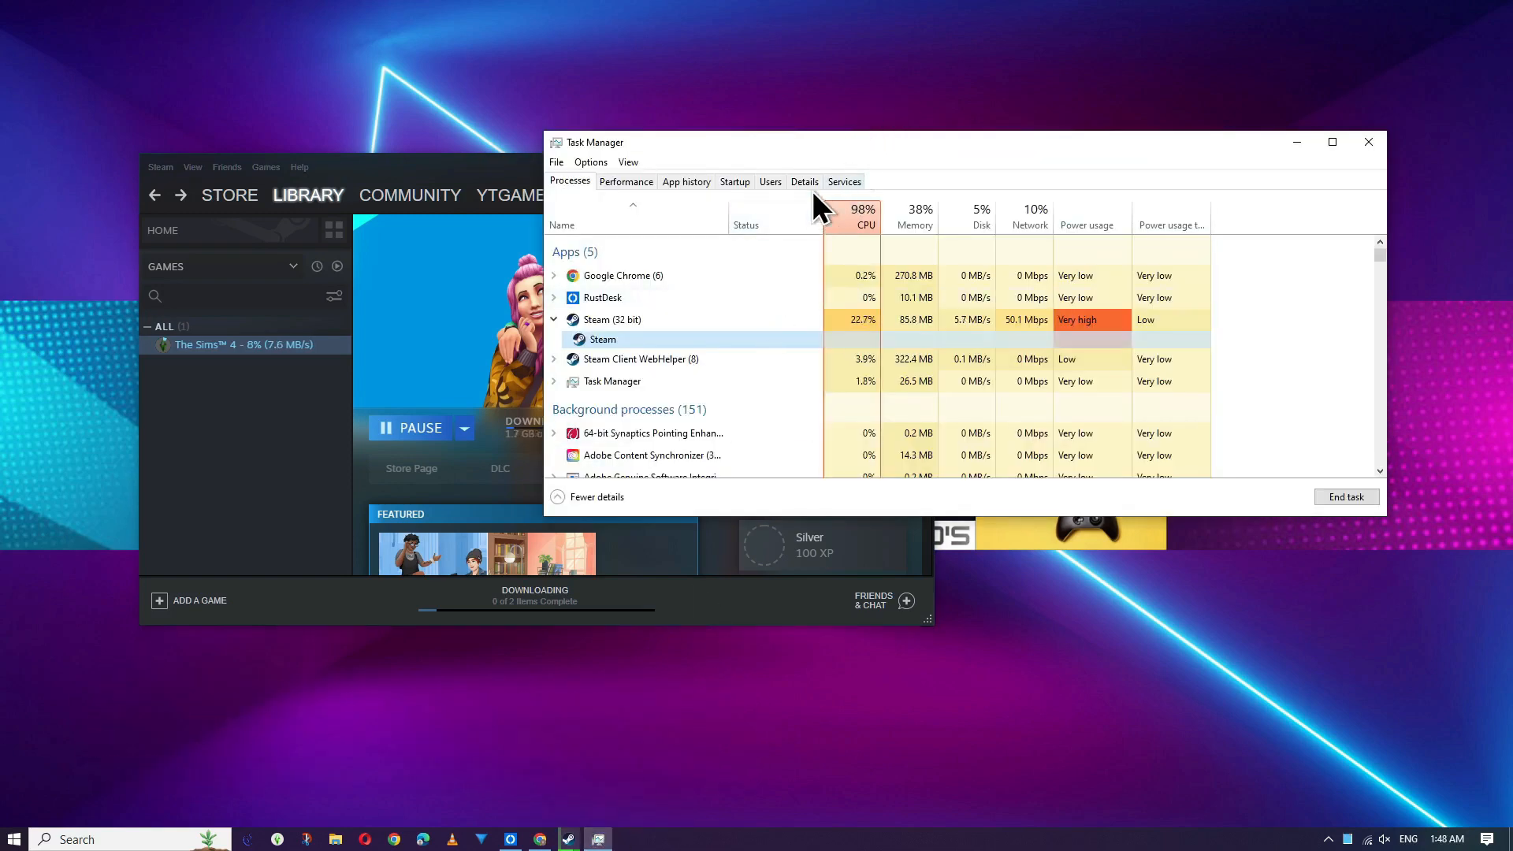
pyautogui.click(808, 181)
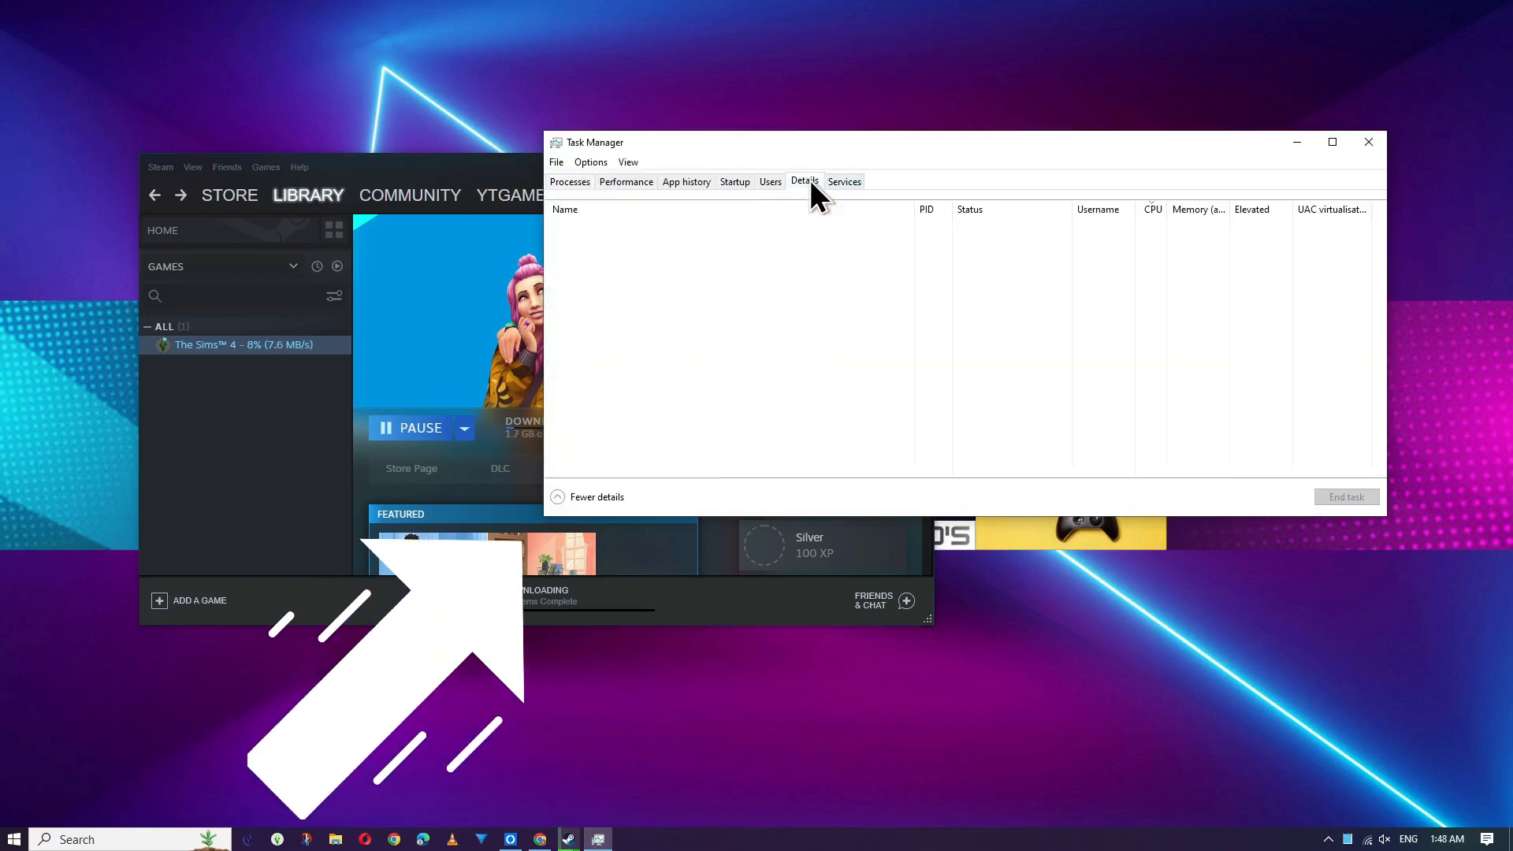
pyautogui.click(630, 211)
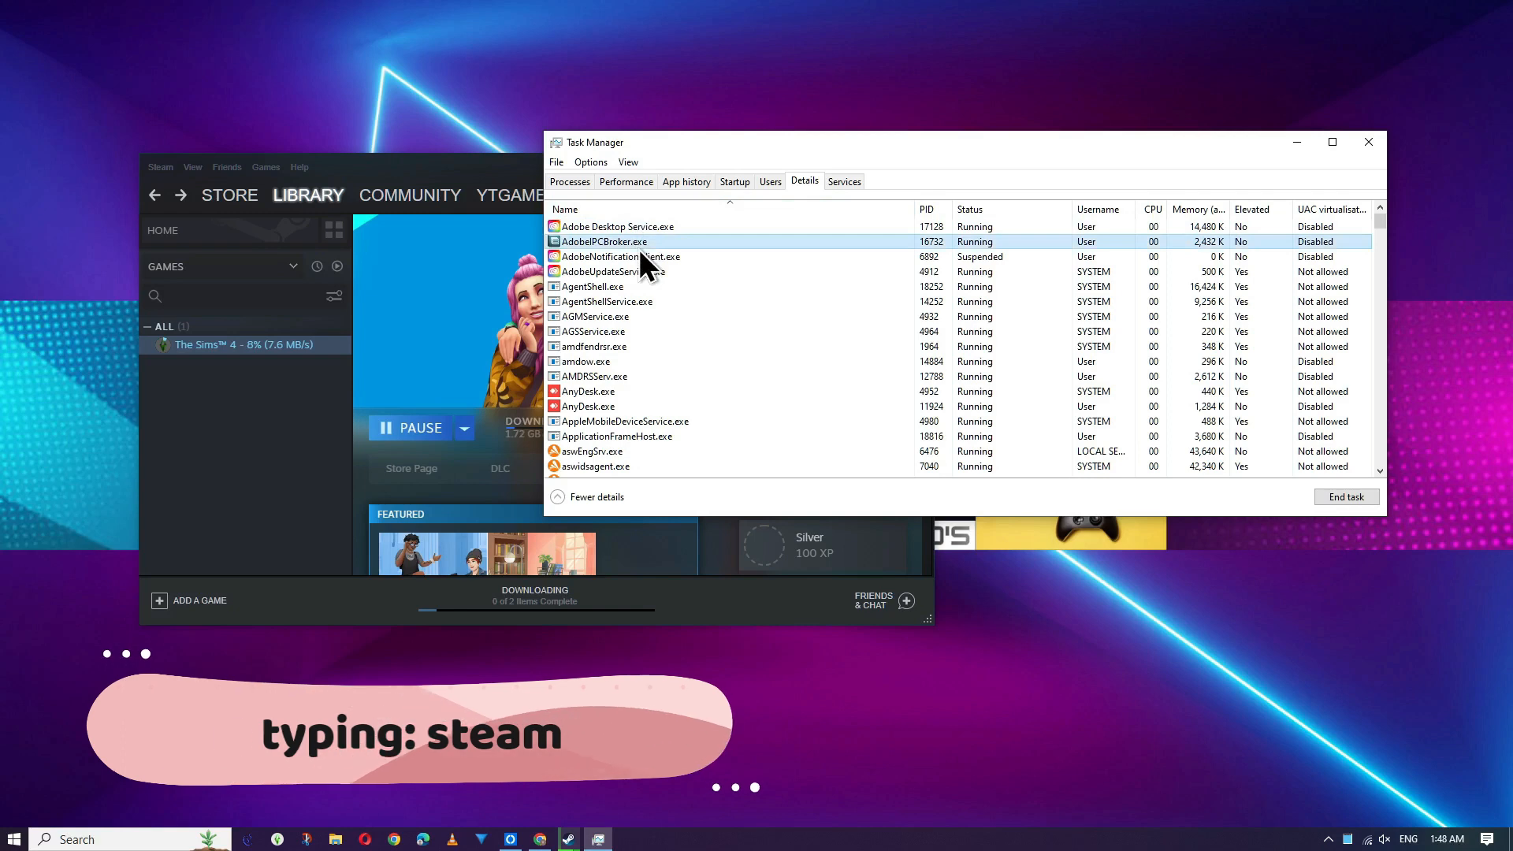
pyautogui.write('st')
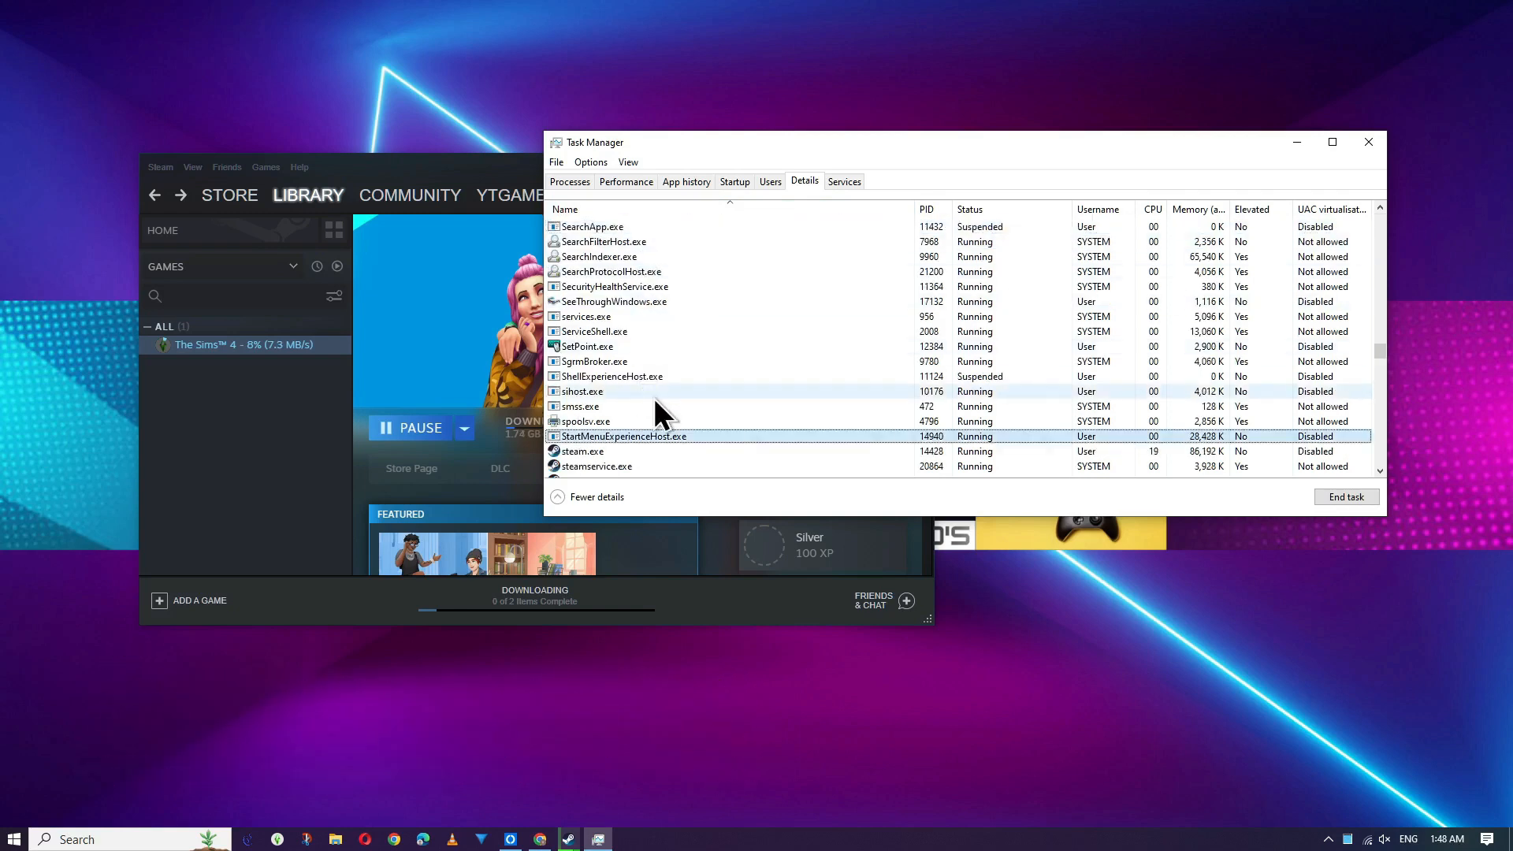
pyautogui.scroll(-1, 654, 397)
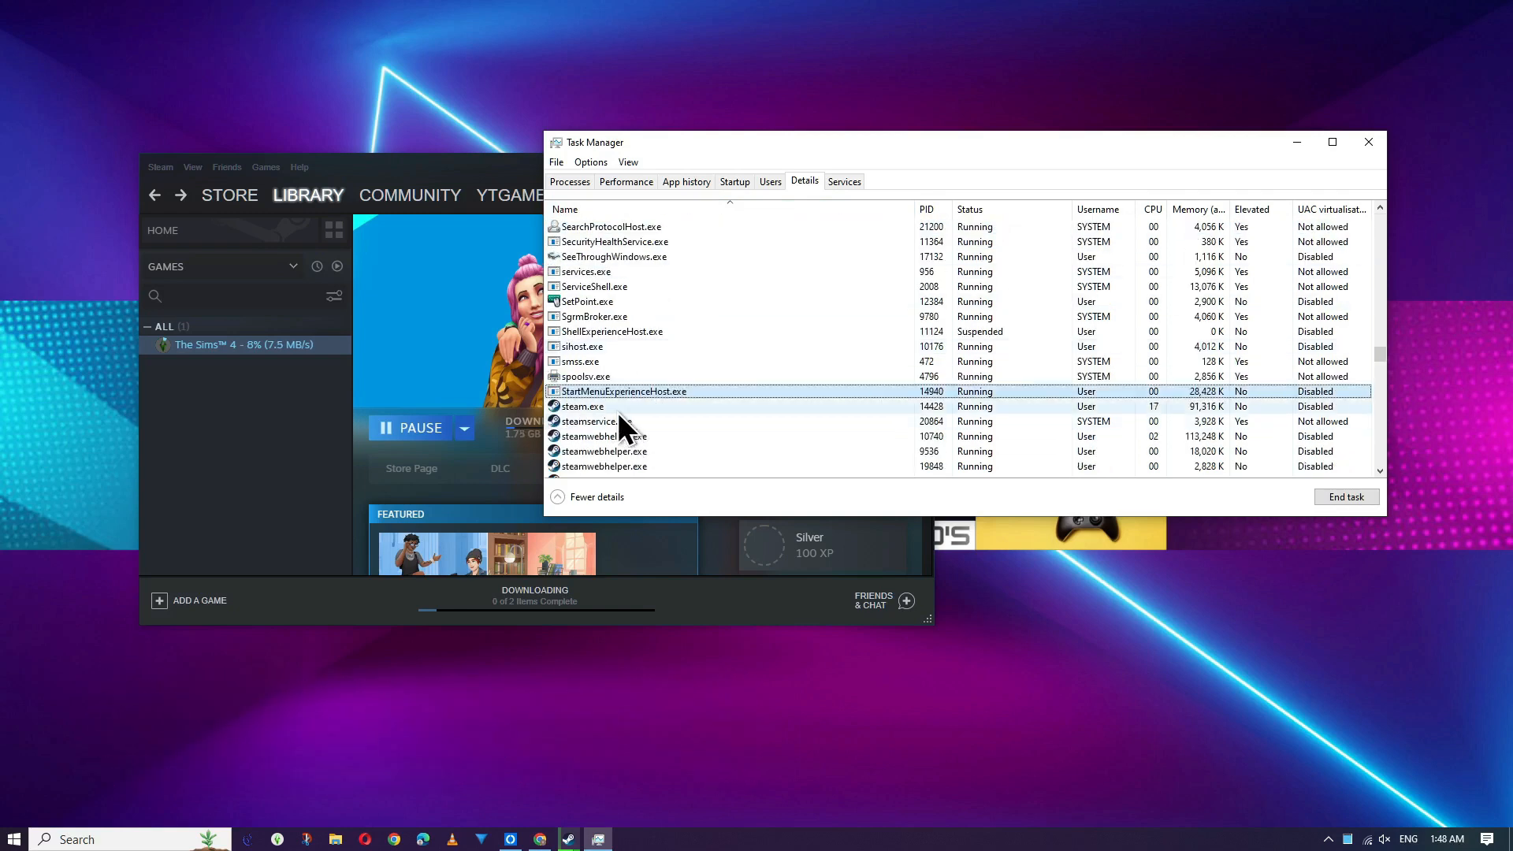
pyautogui.click(740, 404)
pyautogui.scroll(-1, 739, 404)
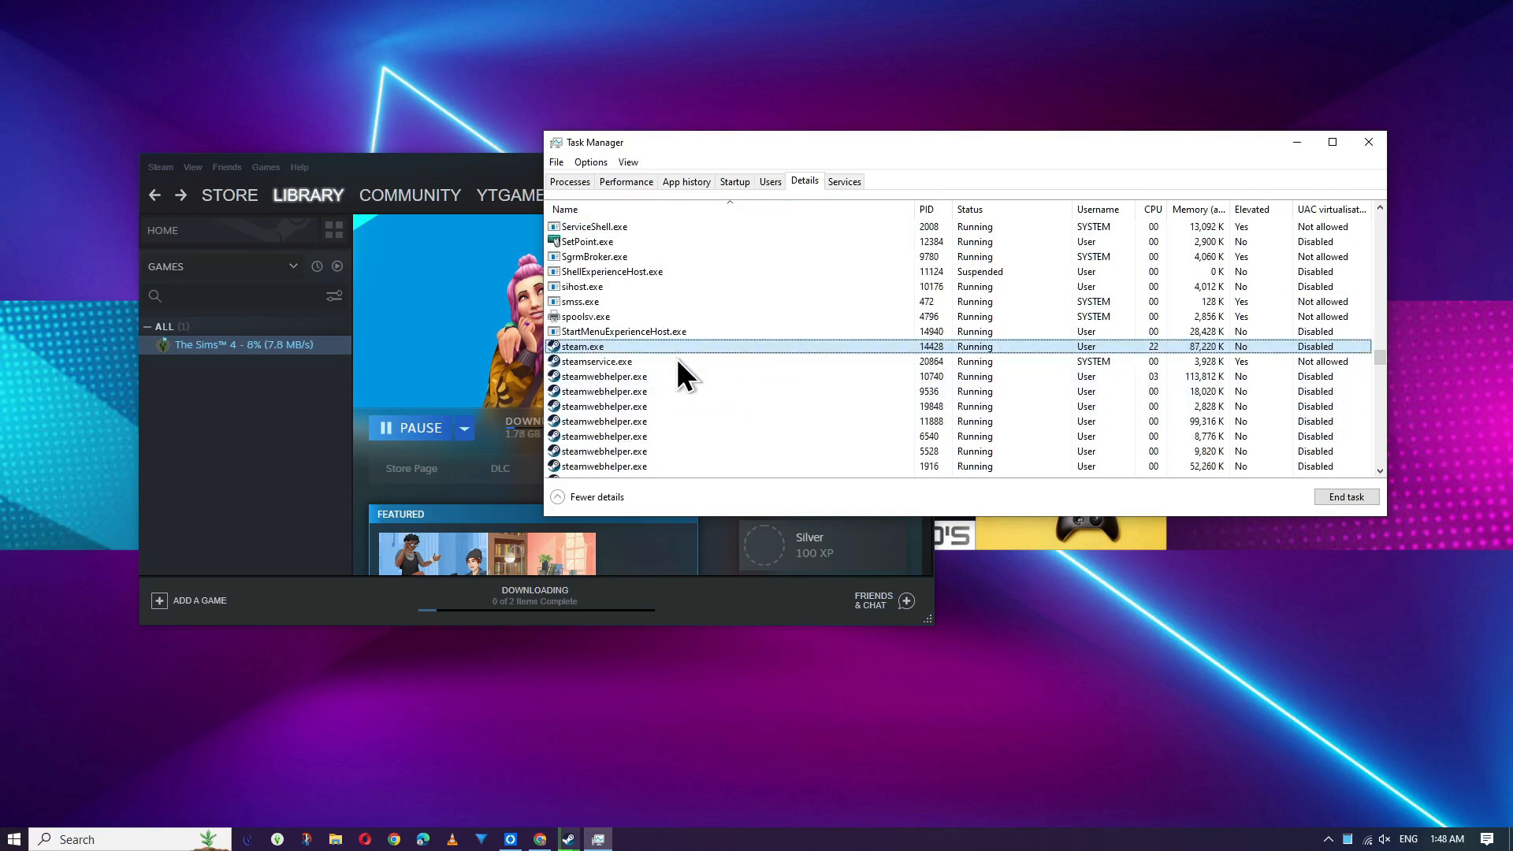
pyautogui.scroll(-1, 655, 357)
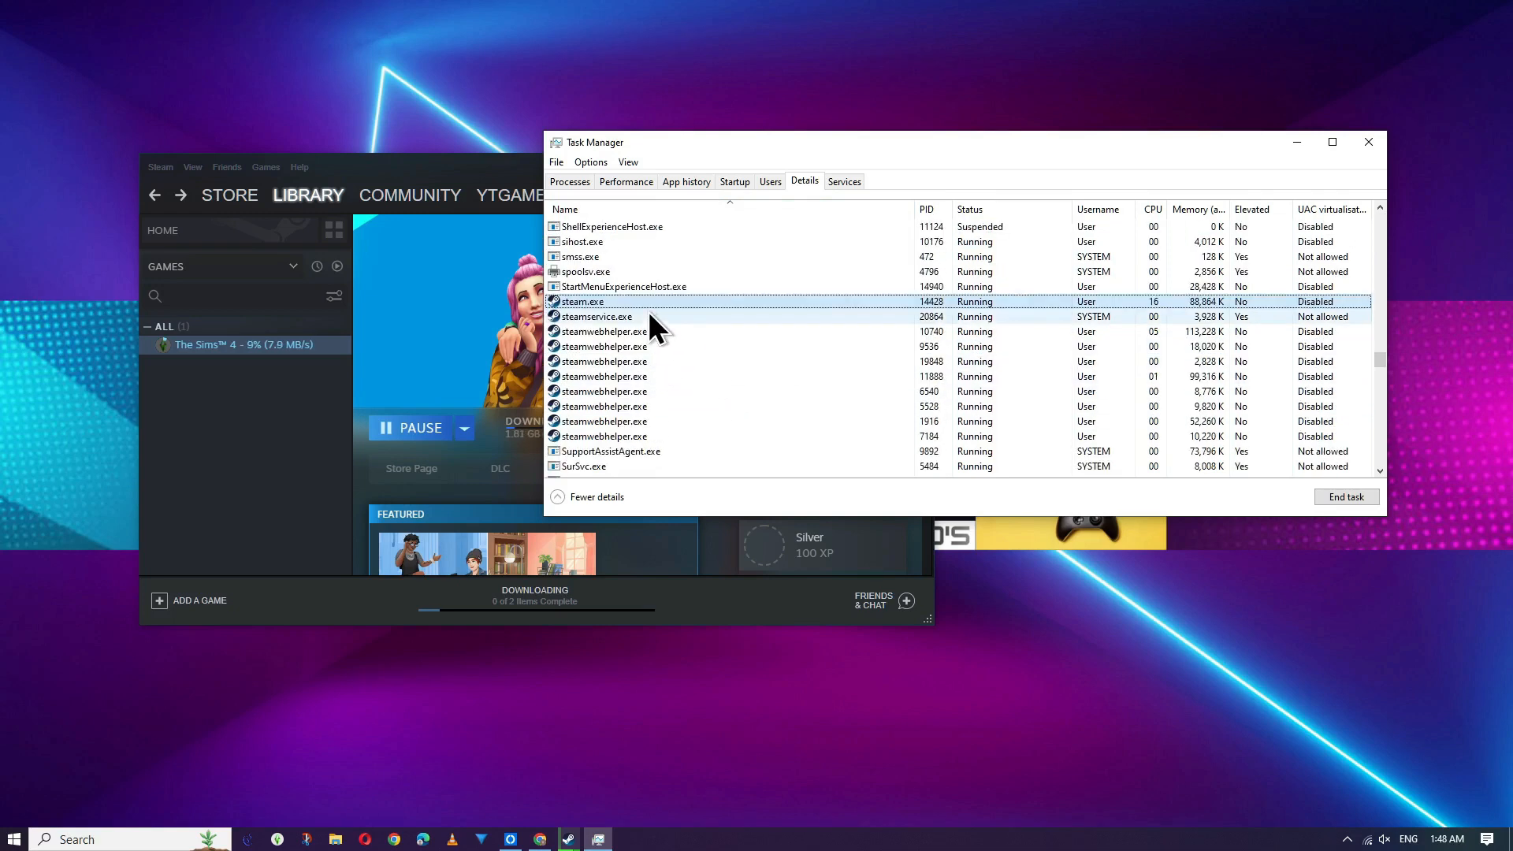
pyautogui.rightClick(618, 303)
pyautogui.moveTo(691, 366)
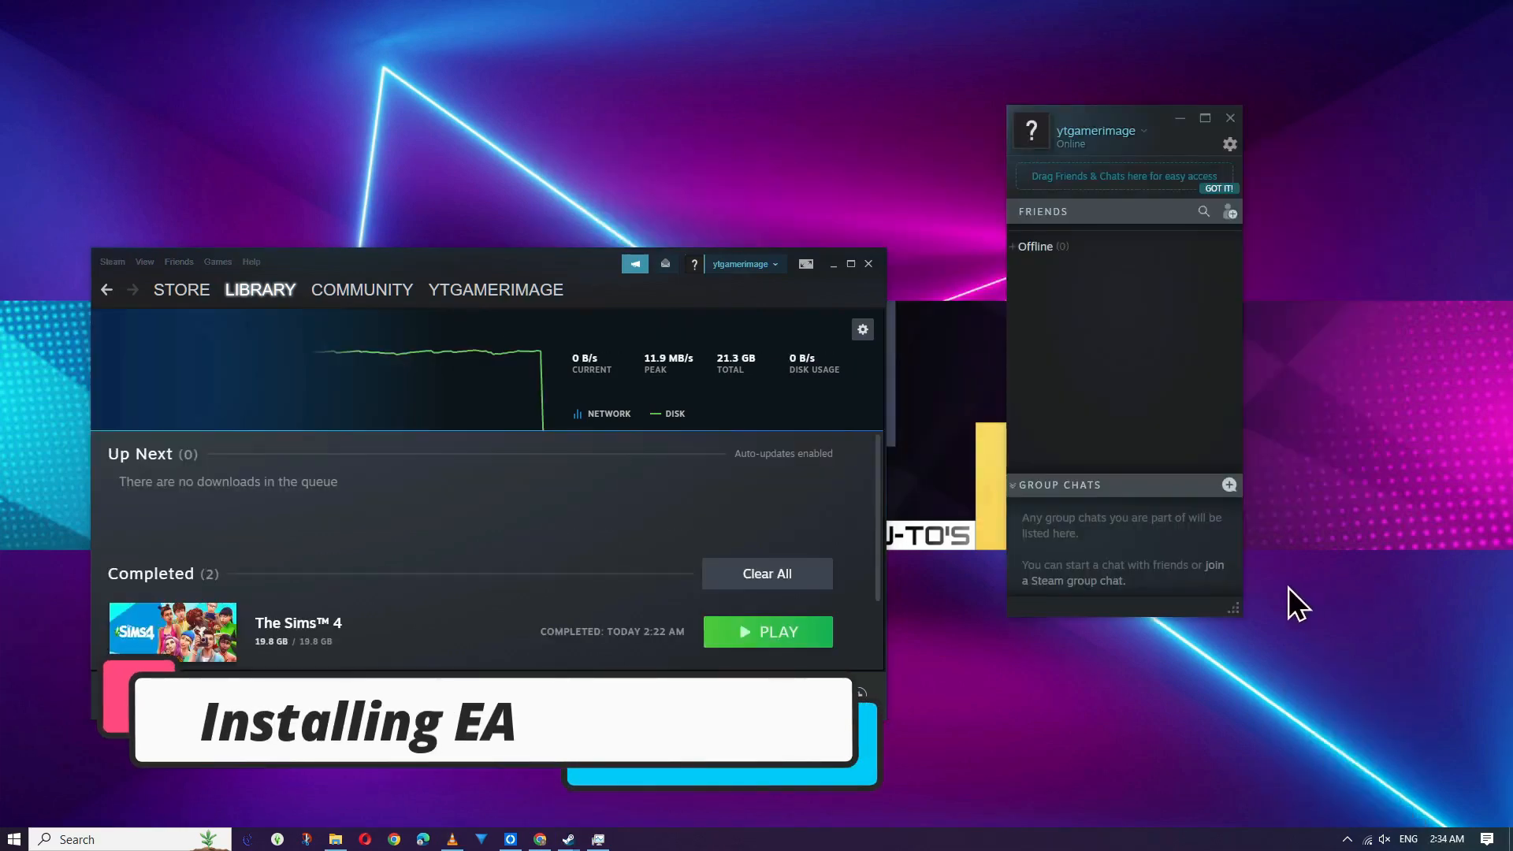
# Step: Launch The Sims 4 from the completed downloads and create an EA account with an email address, a new EA ID and a password
pyautogui.click(777, 633)
pyautogui.click(757, 564)
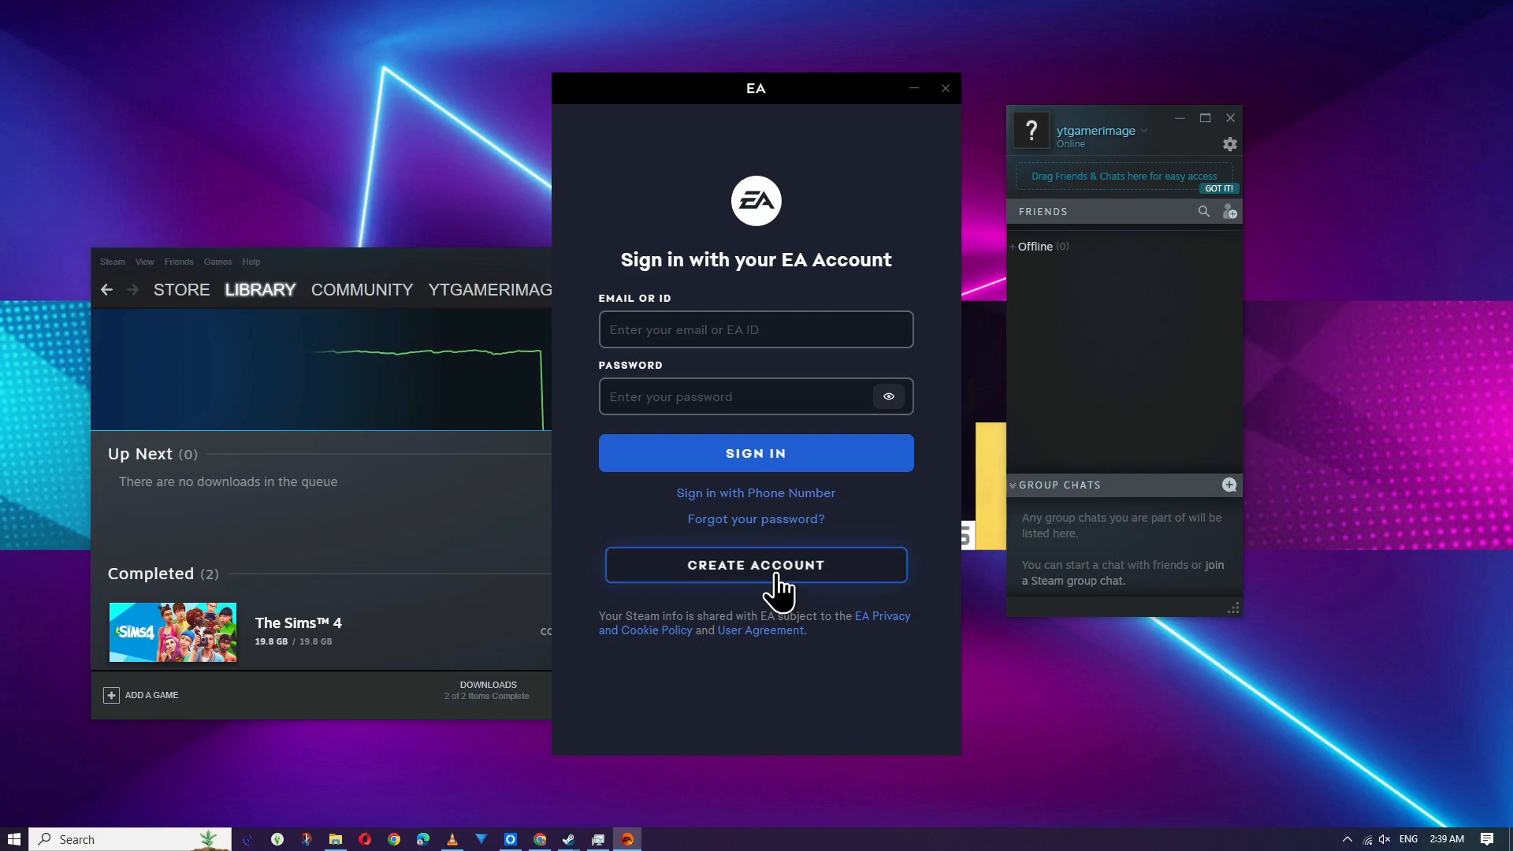
pyautogui.click(779, 587)
pyautogui.click(654, 457)
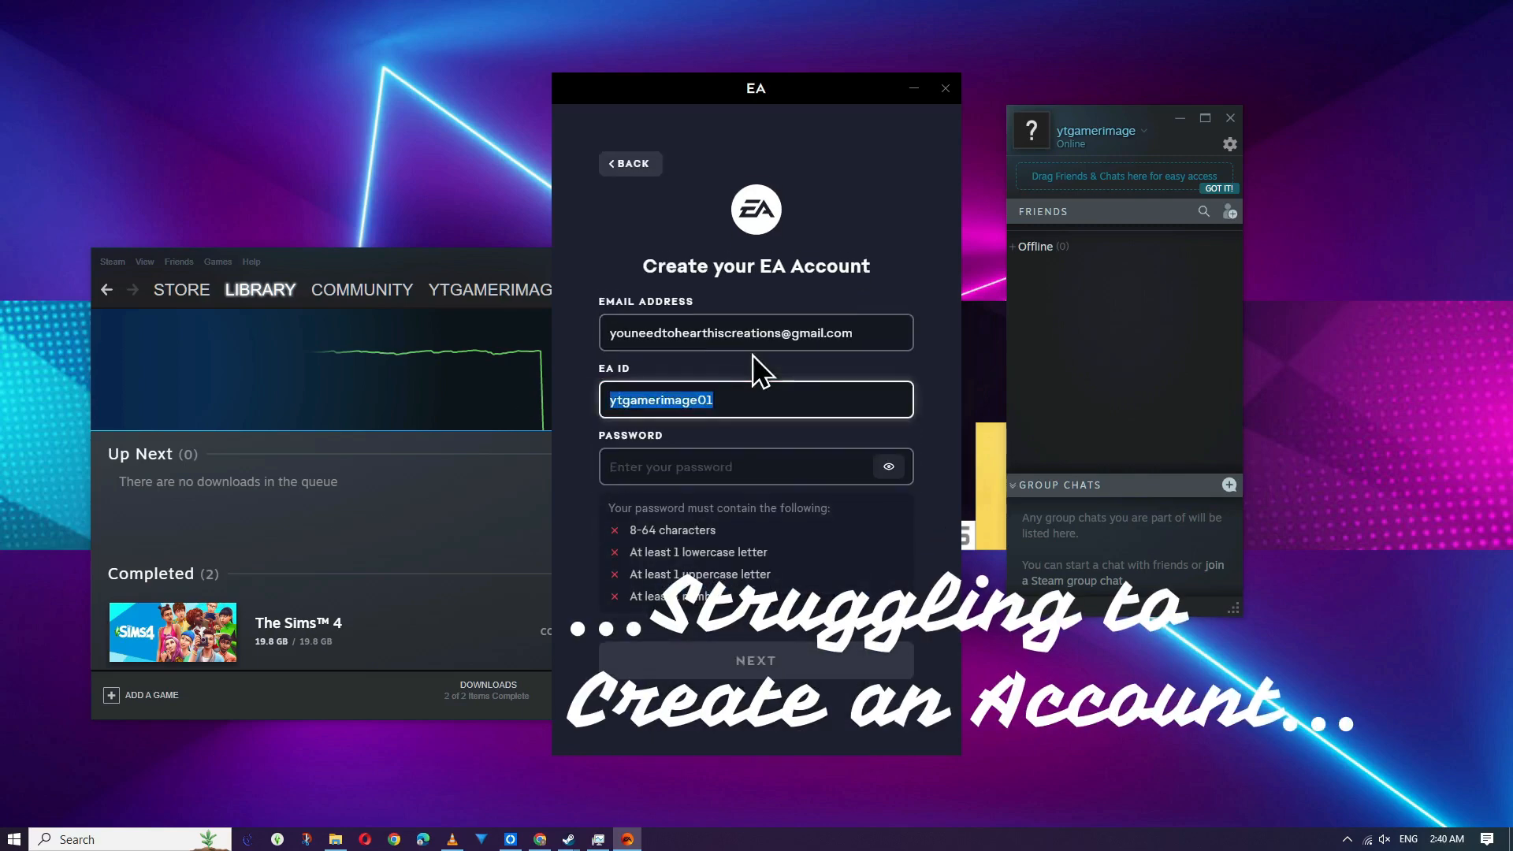
pyautogui.press('BackSpace')
pyautogui.press('BackSpace')
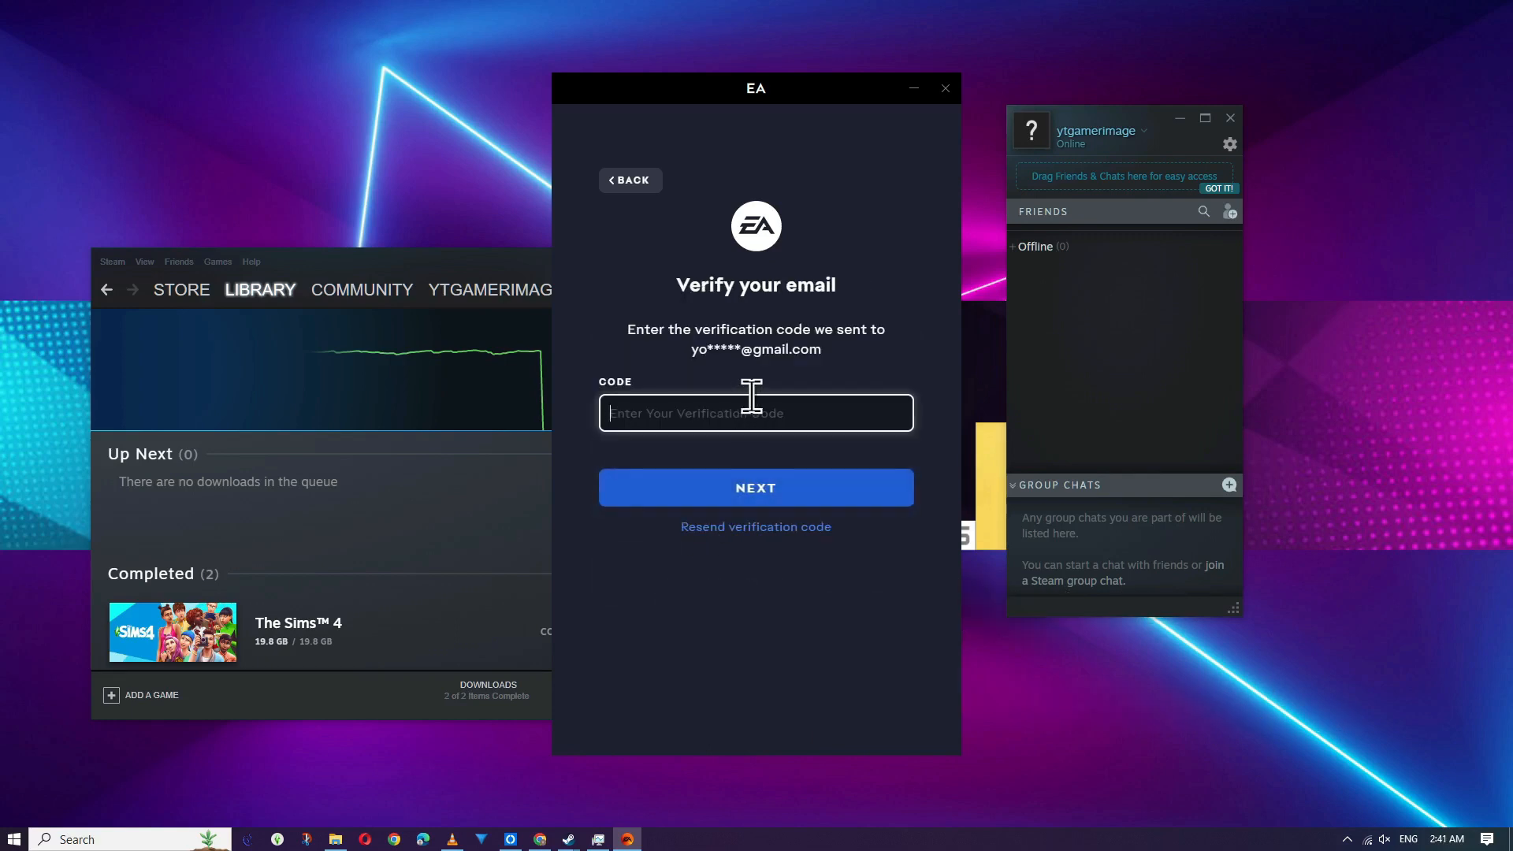
# Step: Switch to Chrome, open Gmail to verify the email address through EA's message, and copy the emailed EA security code
pyautogui.click(539, 841)
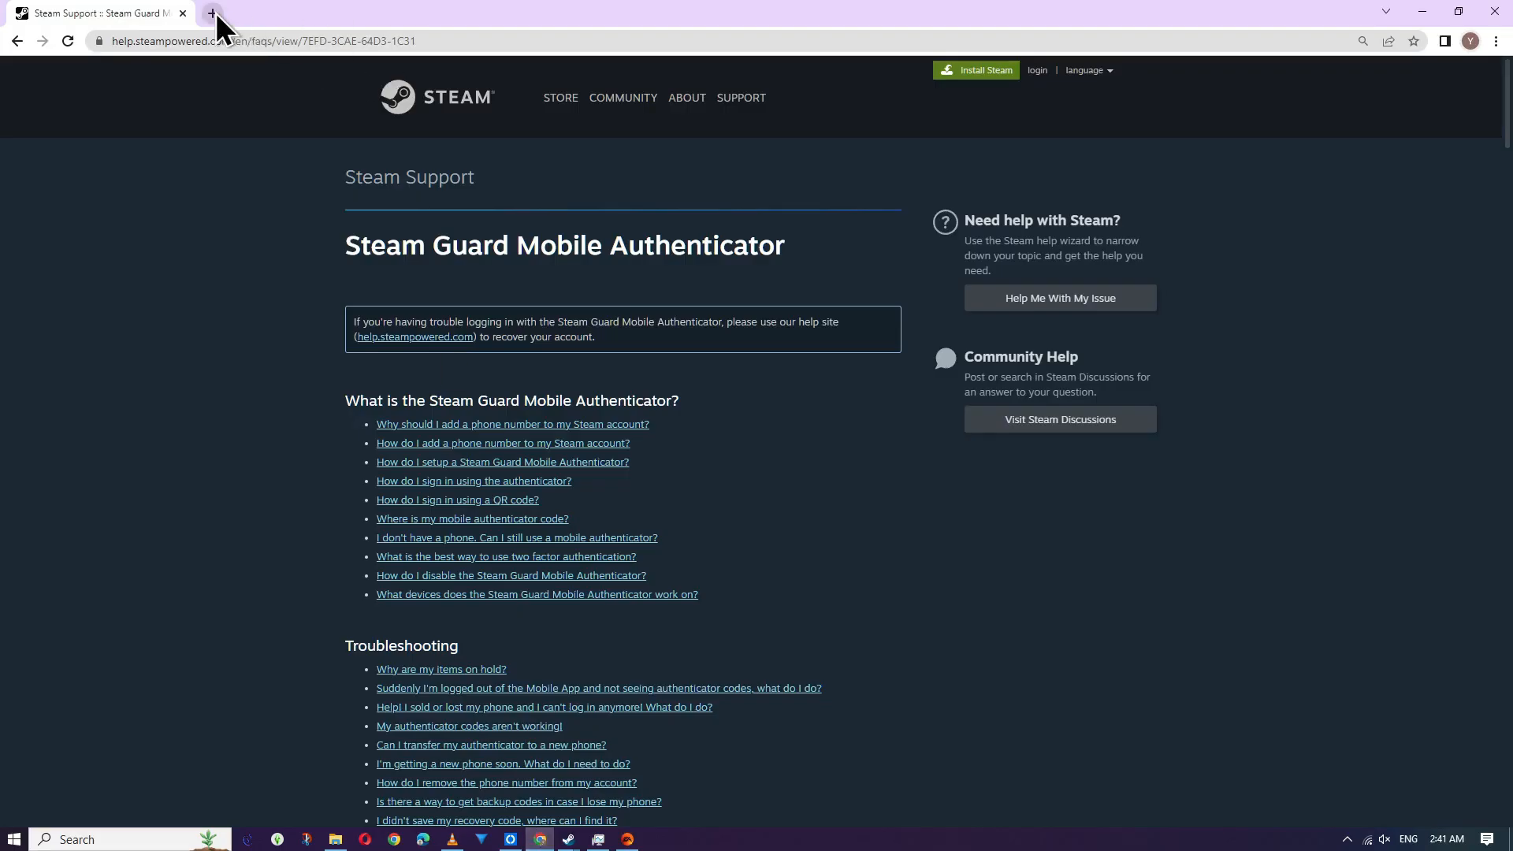
pyautogui.click(245, 41)
pyautogui.write('gmail')
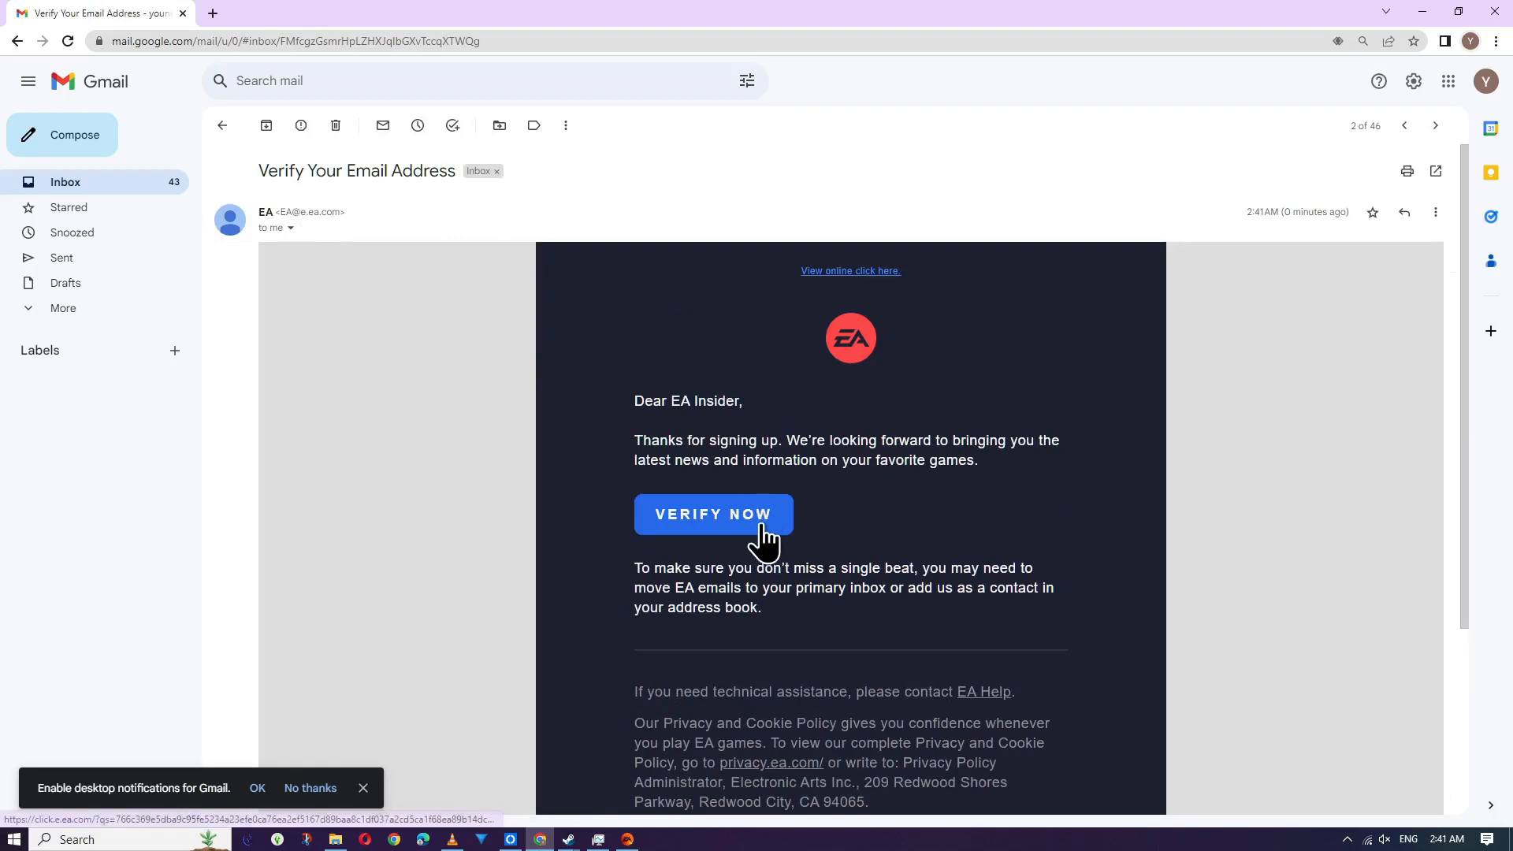
pyautogui.click(762, 519)
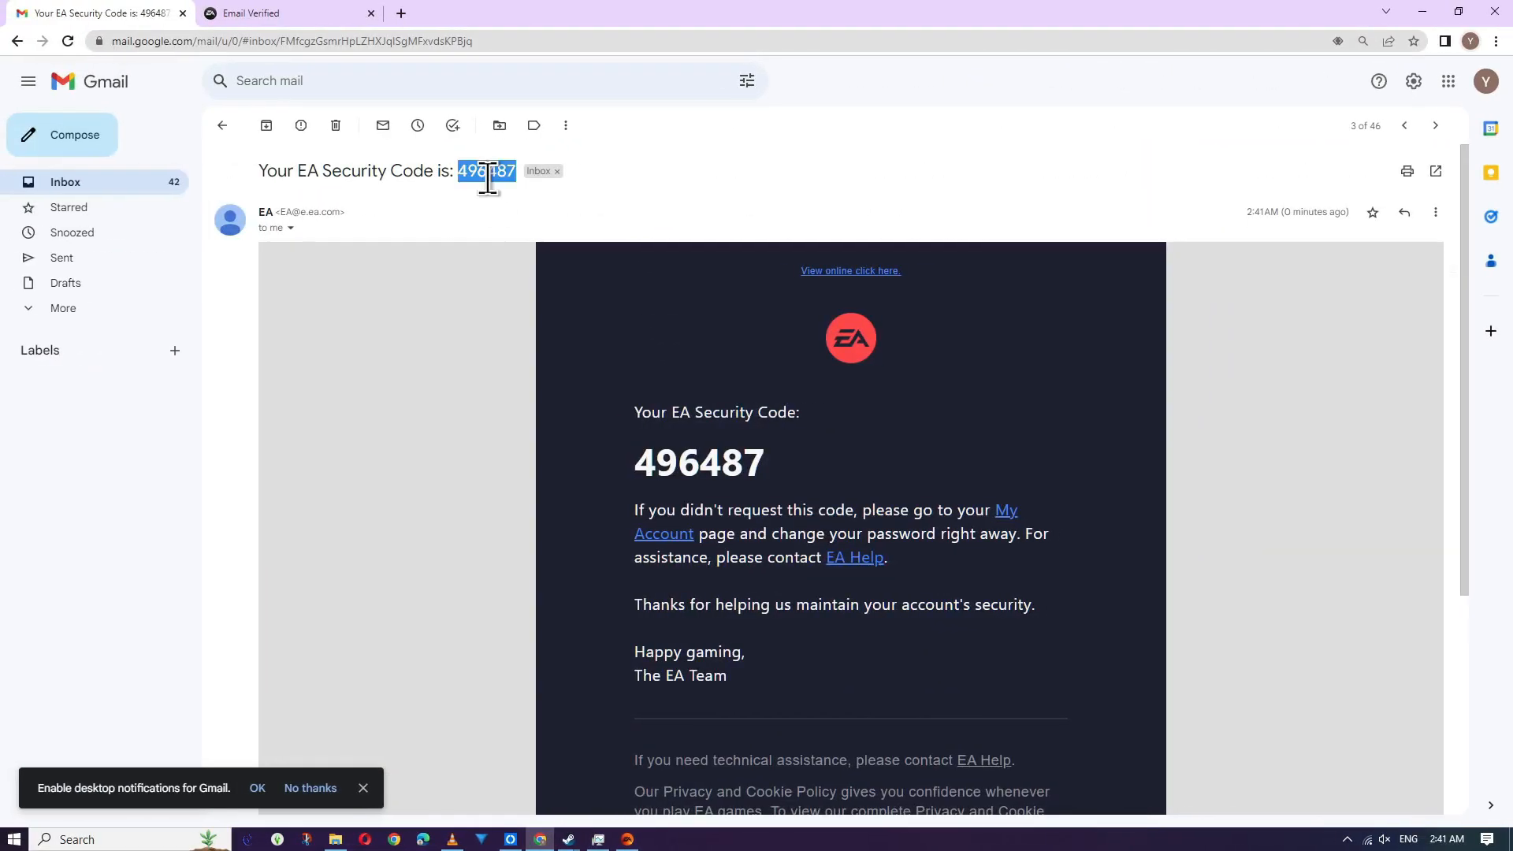
# Step: Return to the EA window and submit the emailed verification code
pyautogui.click(1423, 11)
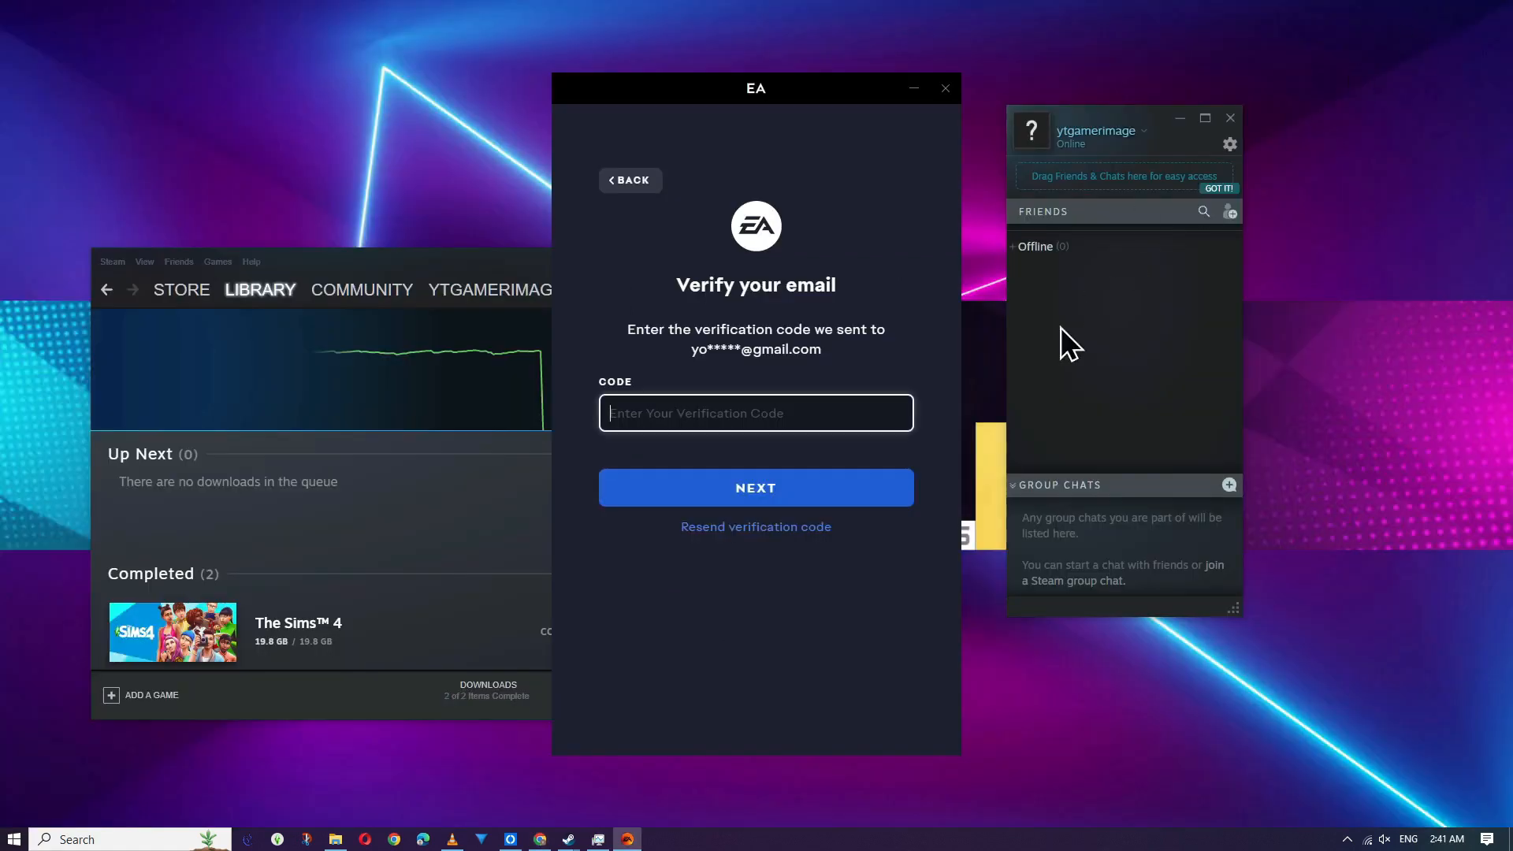
pyautogui.hotkey('ctrl', 'v')
pyautogui.click(743, 494)
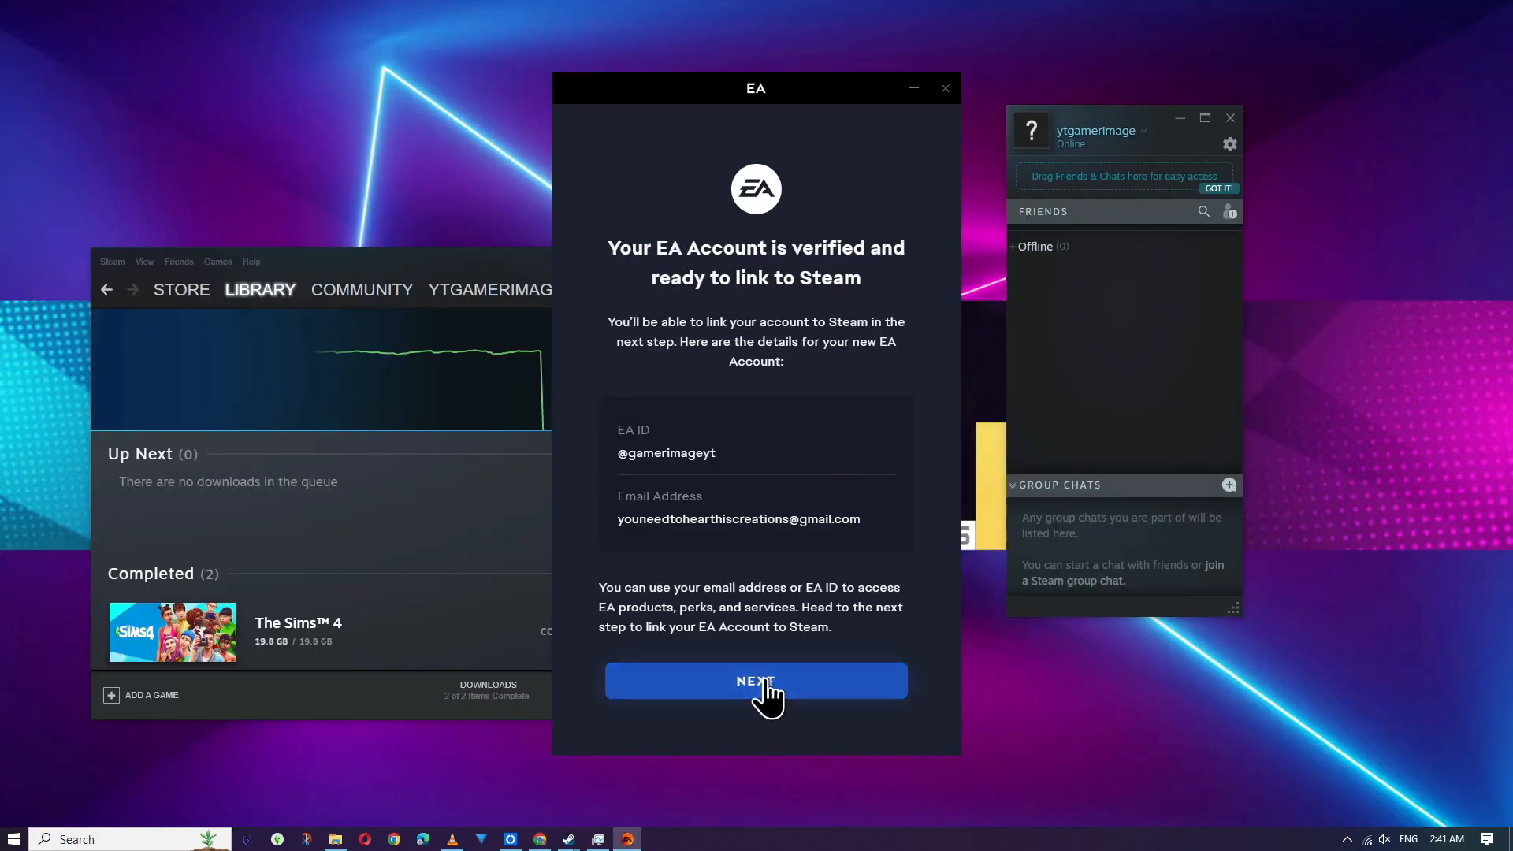
# Step: Link the new EA account to the Steam account and continue to get started
pyautogui.click(764, 679)
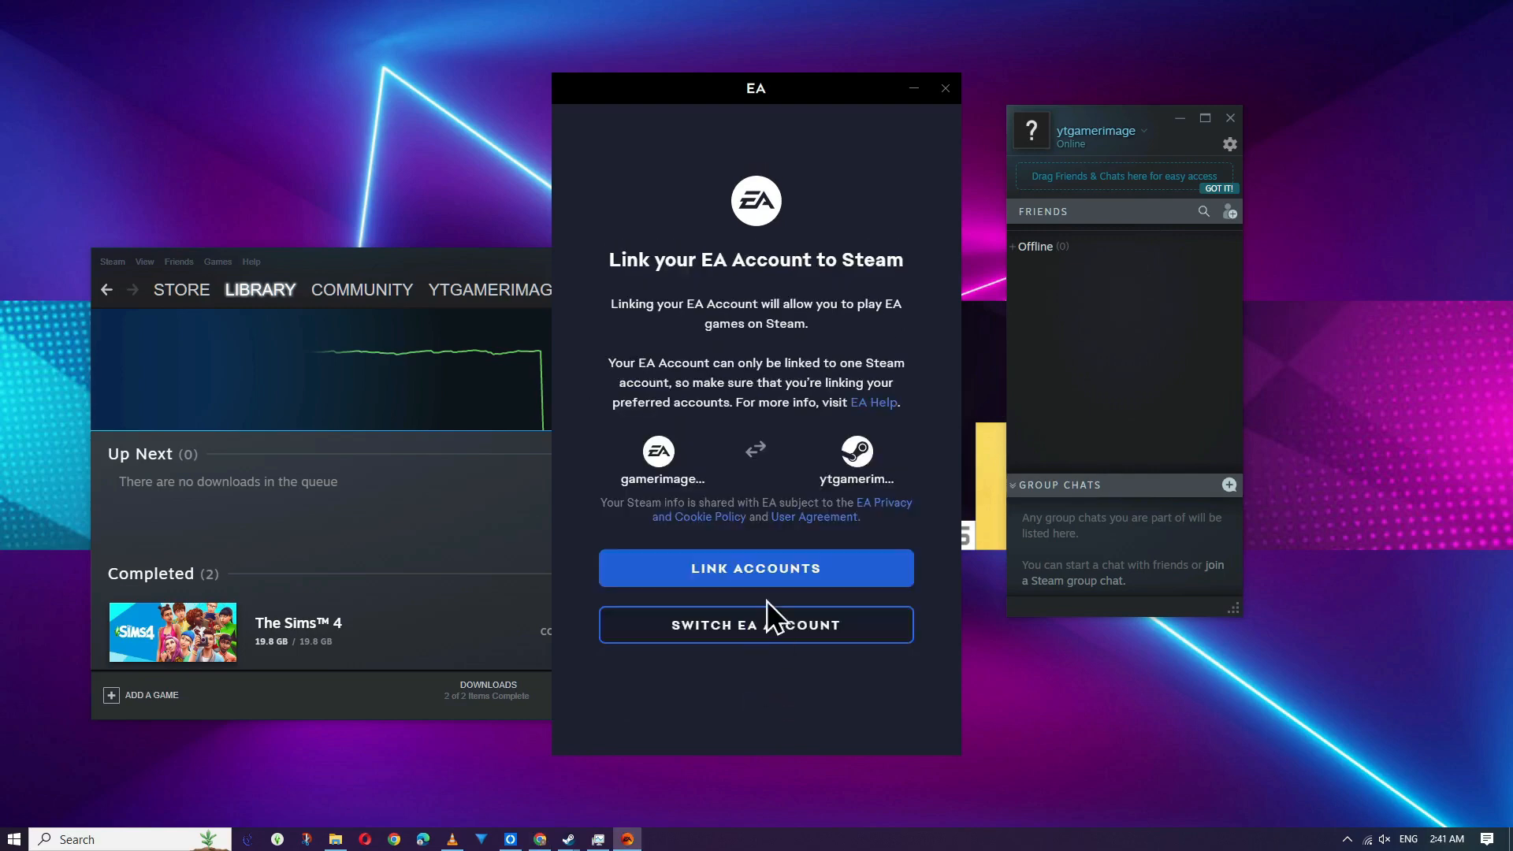
pyautogui.click(769, 569)
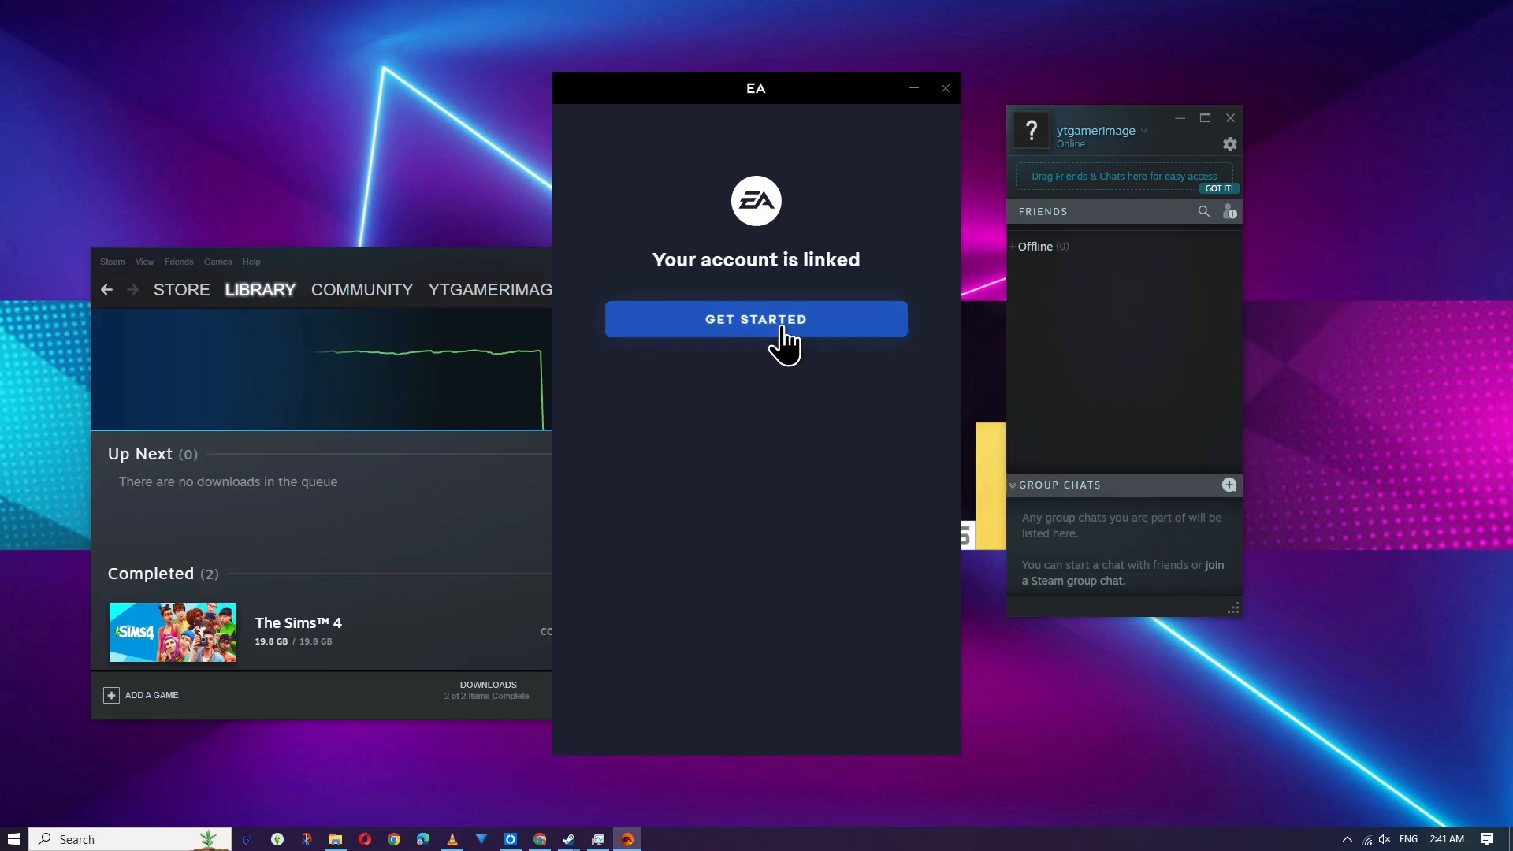
pyautogui.click(785, 334)
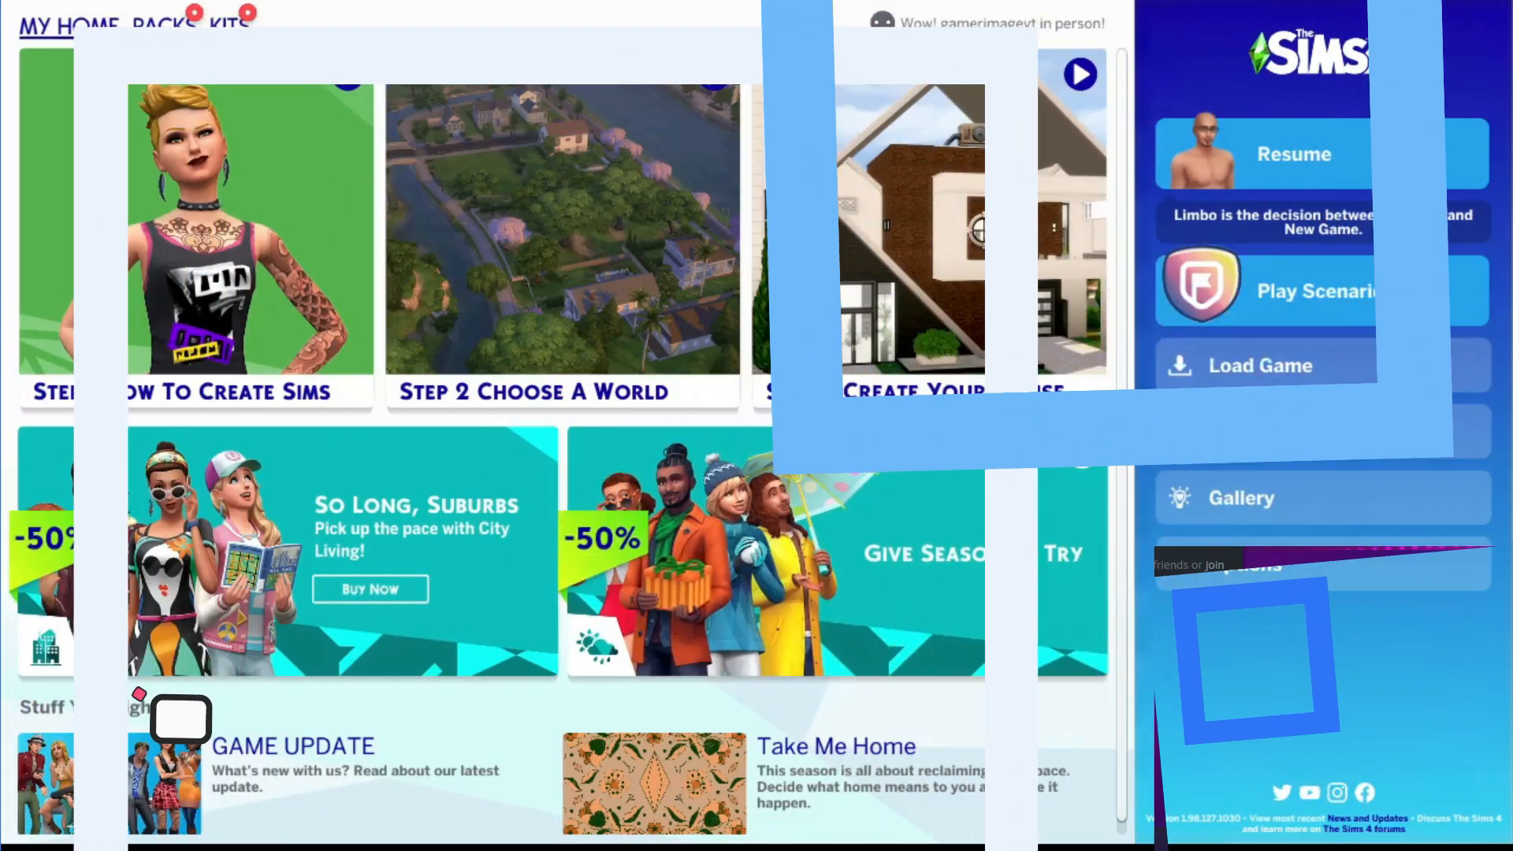
# Step: Enable custom content and mods in the Other section of the game options and accept the restart notice
pyautogui.press('Down')
pyautogui.press('Down')
pyautogui.press('Return')
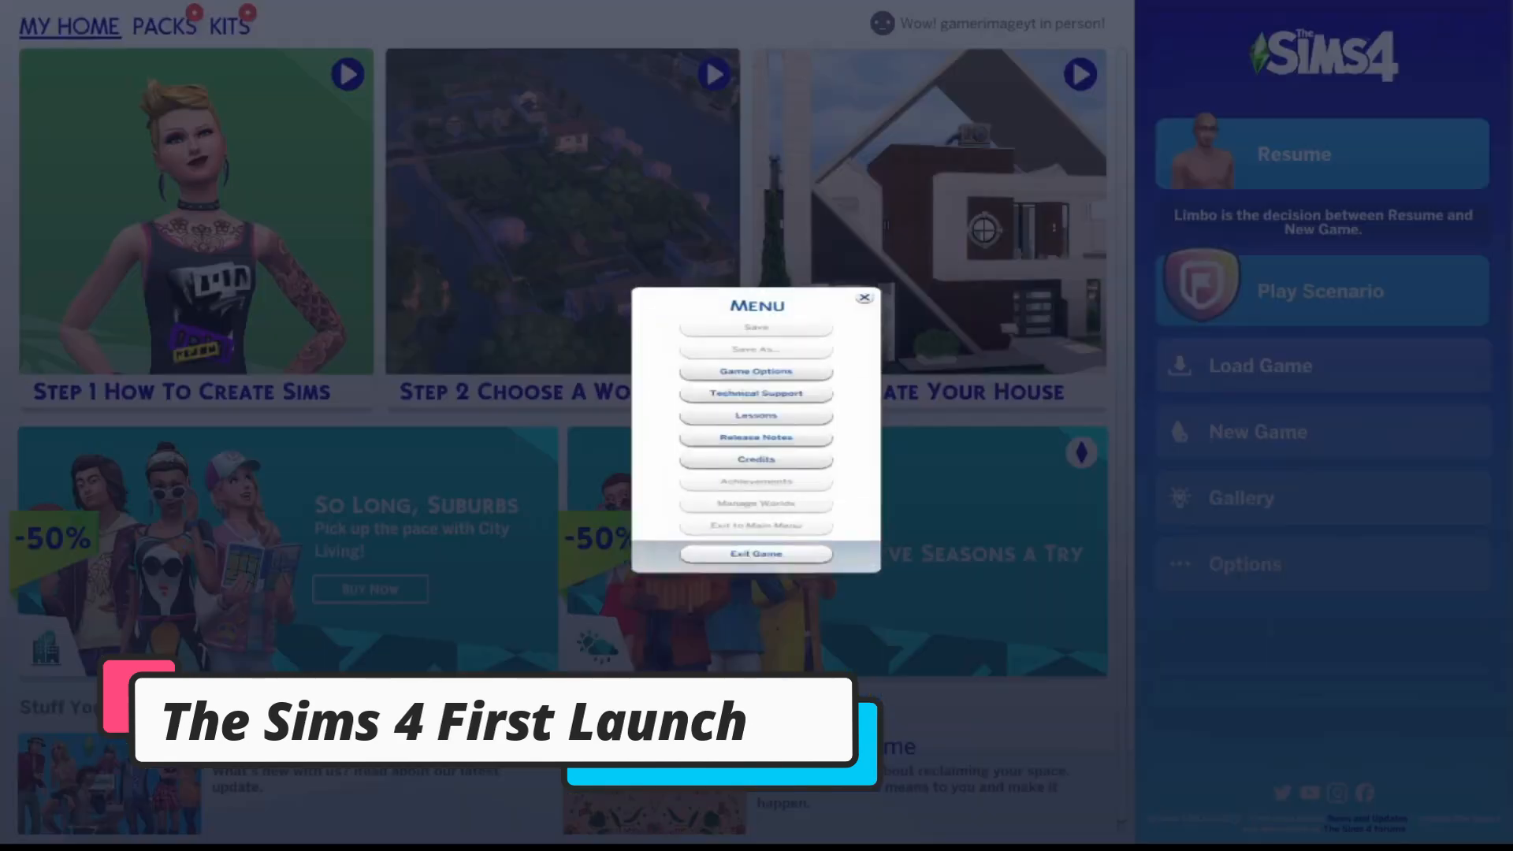
pyautogui.click(756, 347)
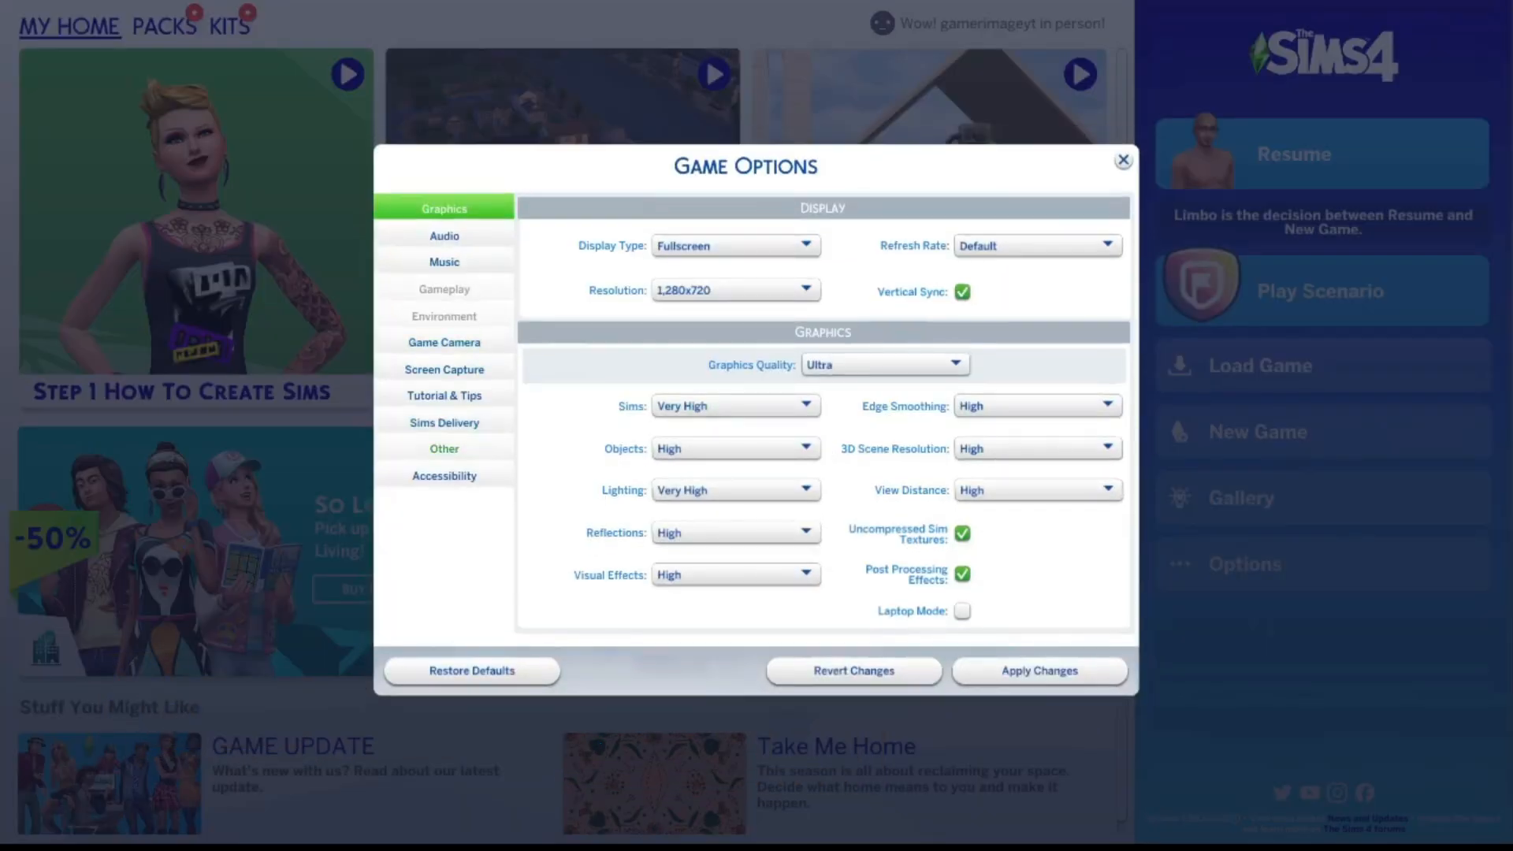
pyautogui.click(445, 448)
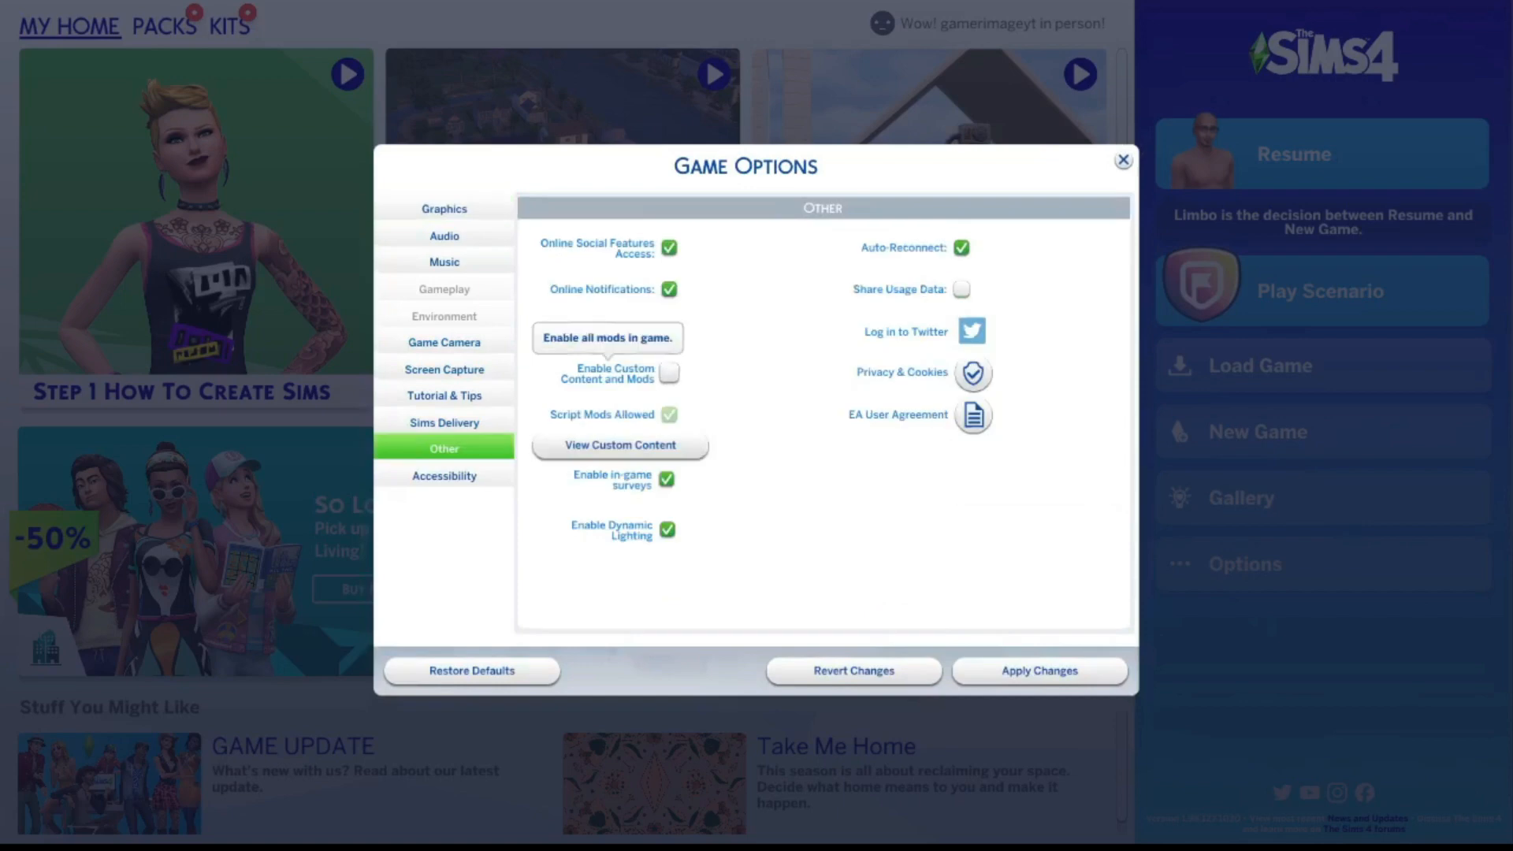
pyautogui.click(669, 372)
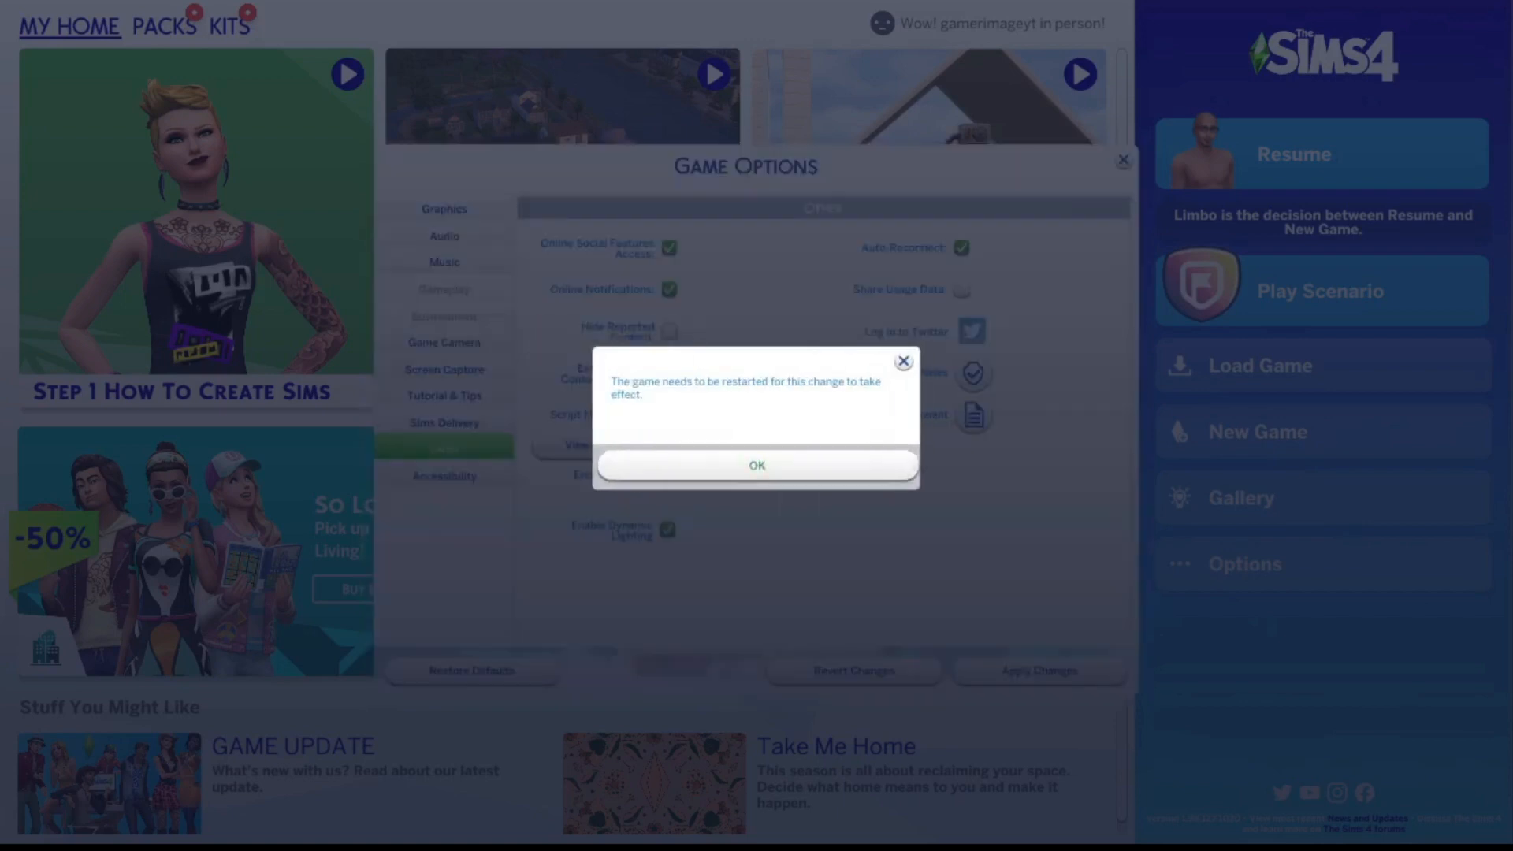
pyautogui.click(757, 464)
# Step: Check the custom content list, close it and apply the changed game options
pyautogui.click(623, 444)
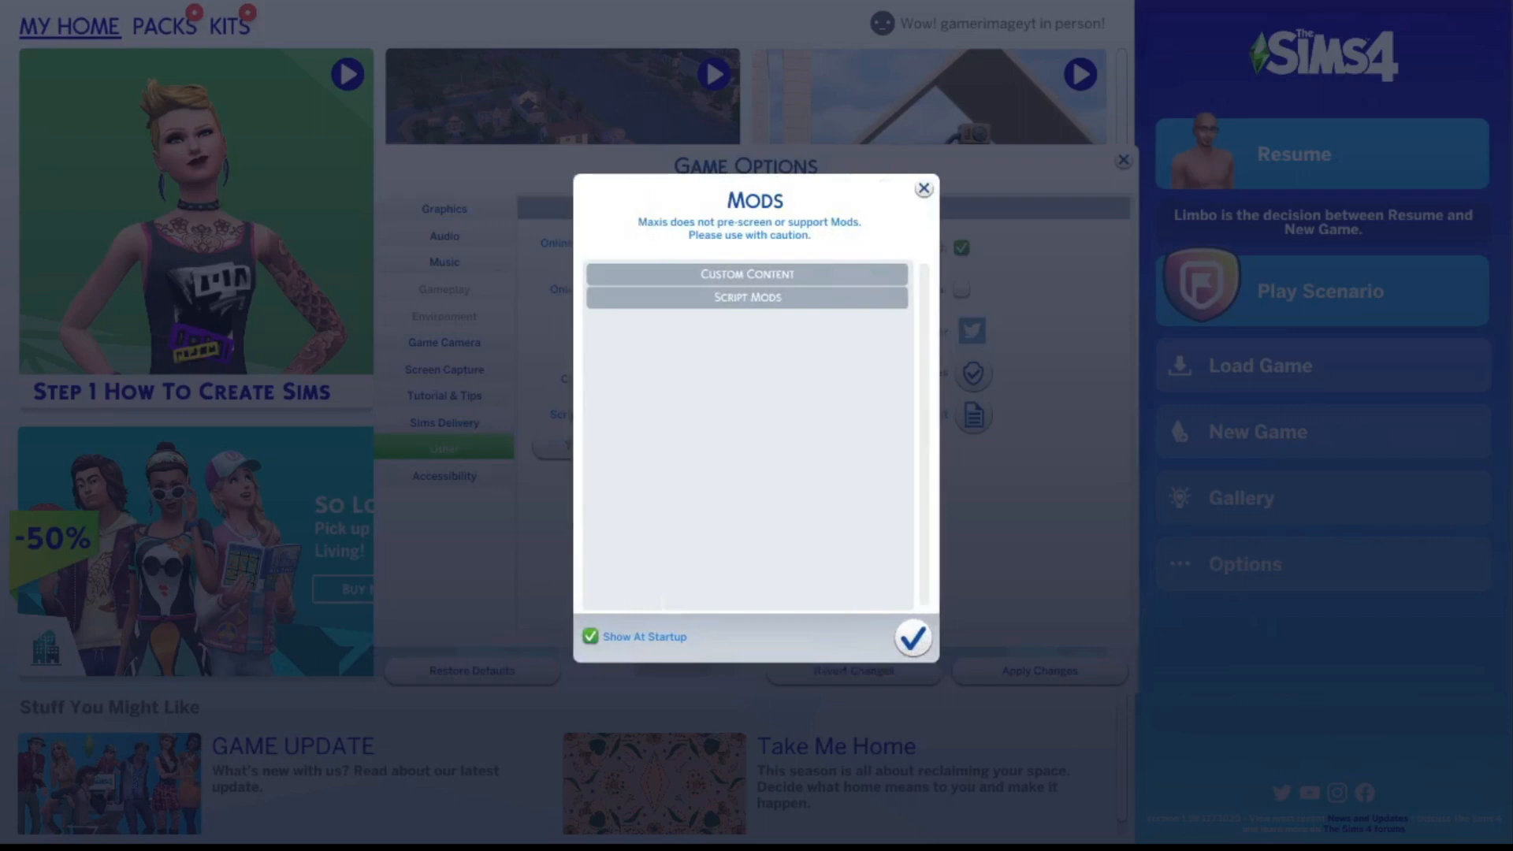
pyautogui.click(924, 187)
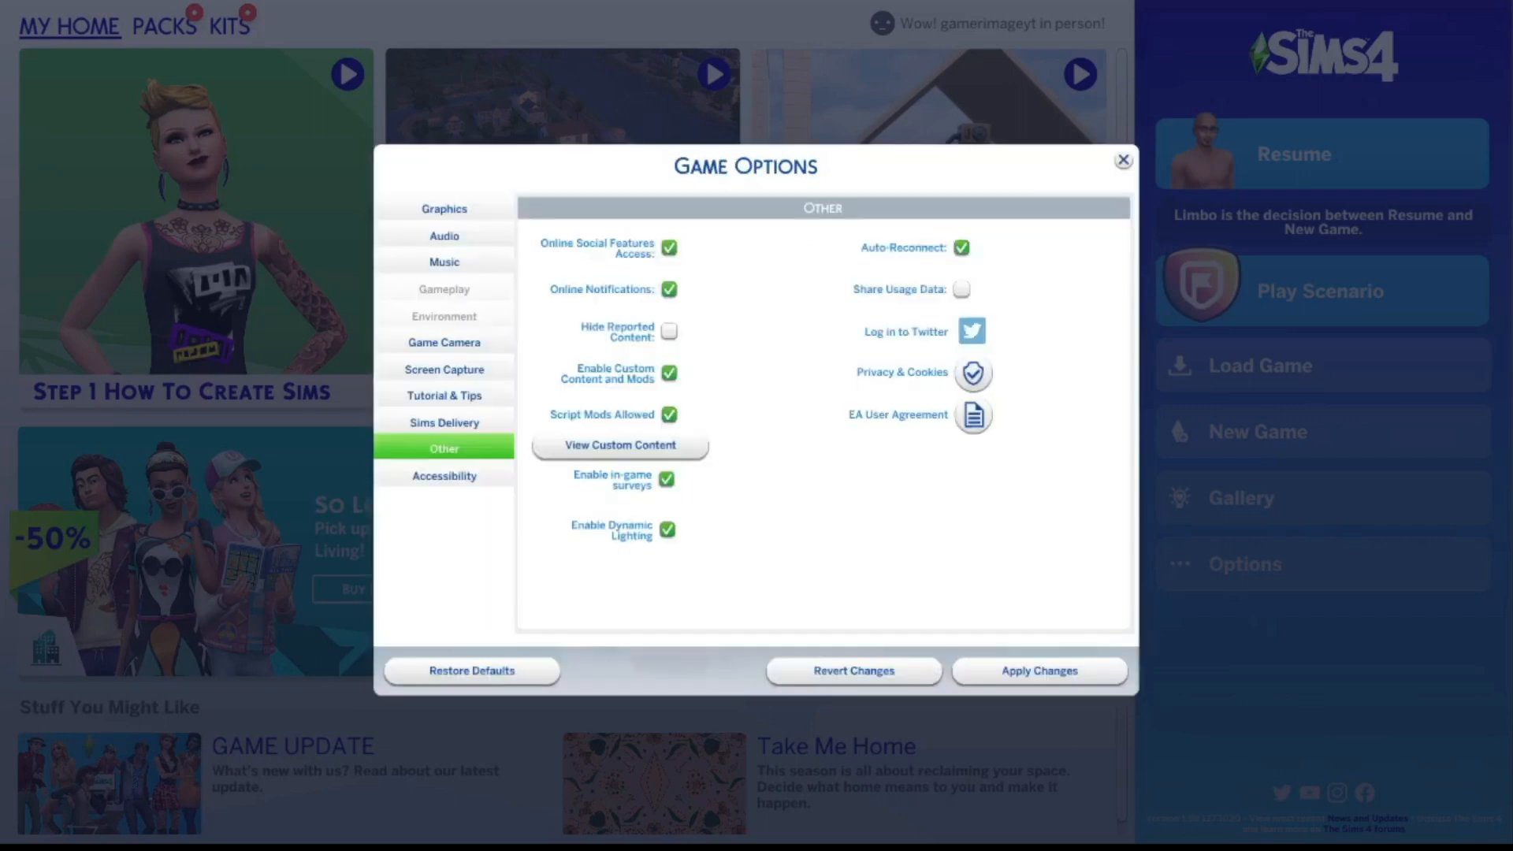
pyautogui.click(1039, 671)
pyautogui.click(757, 626)
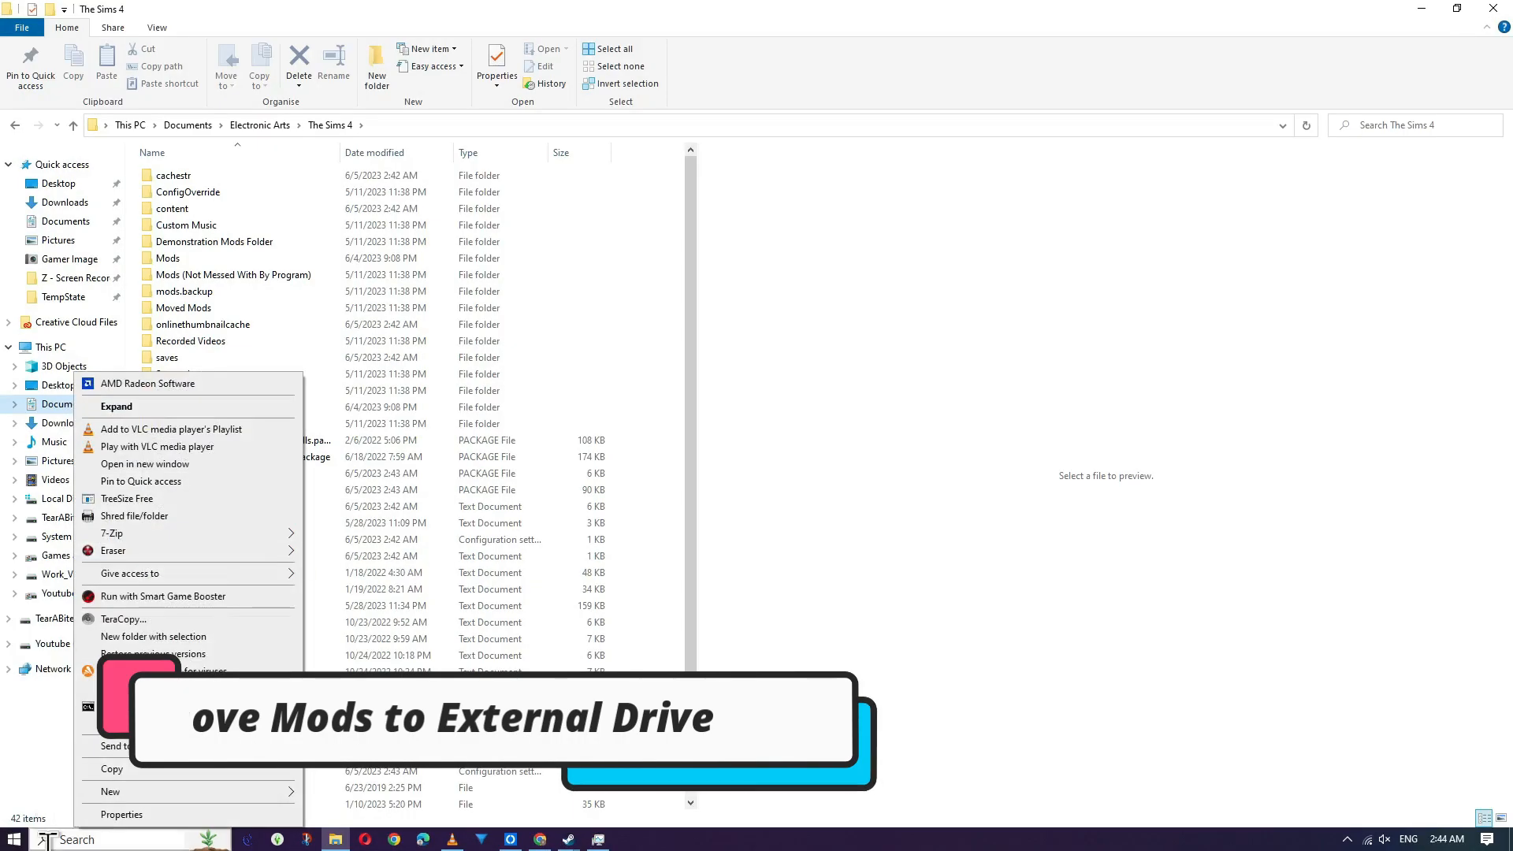
# Step: Try to relocate the Documents folder to the Youtube (Y:) drive through its location properties, then cancel without moving the files
pyautogui.click(120, 814)
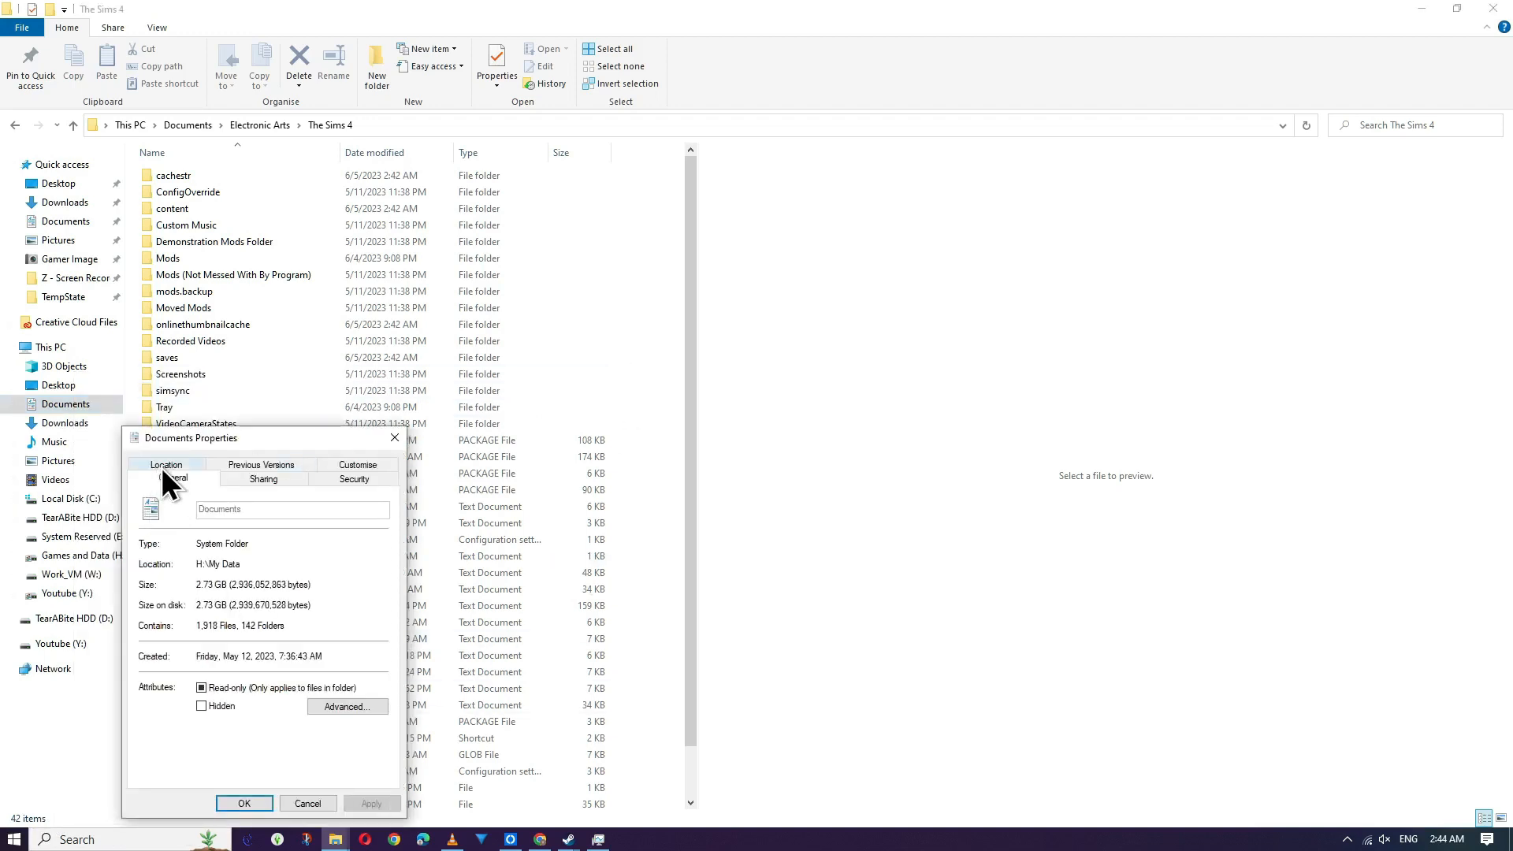
pyautogui.click(164, 465)
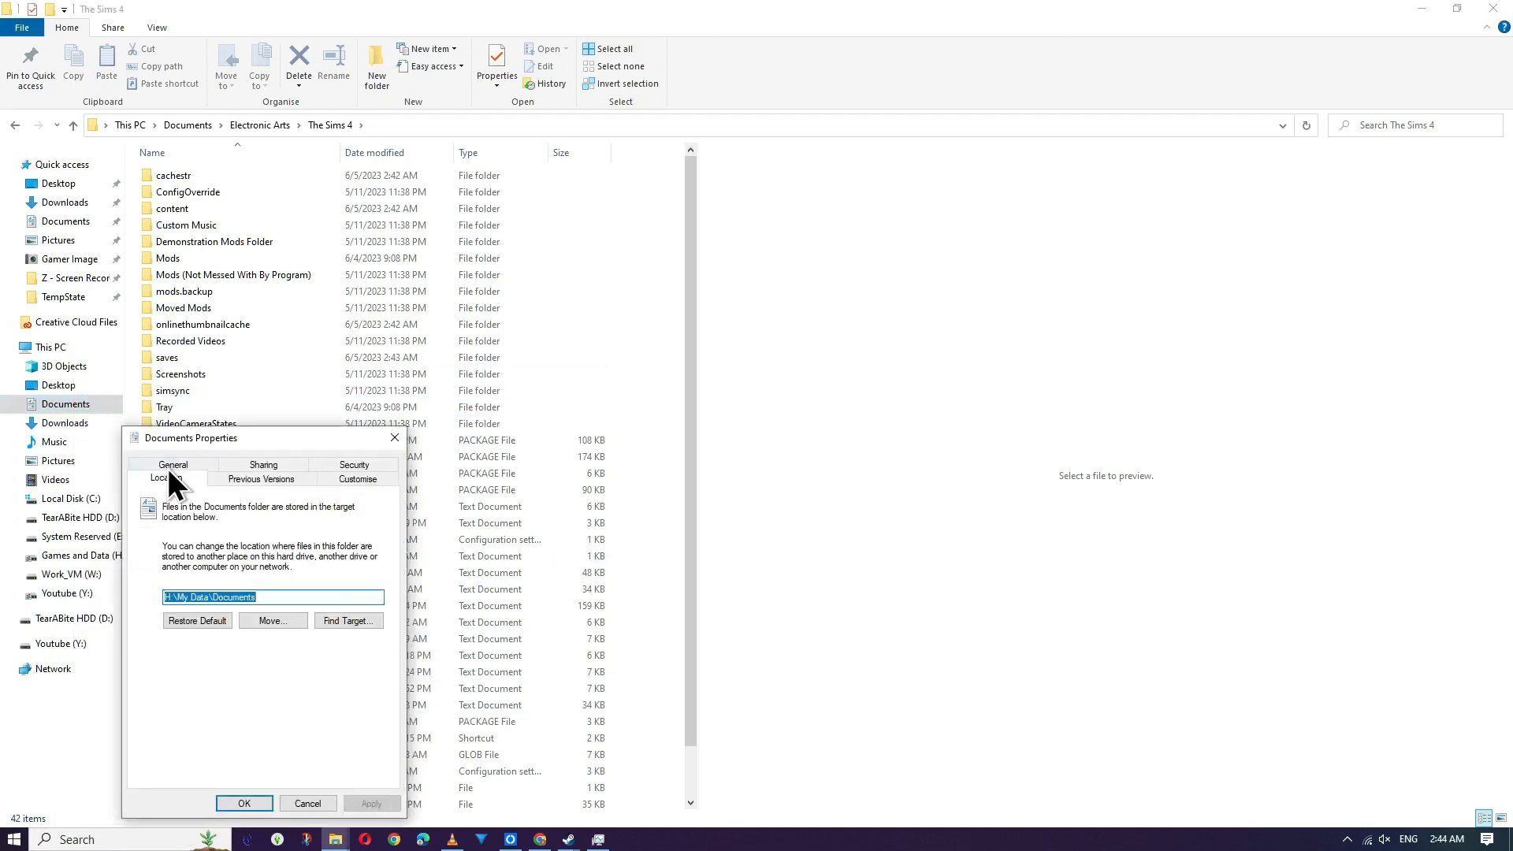
pyautogui.click(266, 621)
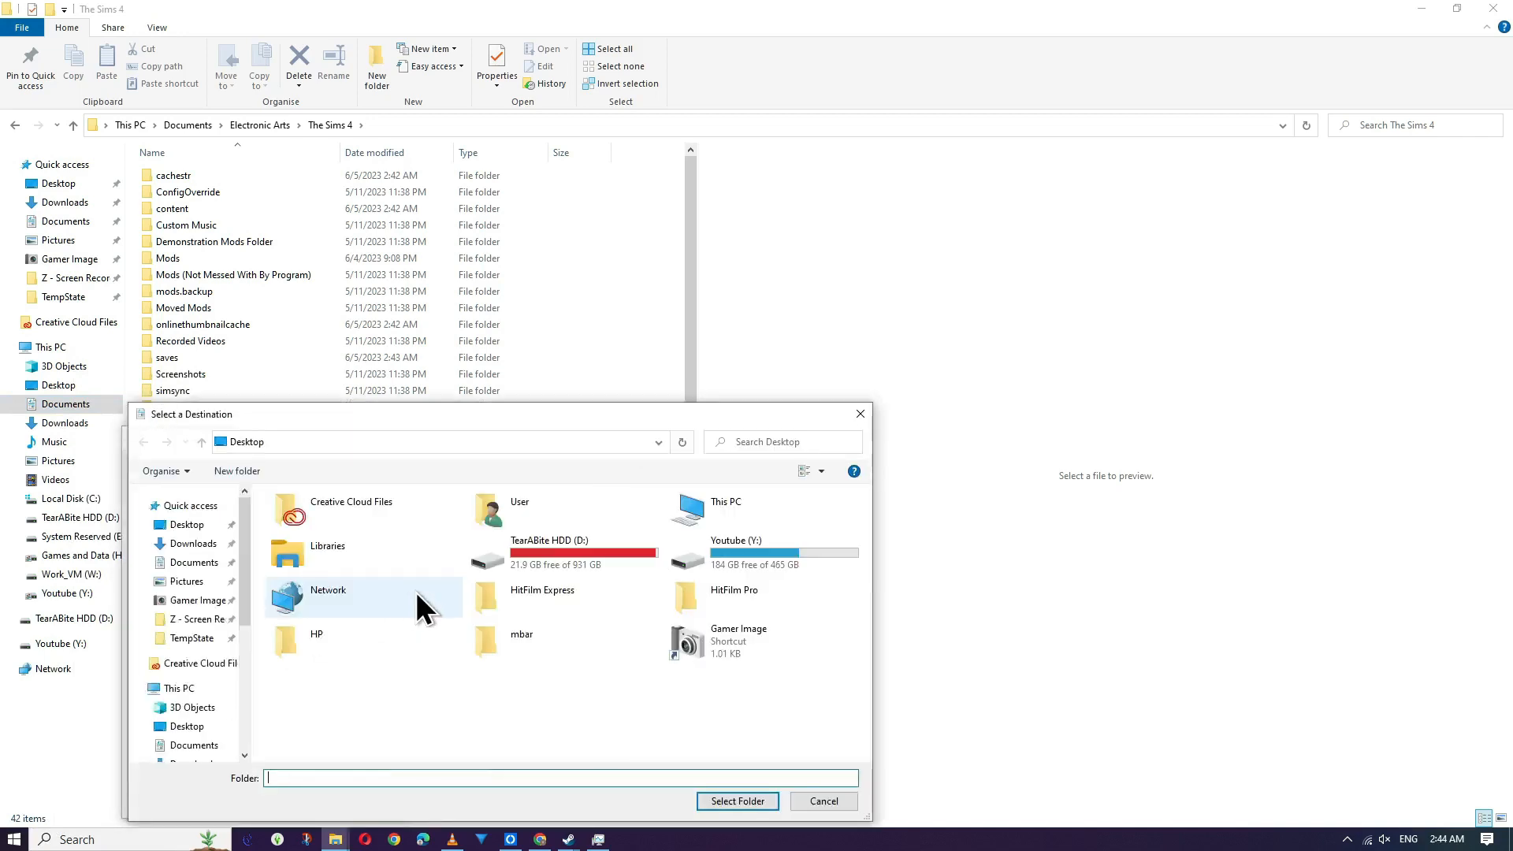
pyautogui.doubleClick(736, 547)
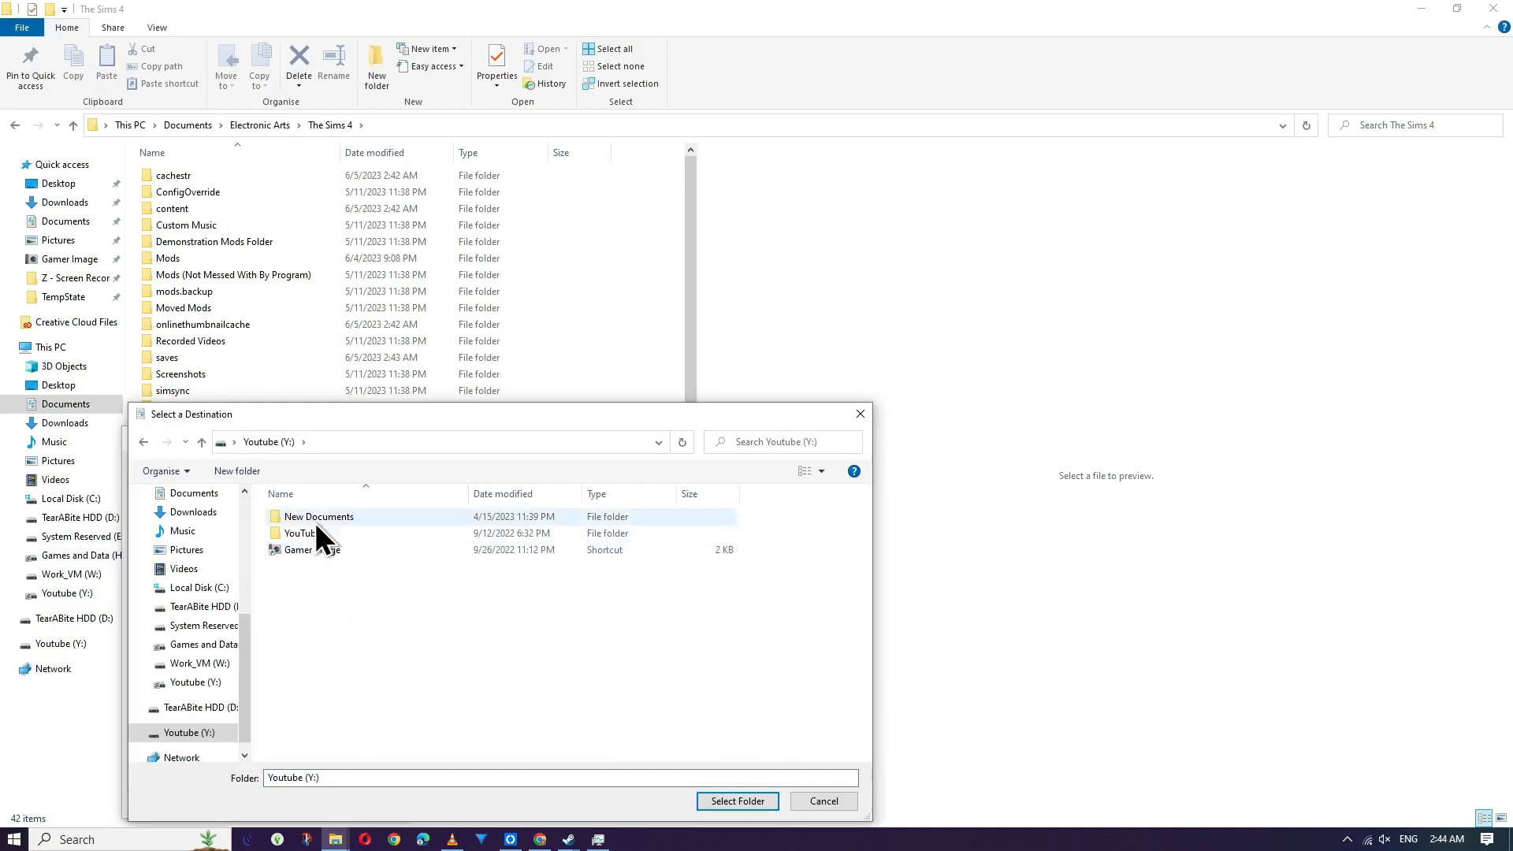
pyautogui.click(734, 804)
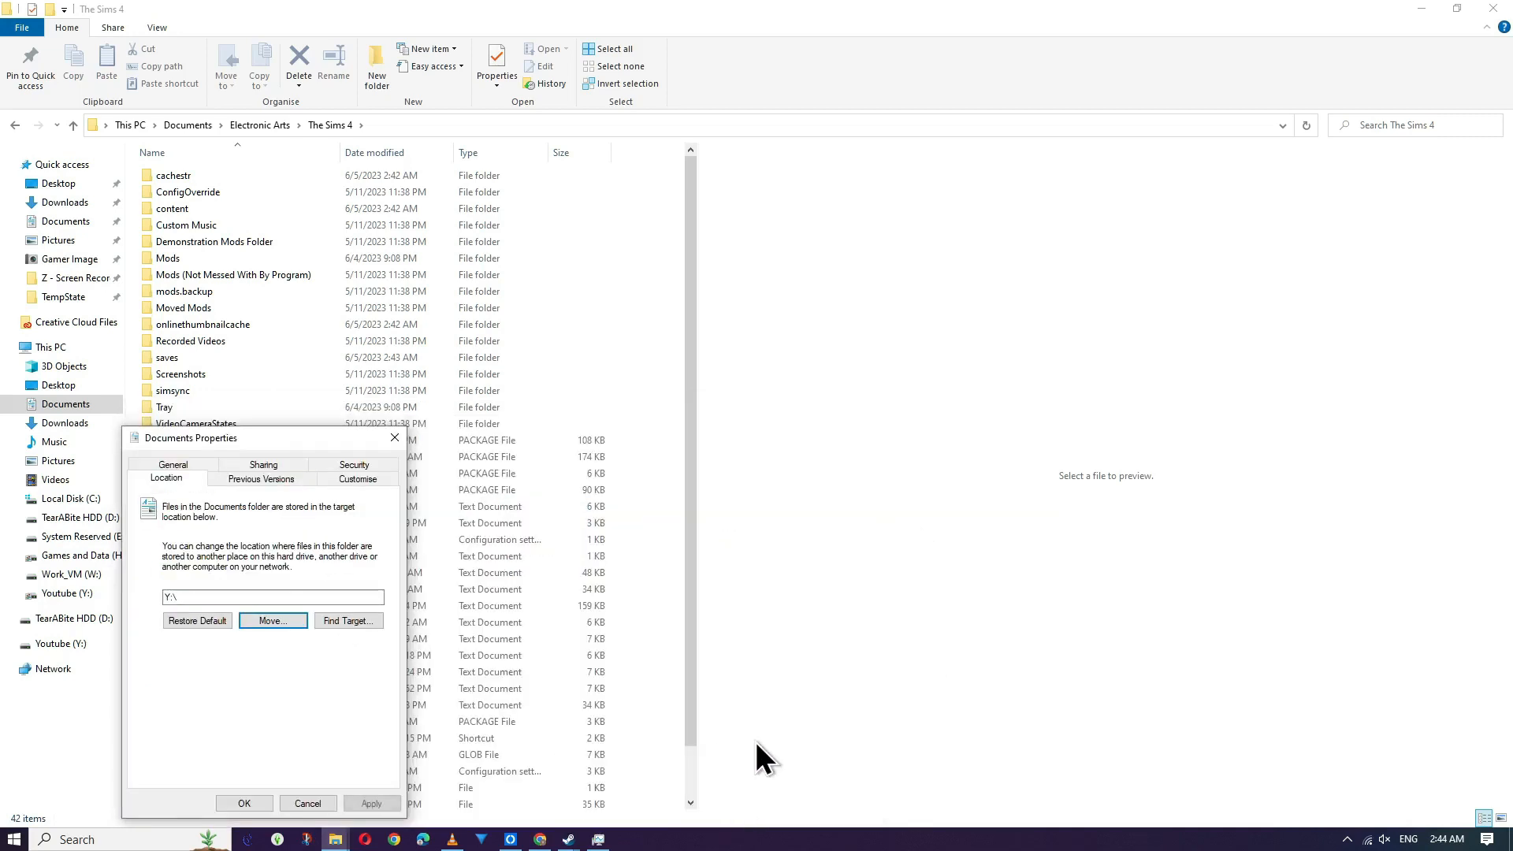
pyautogui.click(367, 804)
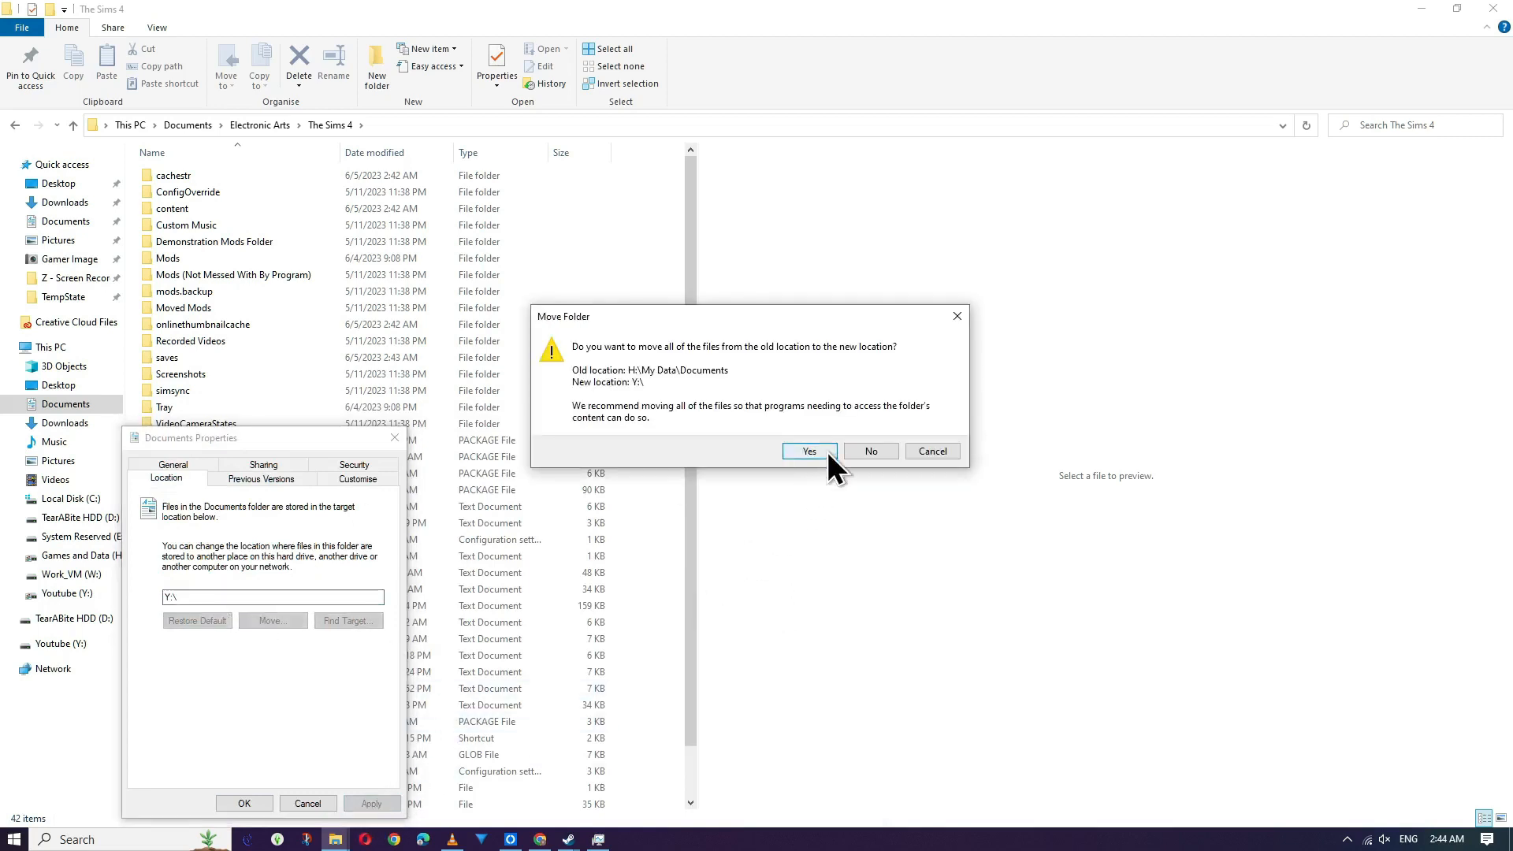
pyautogui.click(933, 451)
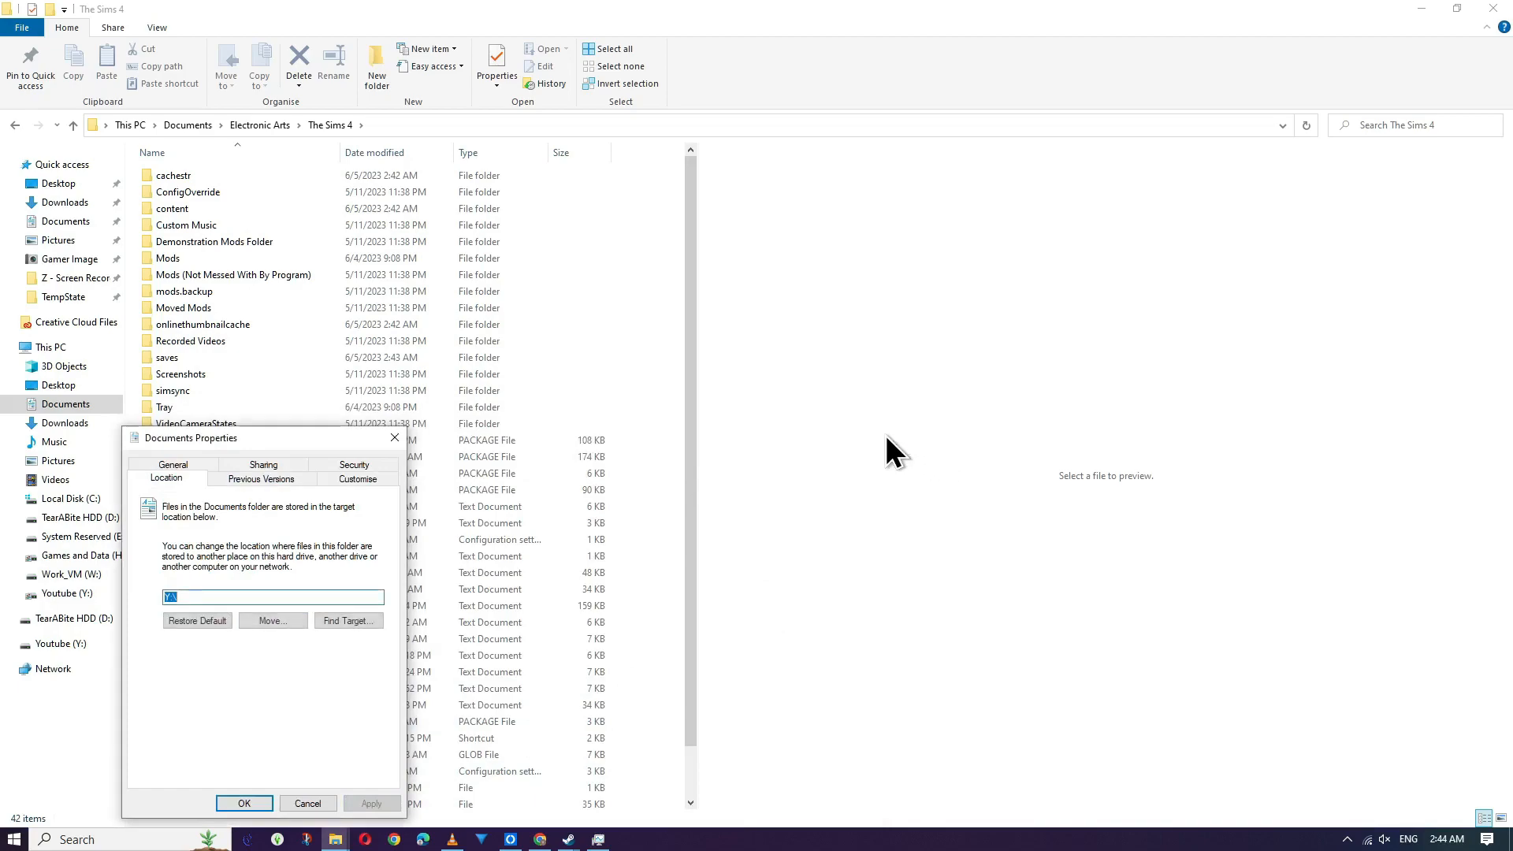
pyautogui.click(307, 804)
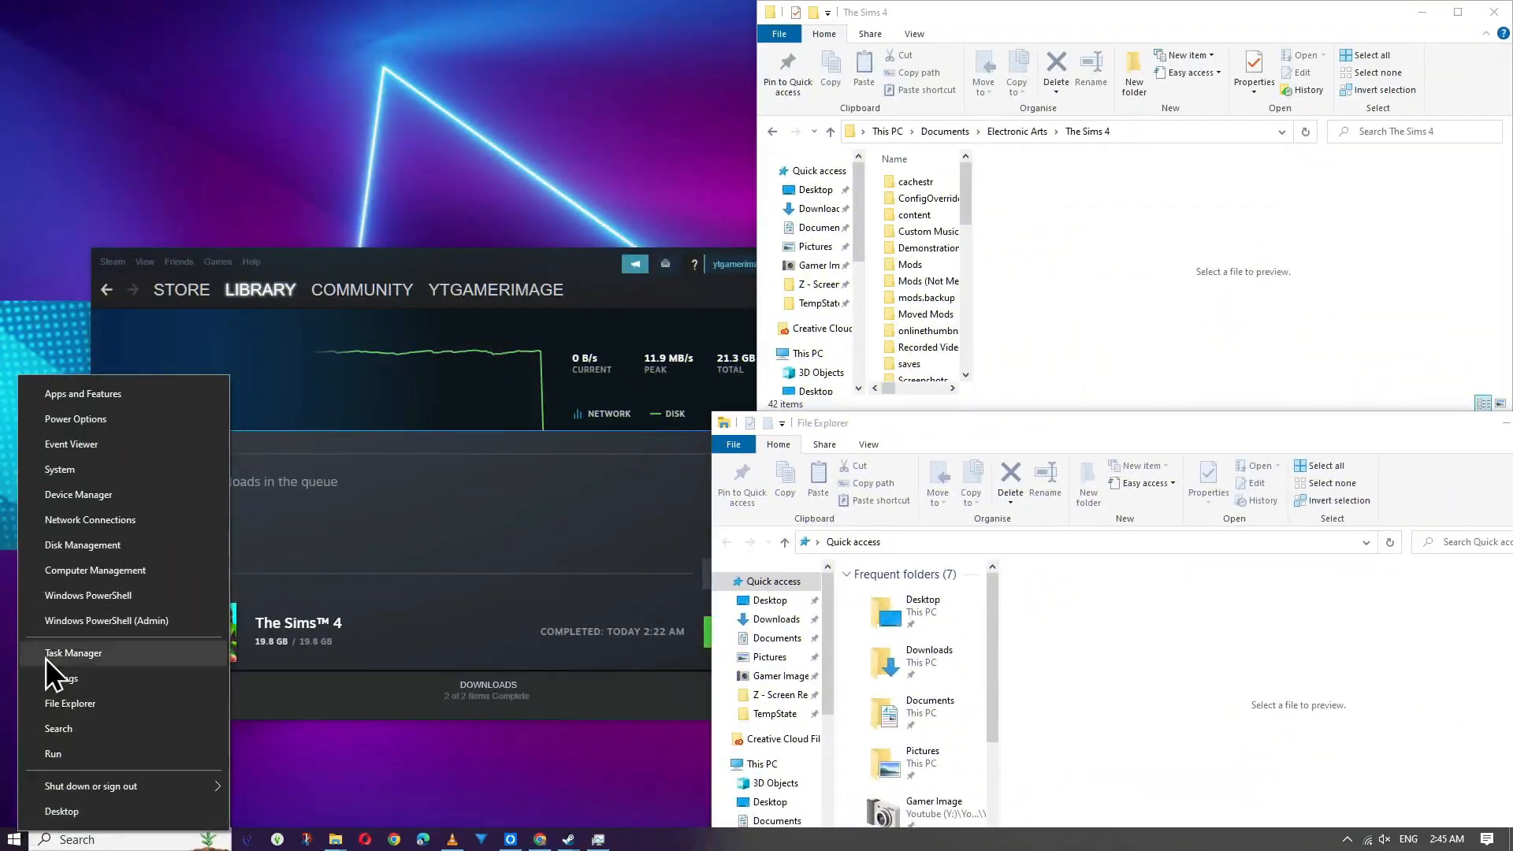
# Step: Open Windows PowerShell as administrator and tile it beside The Sims 4 folder and a second File Explorer window
pyautogui.click(73, 619)
pyautogui.moveTo(489, 153); pyautogui.dragTo(7, 263)
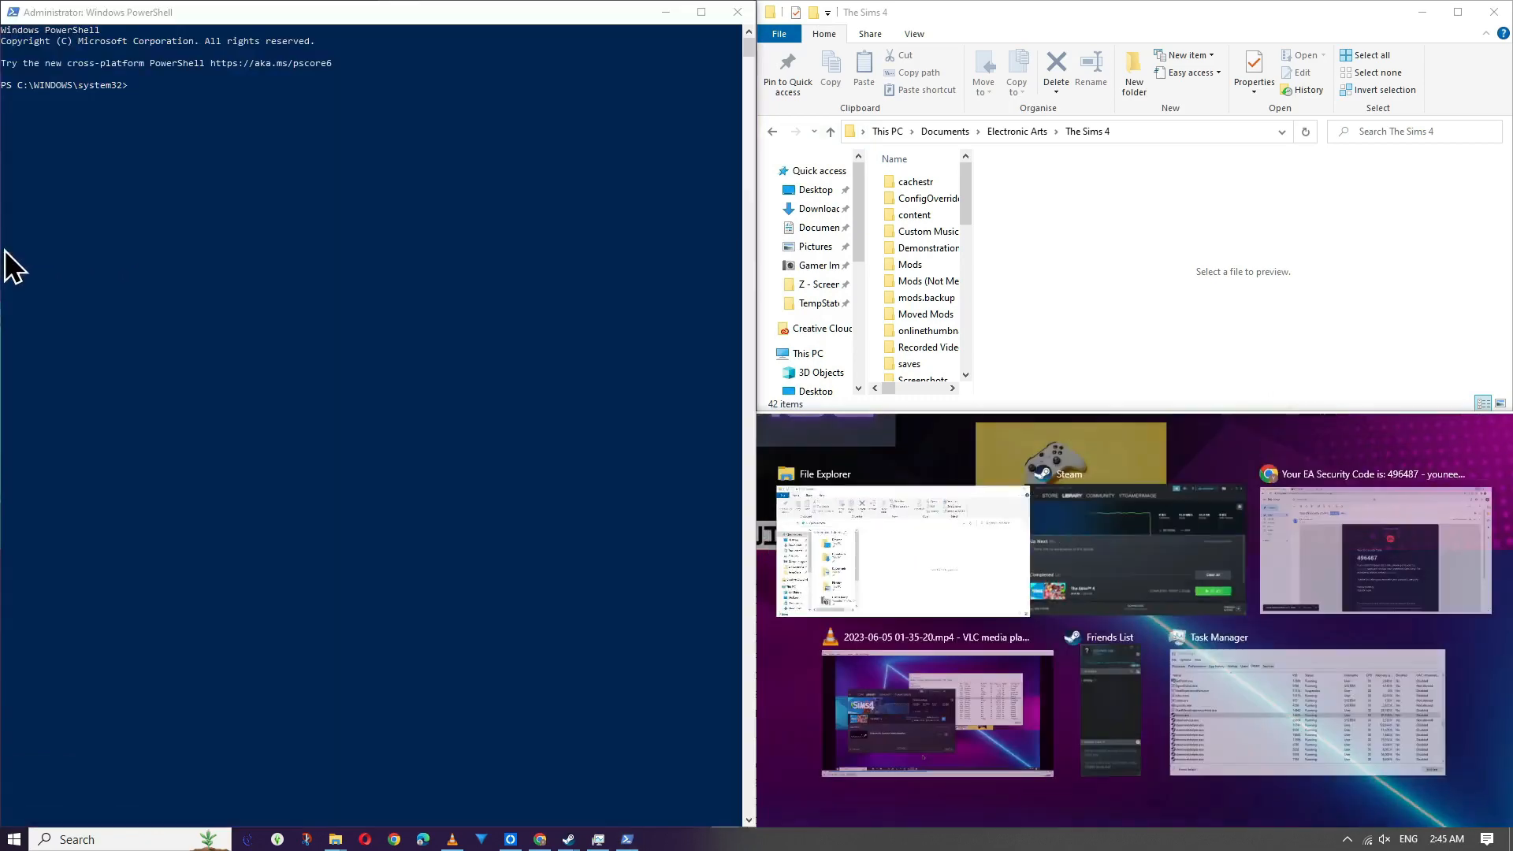
pyautogui.click(924, 522)
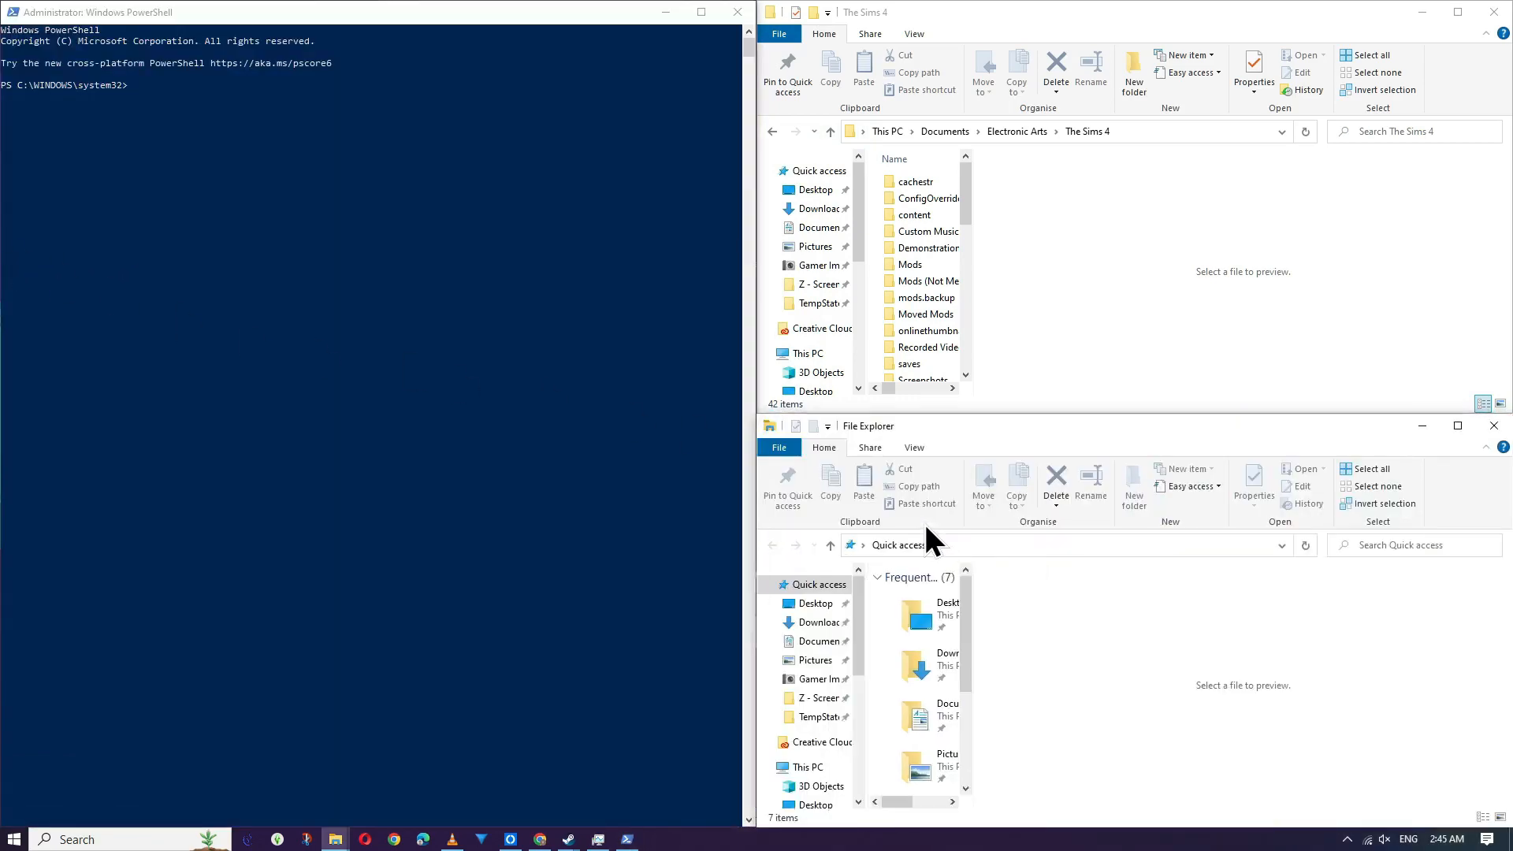
pyautogui.moveTo(974, 681); pyautogui.dragTo(1189, 682)
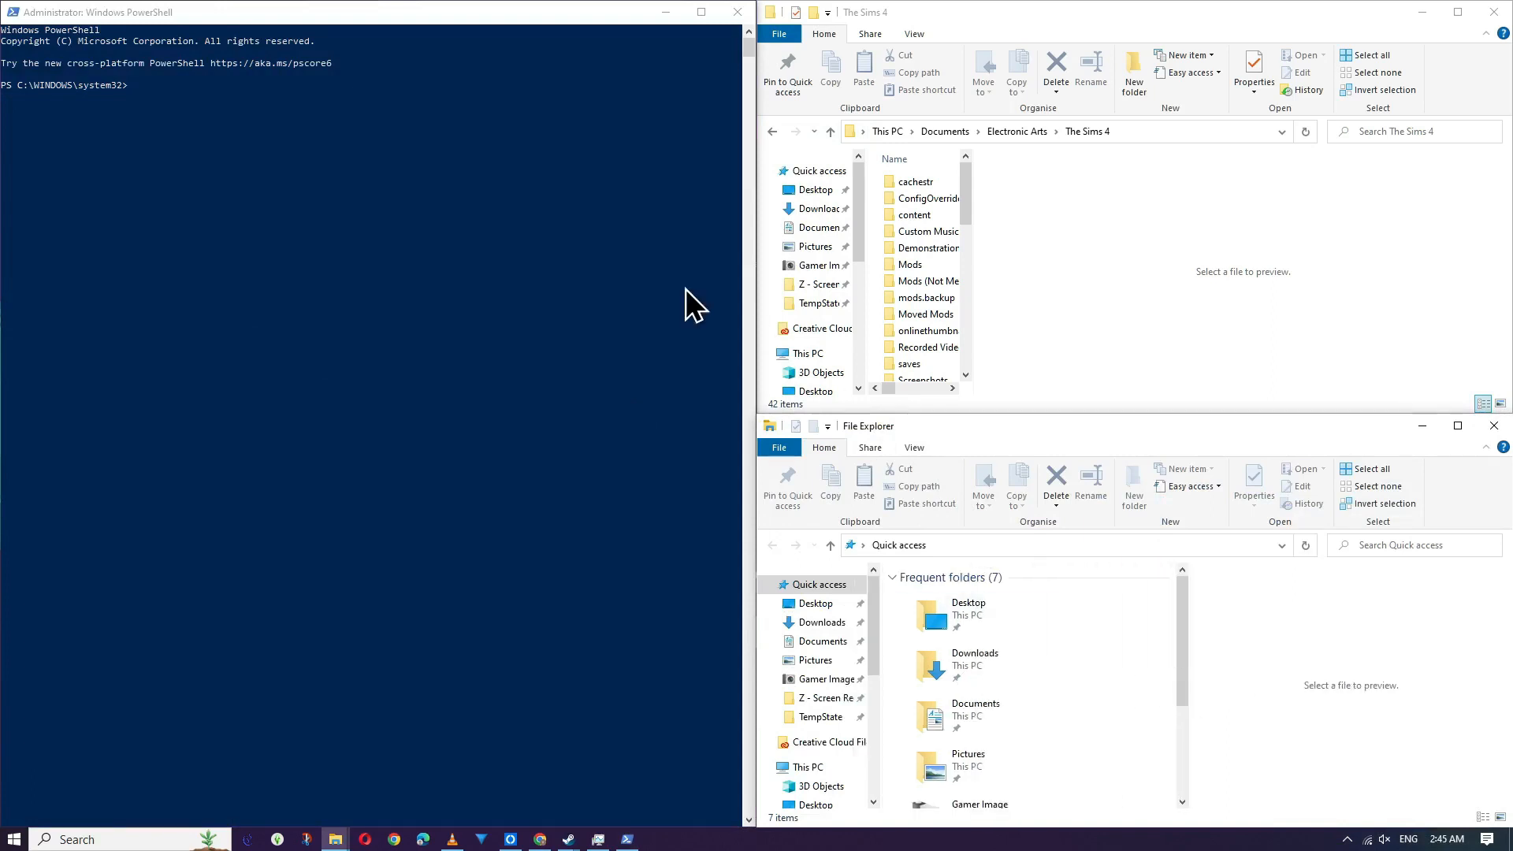
# Step: Start the command interpreter inside PowerShell with cmd
pyautogui.click(207, 116)
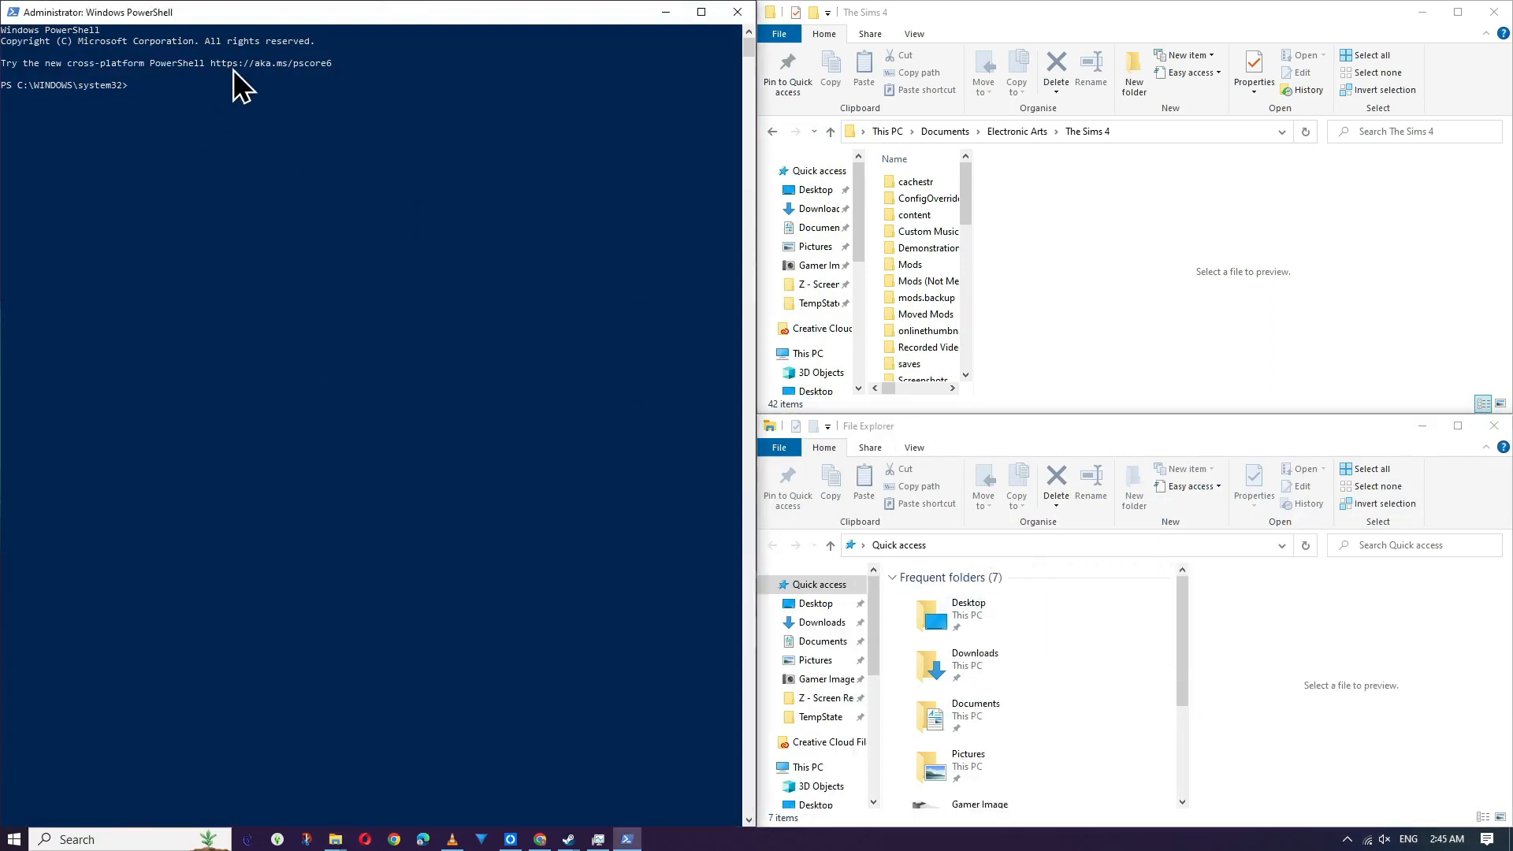
pyautogui.write('cmd')
pyautogui.press('Return')
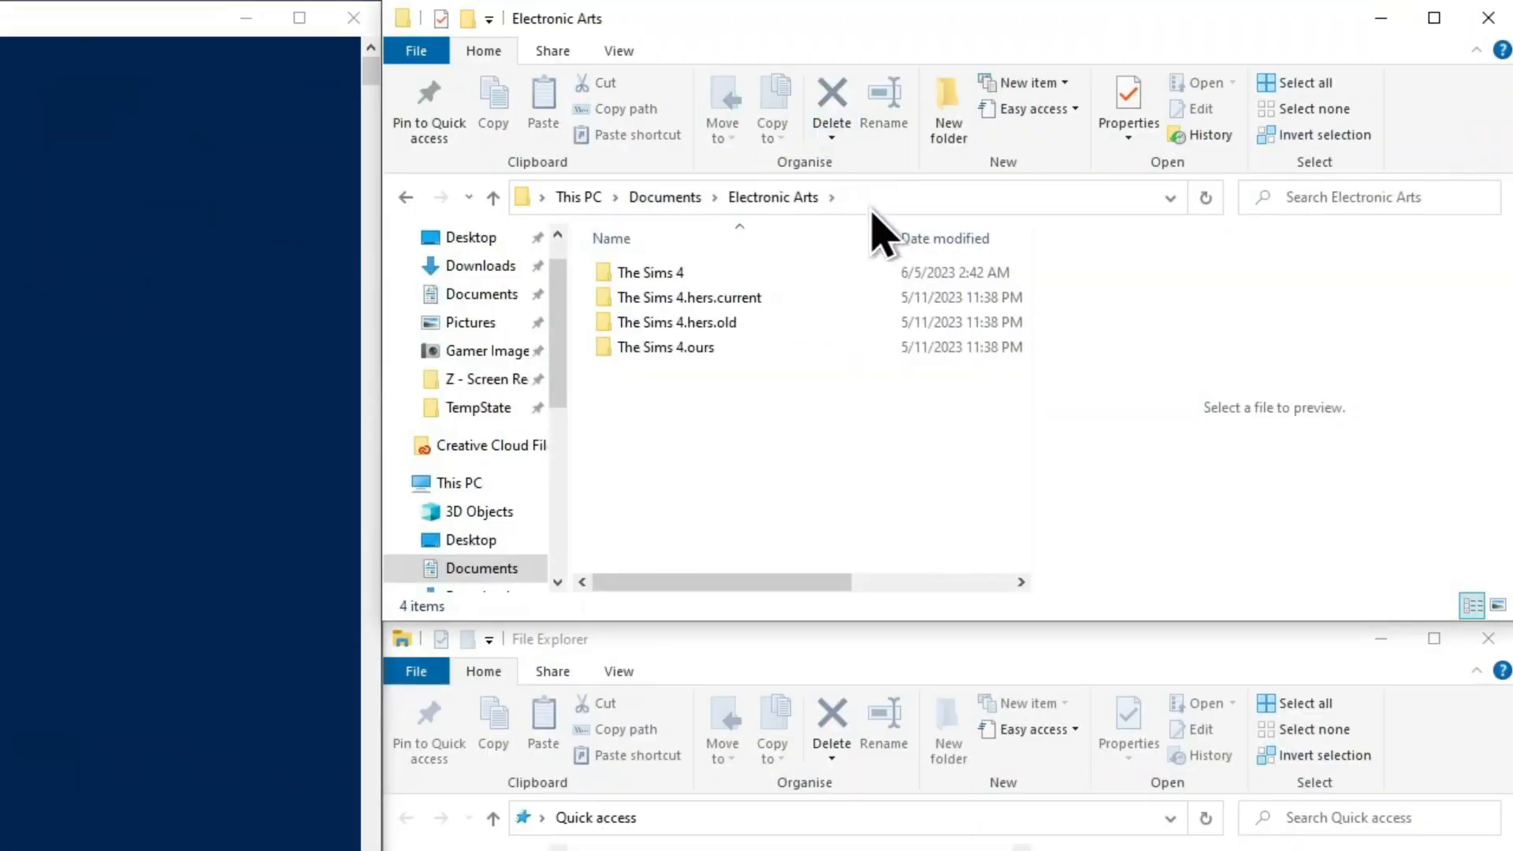
# Step: Copy the path of the Electronic Arts folder and enter mklink /d "H:\My Data\Documents\Electronic Arts" at the prompt without running it
pyautogui.click(870, 198)
pyautogui.hotkey('ctrl', 'c')
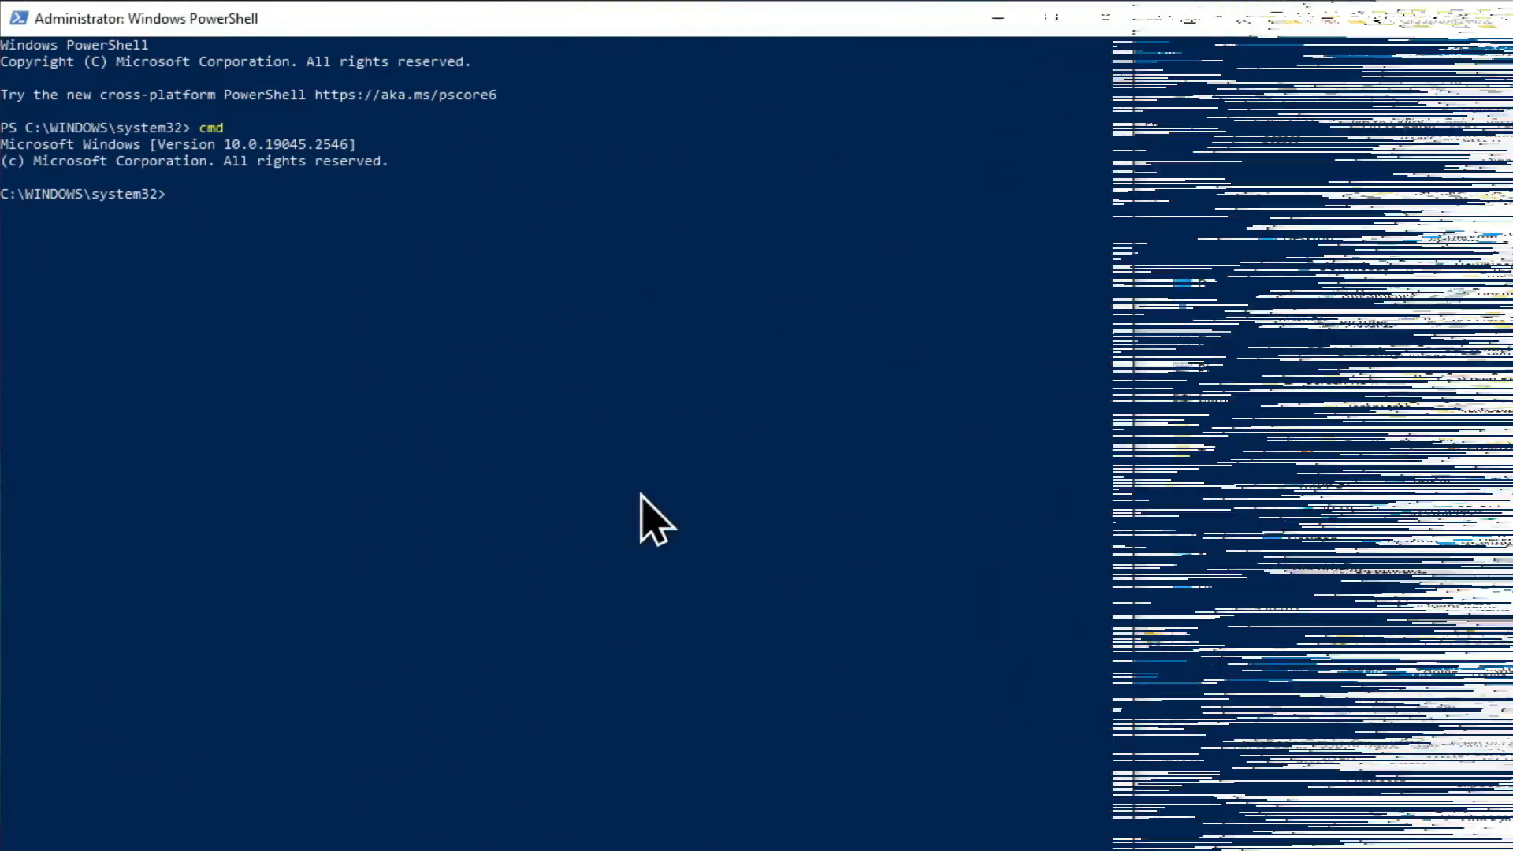
pyautogui.write('mklink /d')
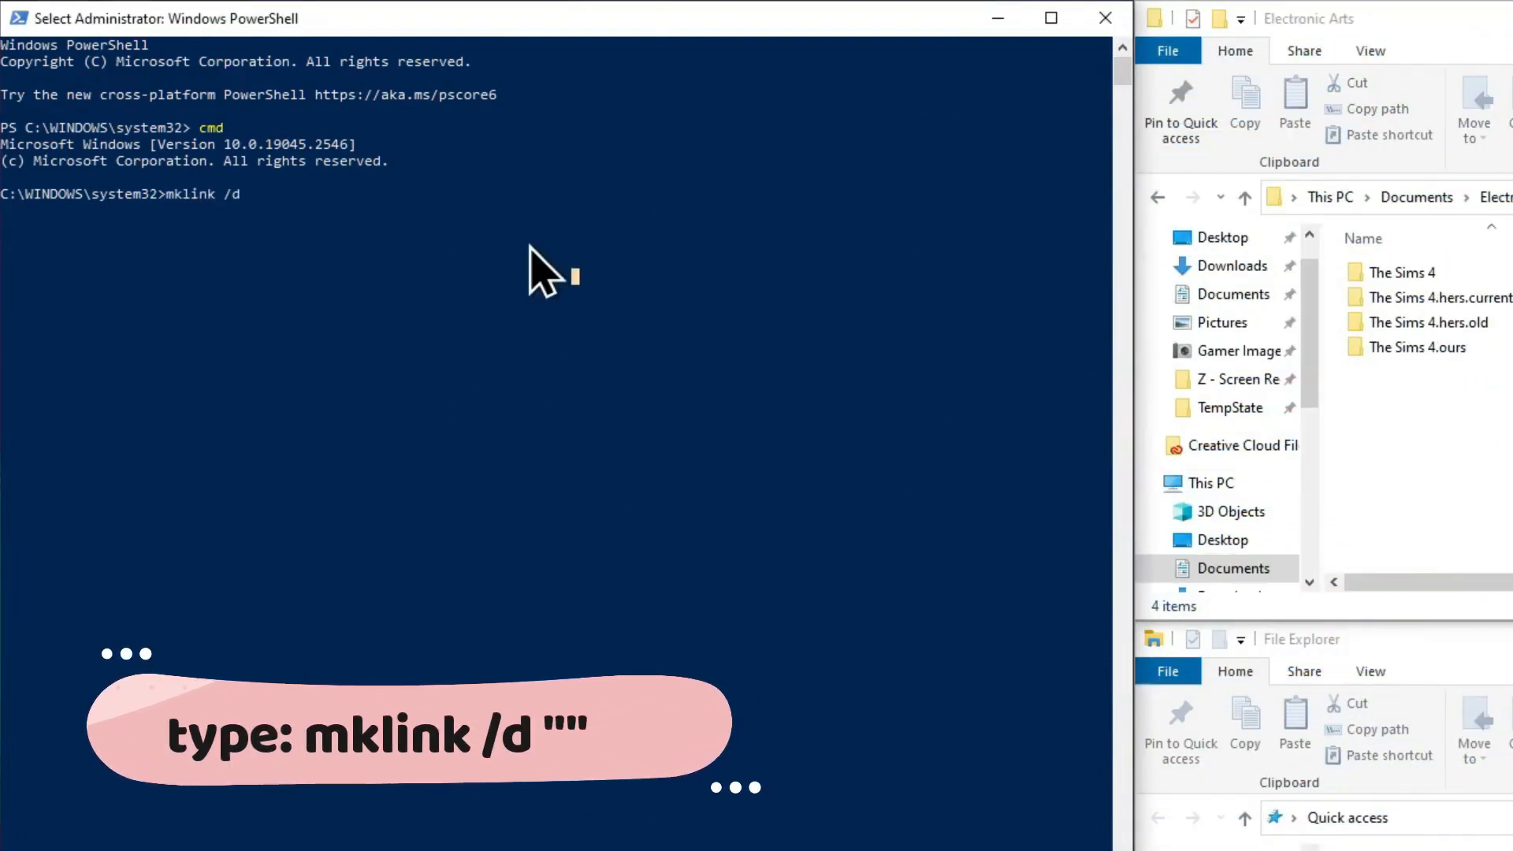
pyautogui.write('""')
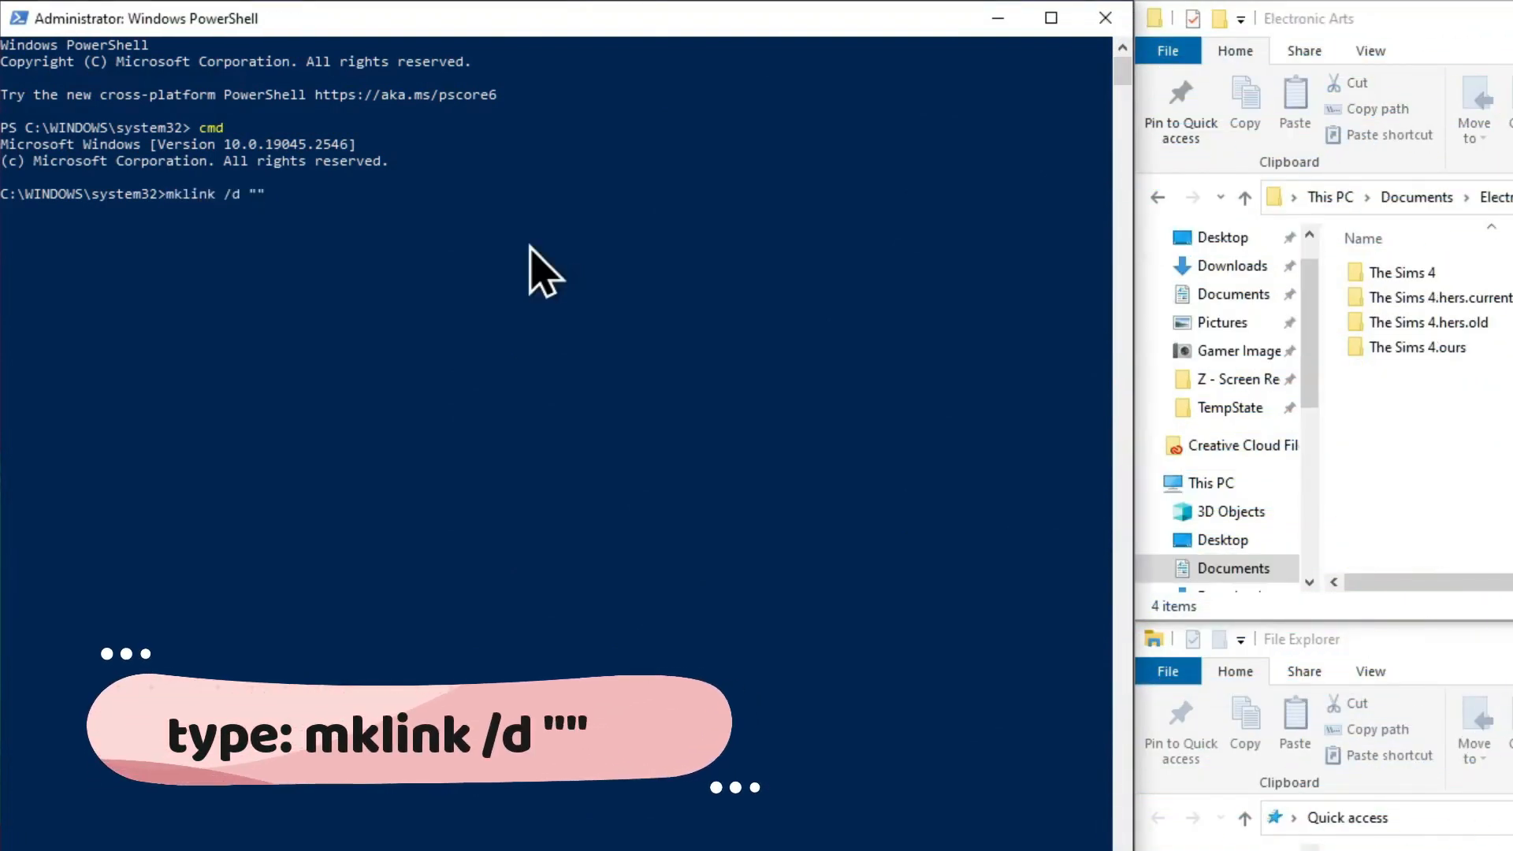
pyautogui.press('Left')
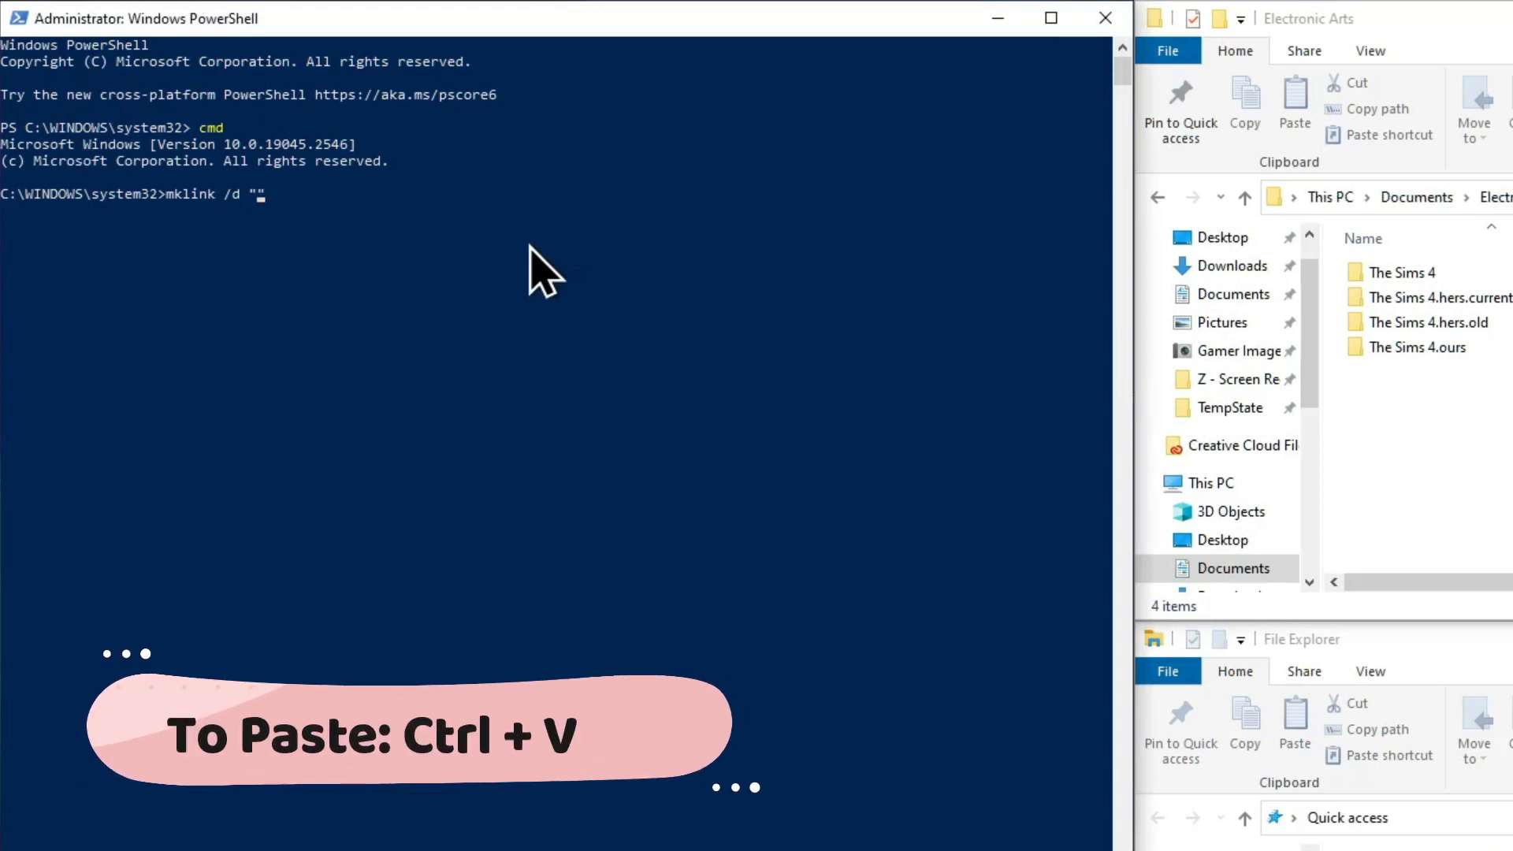
pyautogui.hotkey('ctrl', 'v')
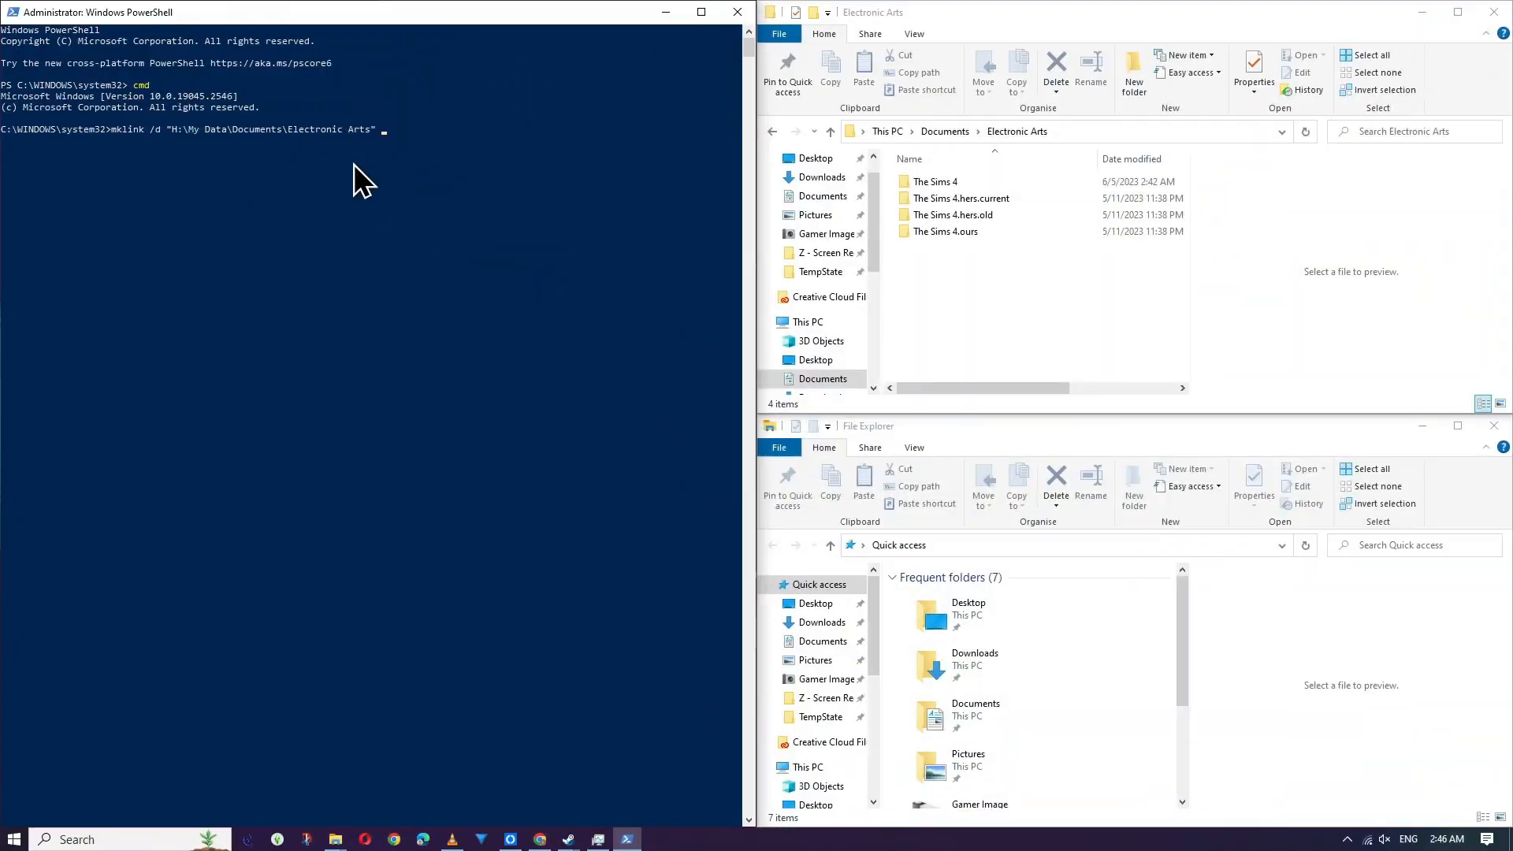
# Step: Move the Electronic Arts folder from Documents to the root of the Youtube (Y:) drive, using Explorer for the transfer
pyautogui.click(948, 133)
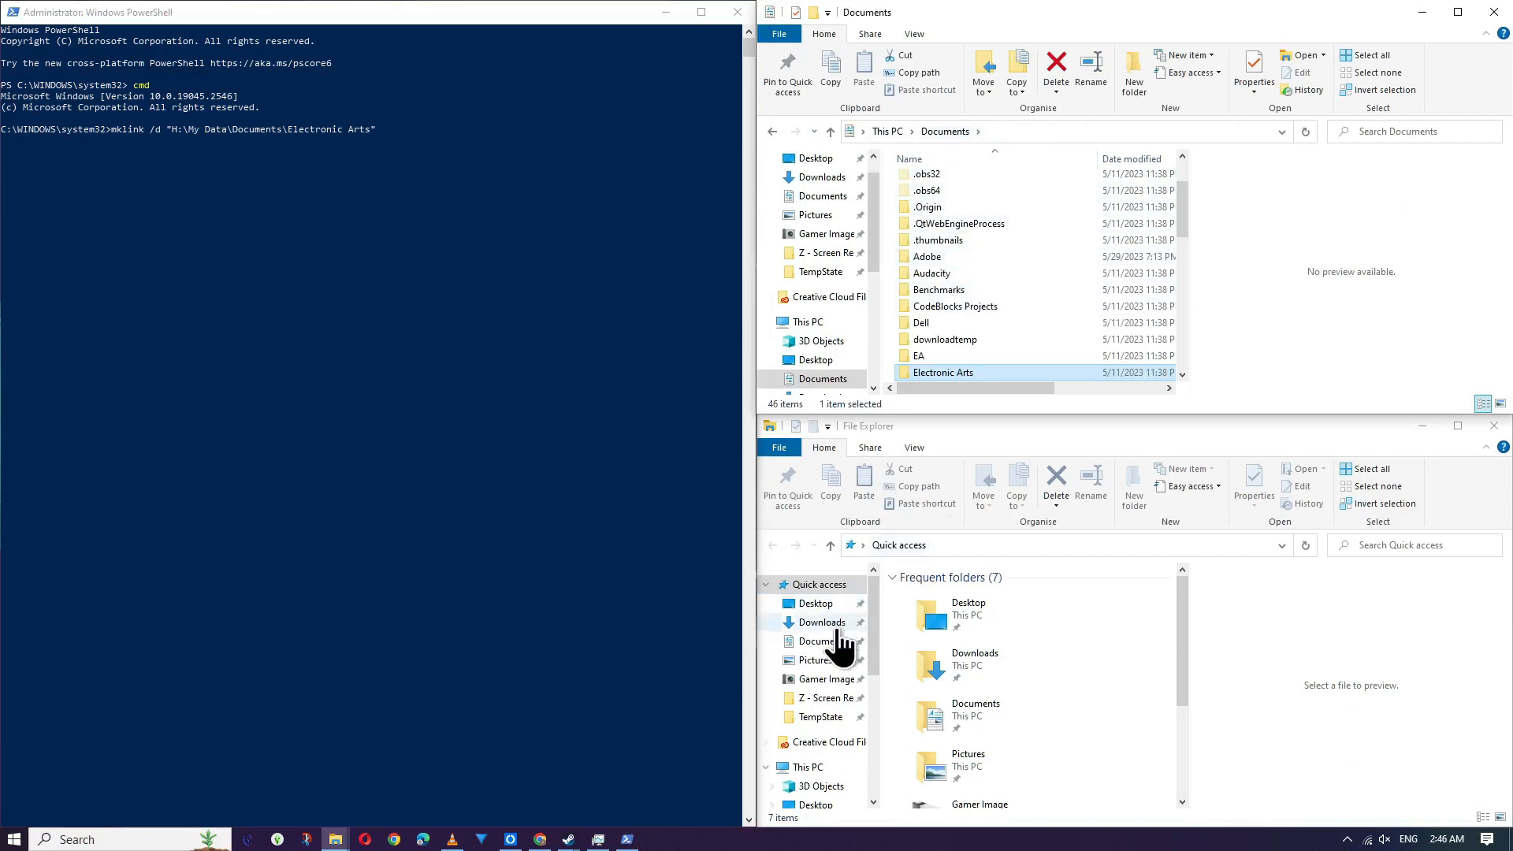
pyautogui.scroll(-5, 832, 654)
pyautogui.scroll(-2, 837, 671)
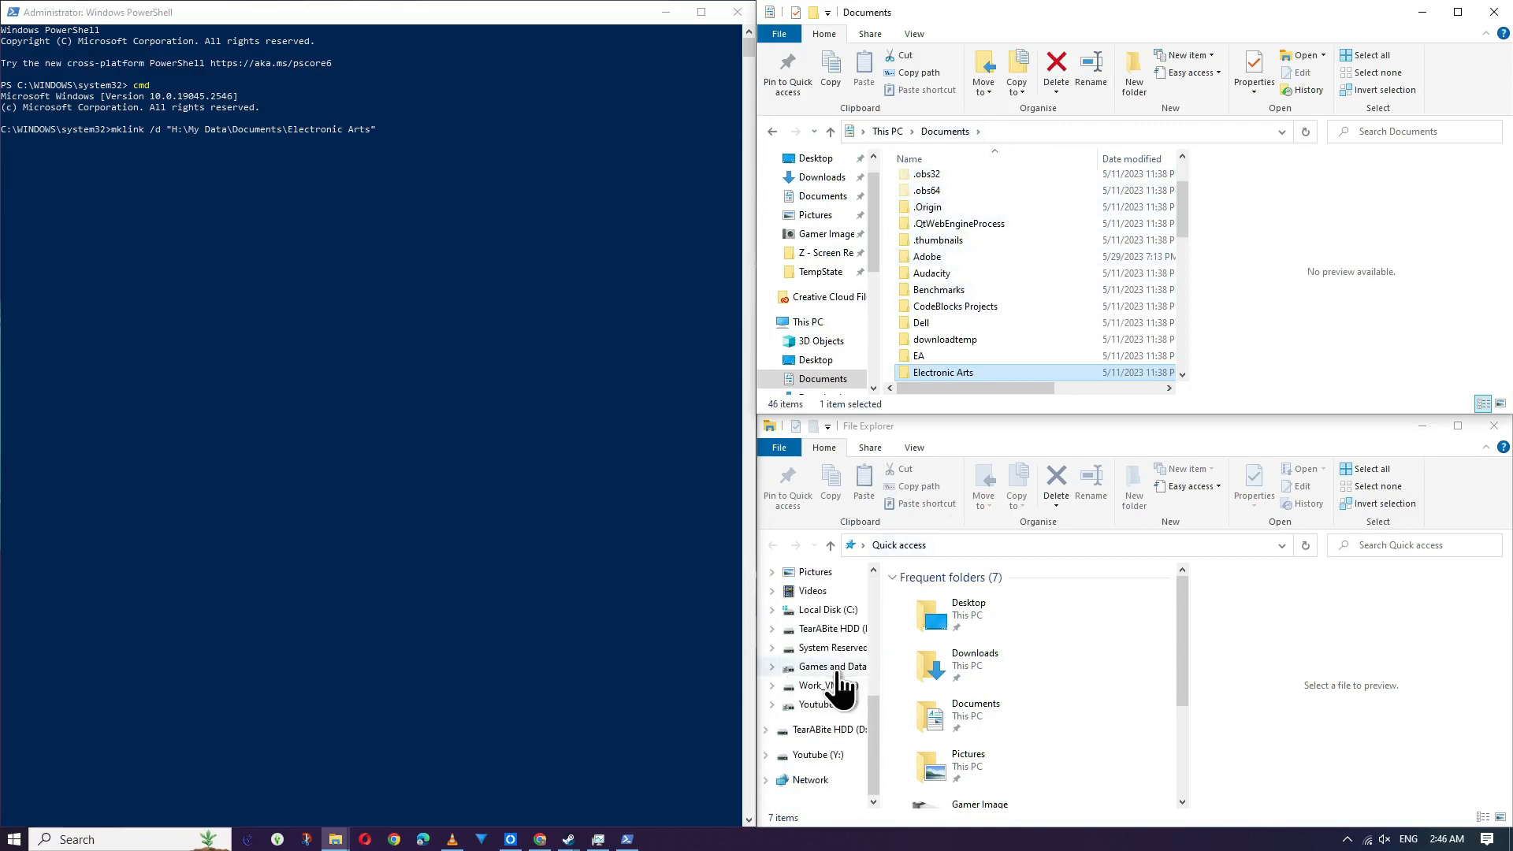
pyautogui.click(824, 707)
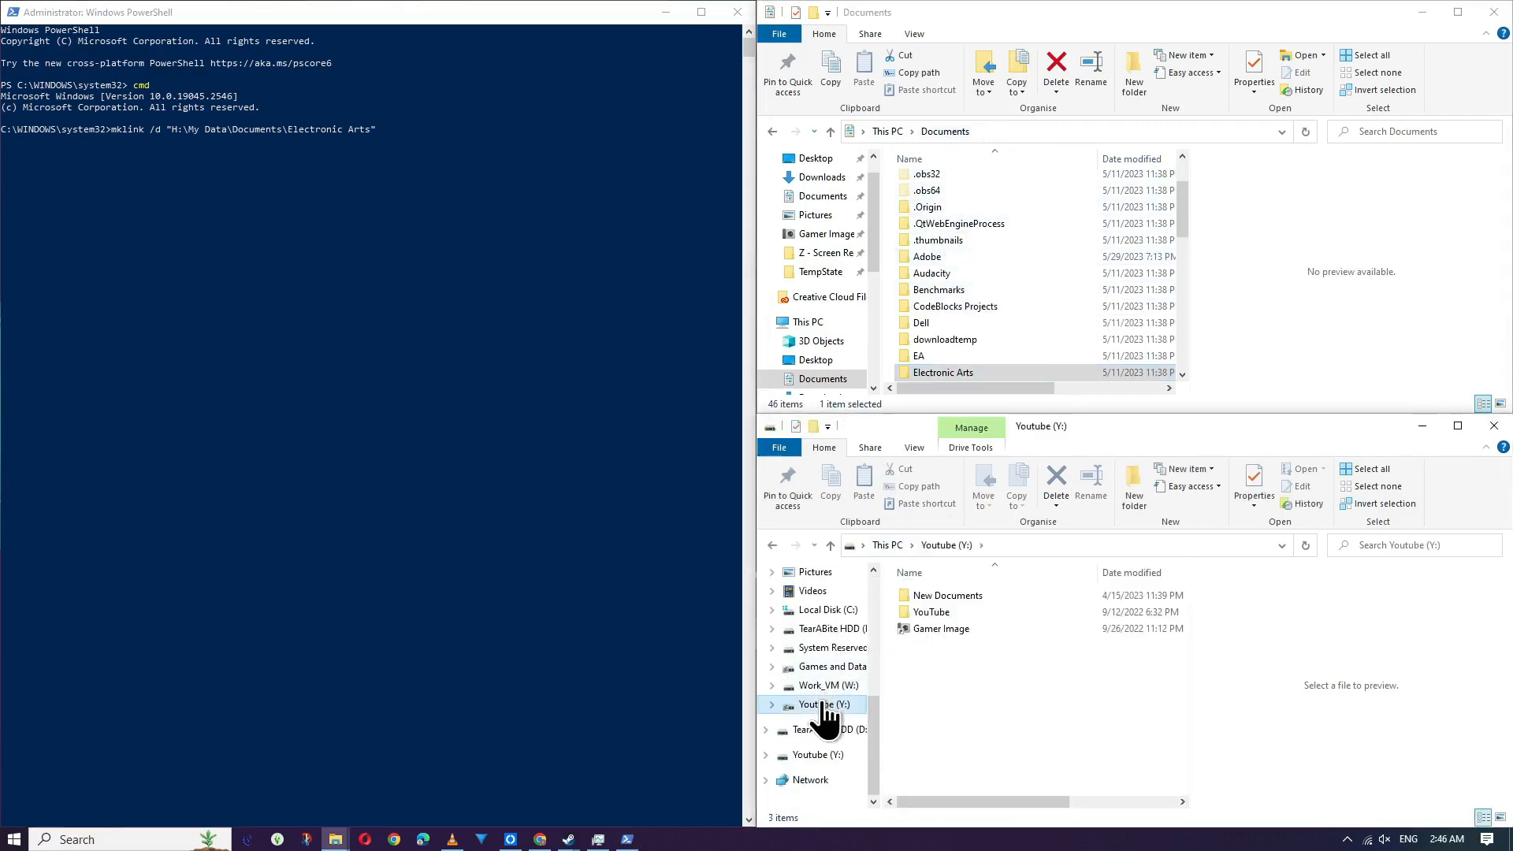
pyautogui.rightClick(960, 375)
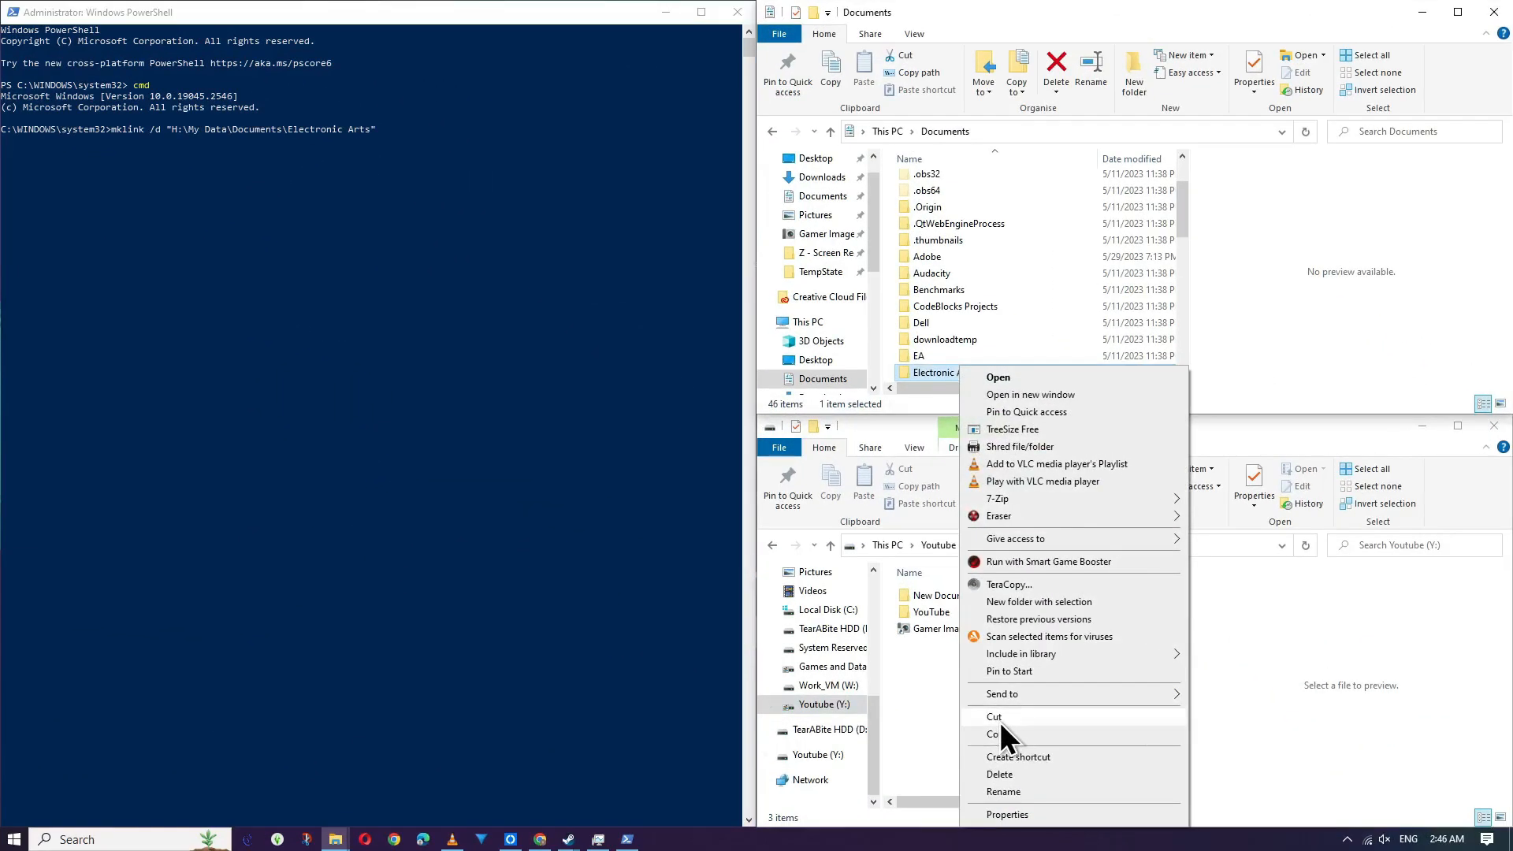
pyautogui.click(1000, 722)
pyautogui.rightClick(974, 699)
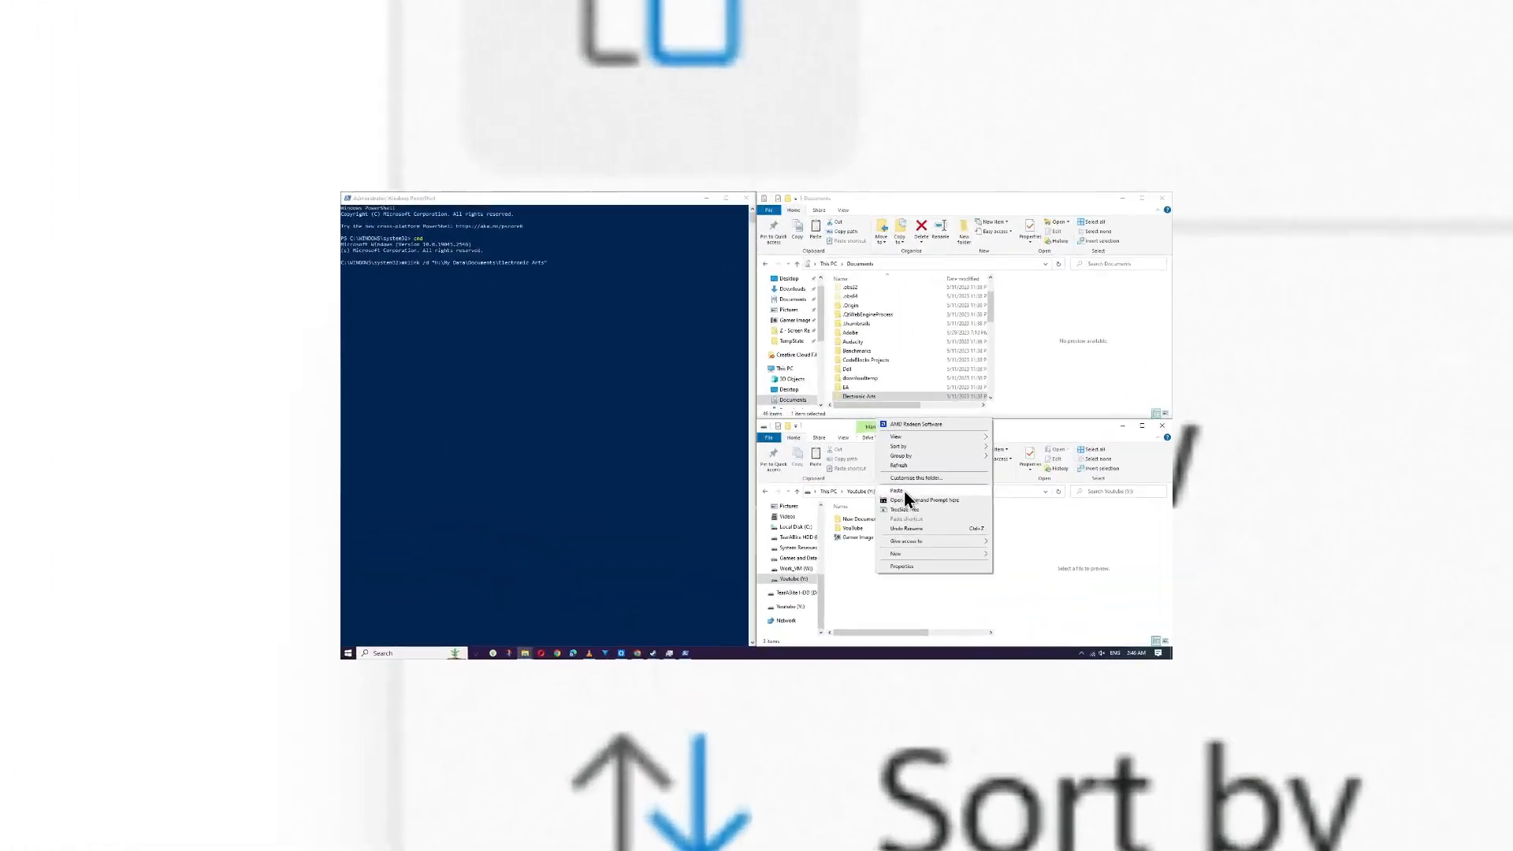
pyautogui.click(966, 518)
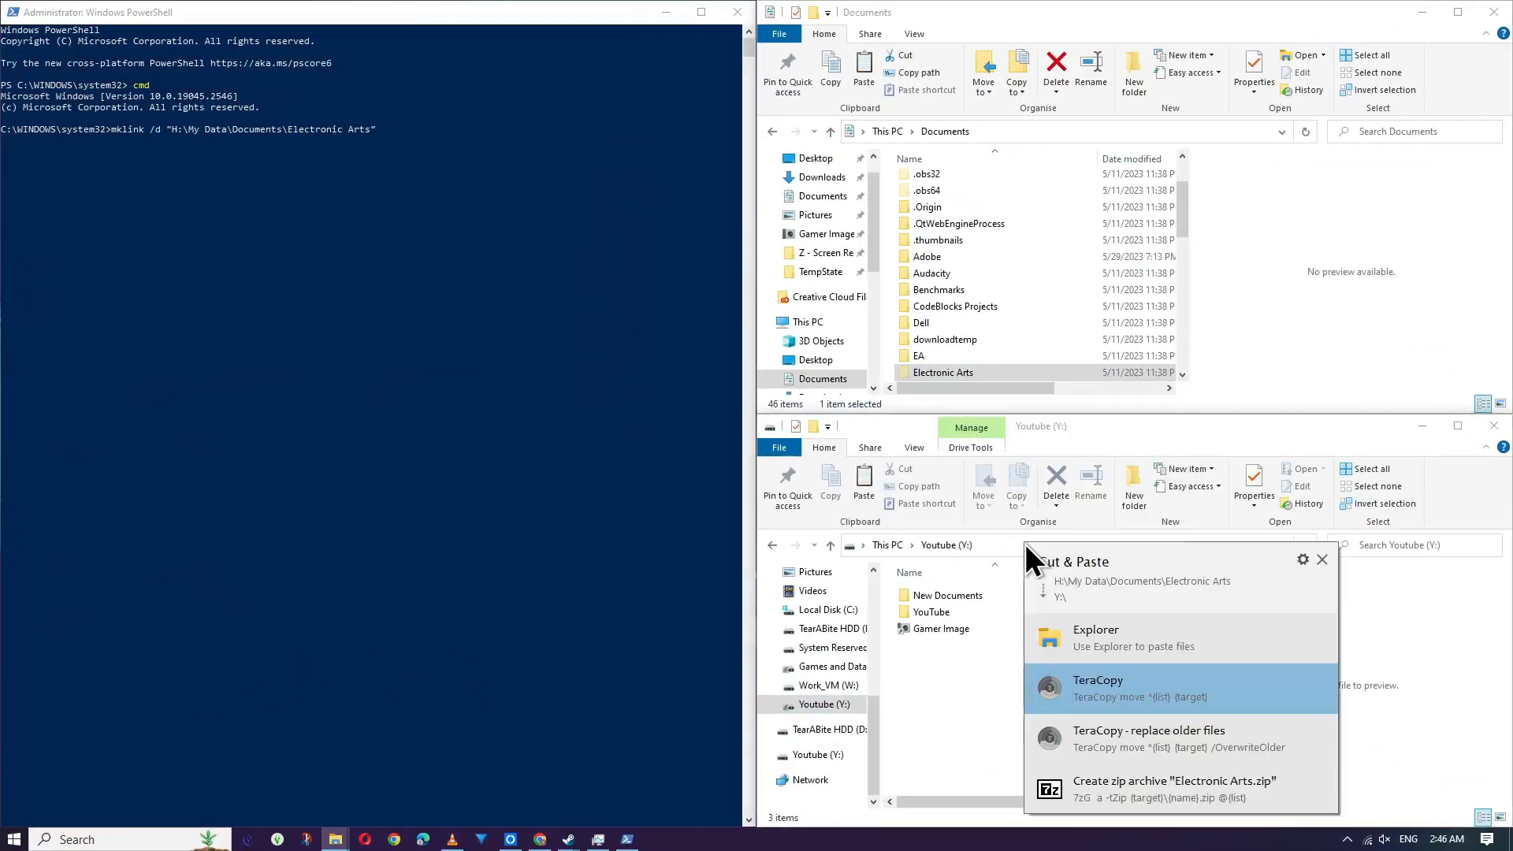
pyautogui.click(1085, 637)
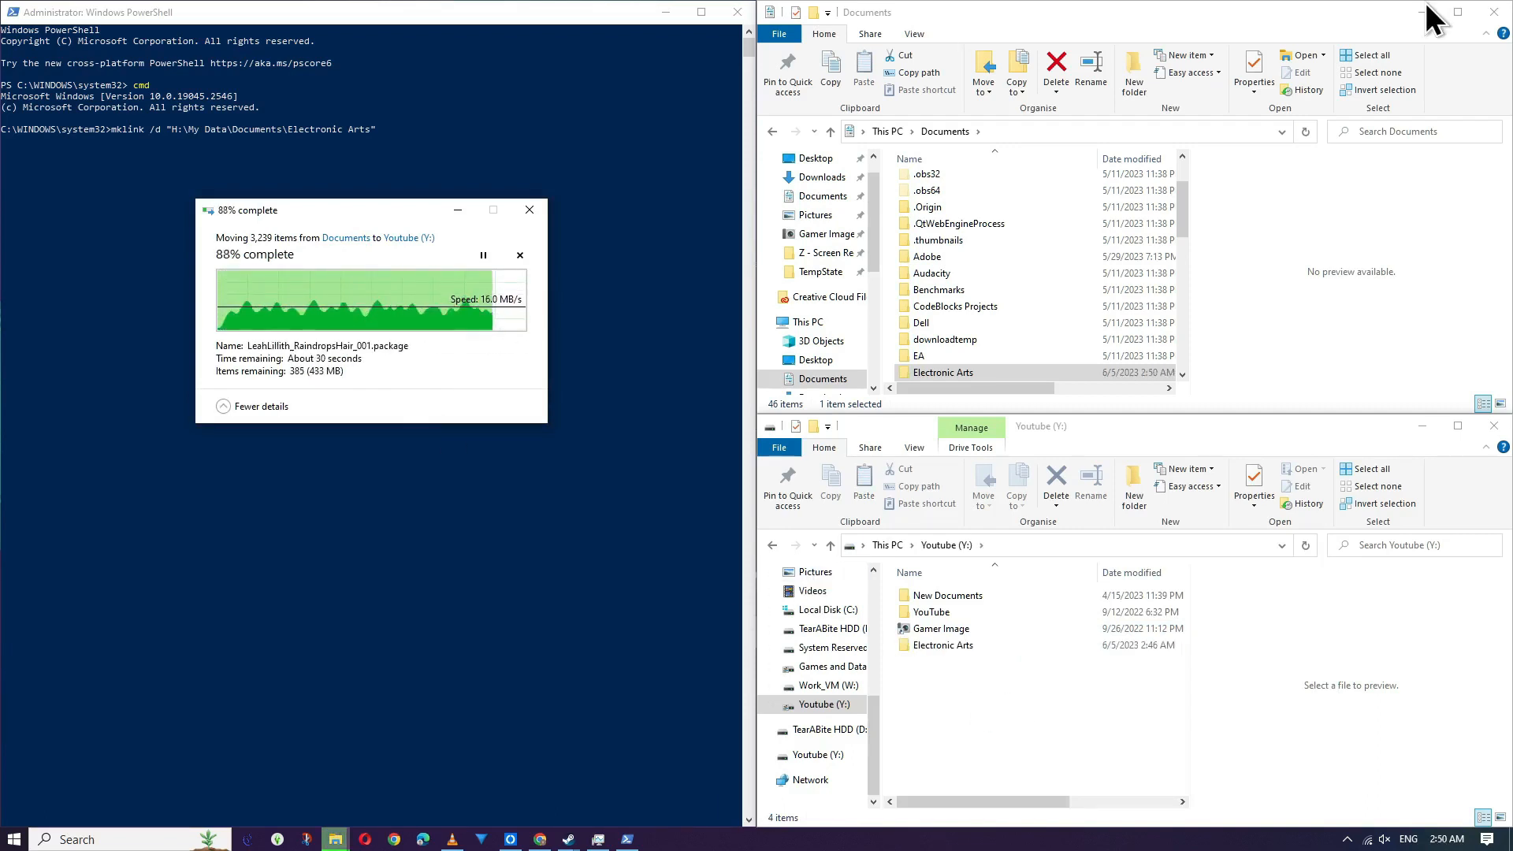
# Step: Copy the moved Electronic Arts folder's path, complete the mklink command with "Y:\Electronic Arts" as the target, and run it
pyautogui.click(636, 290)
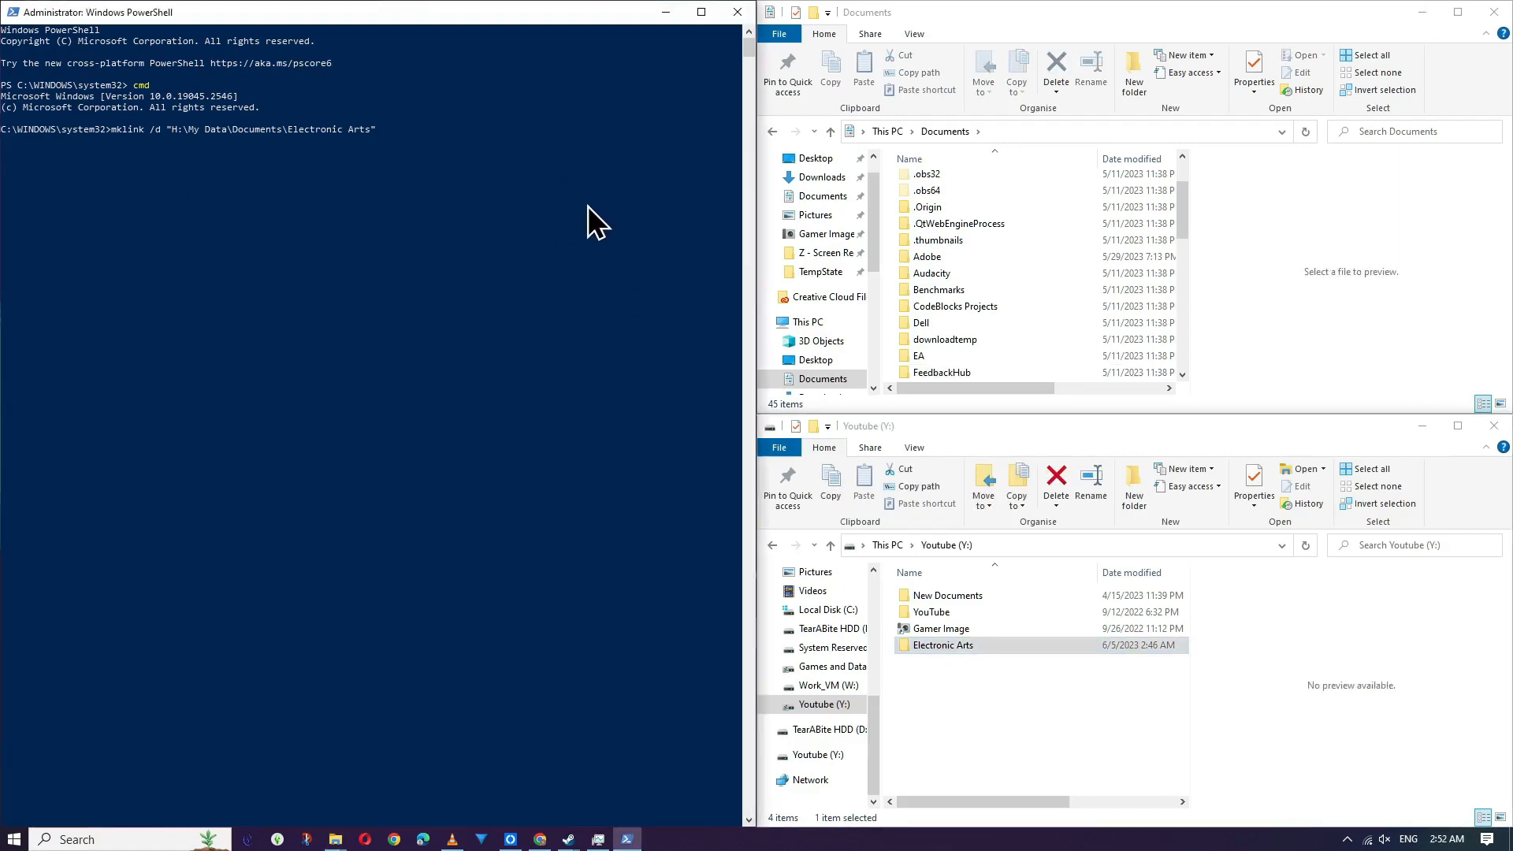
pyautogui.write('"')
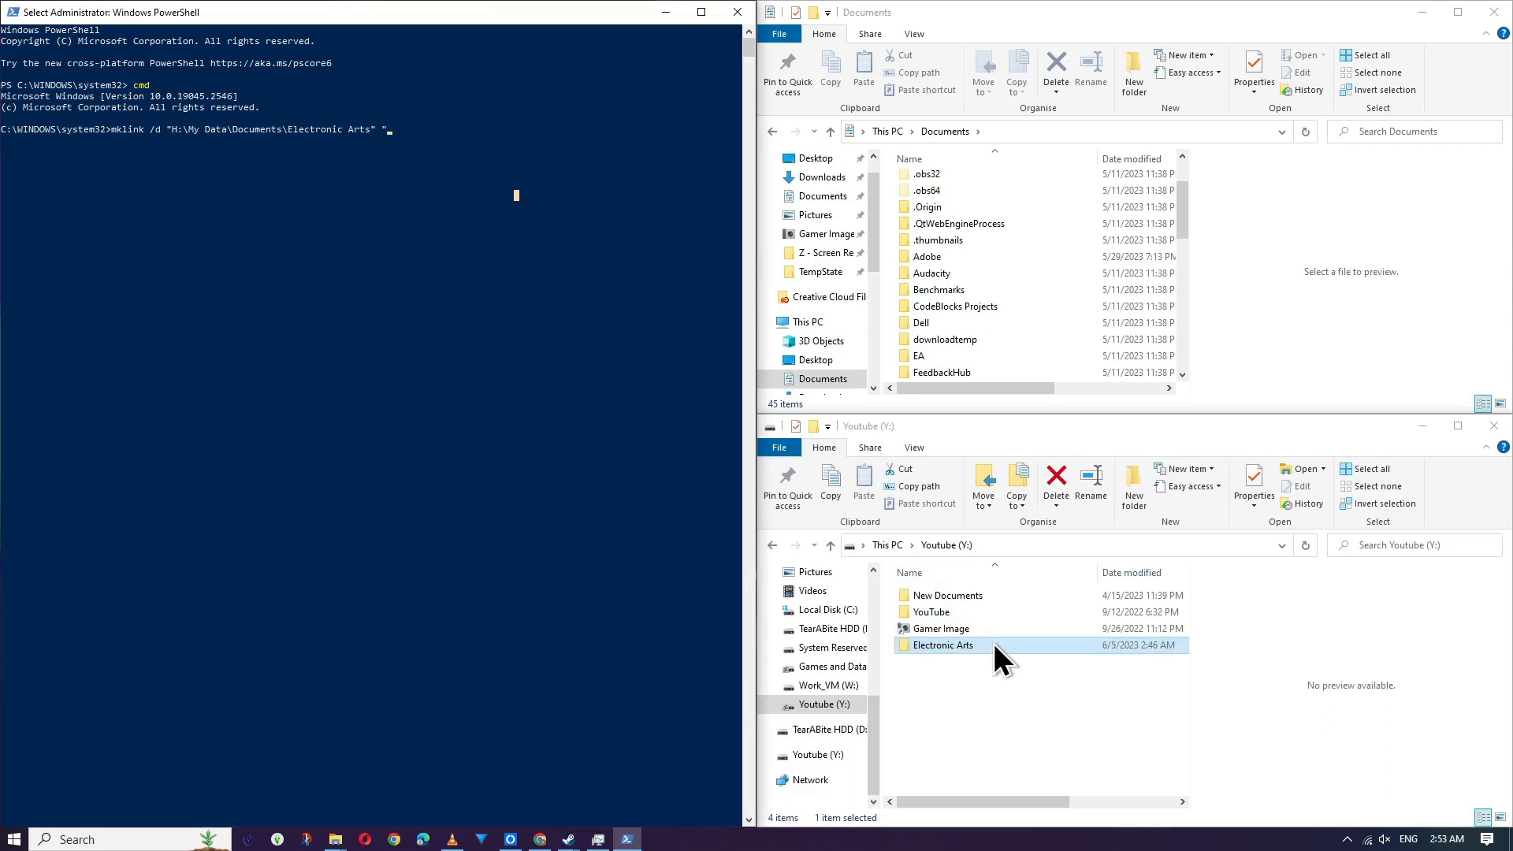
pyautogui.doubleClick(994, 642)
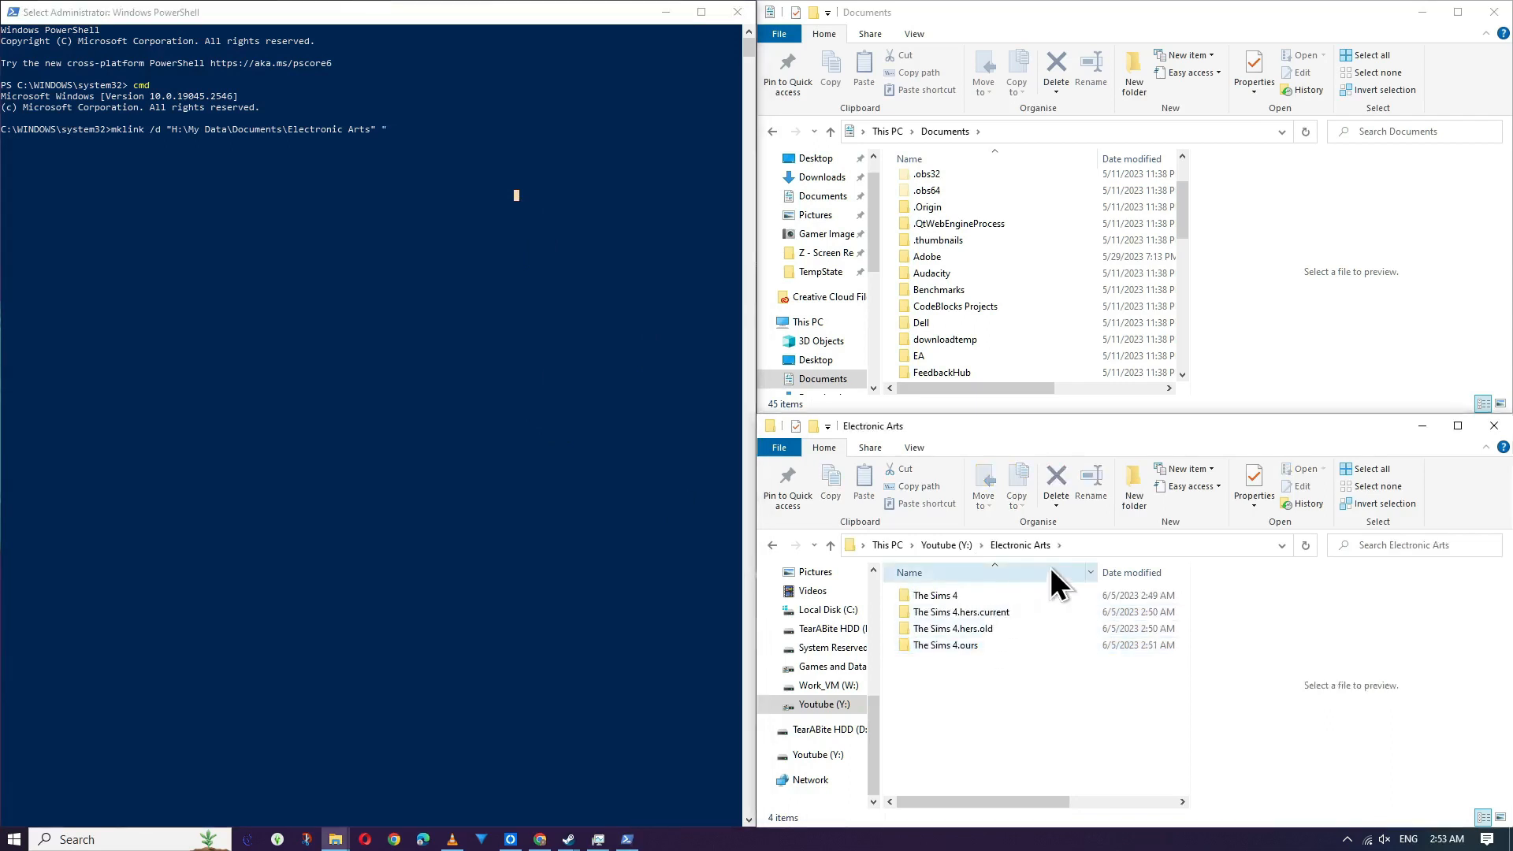
pyautogui.click(1097, 547)
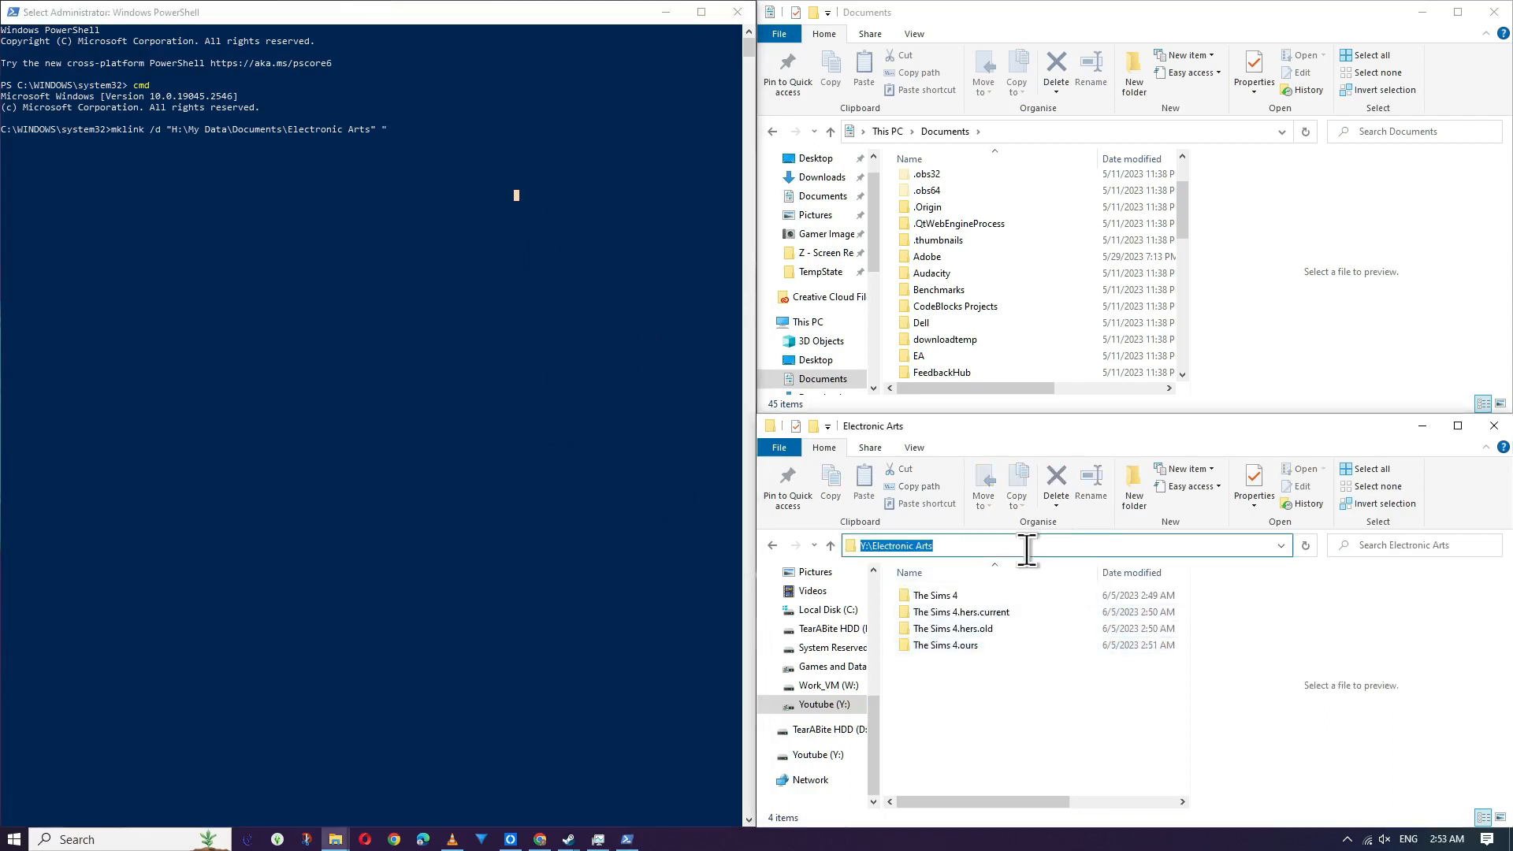
pyautogui.hotkey('ctrl', 'c')
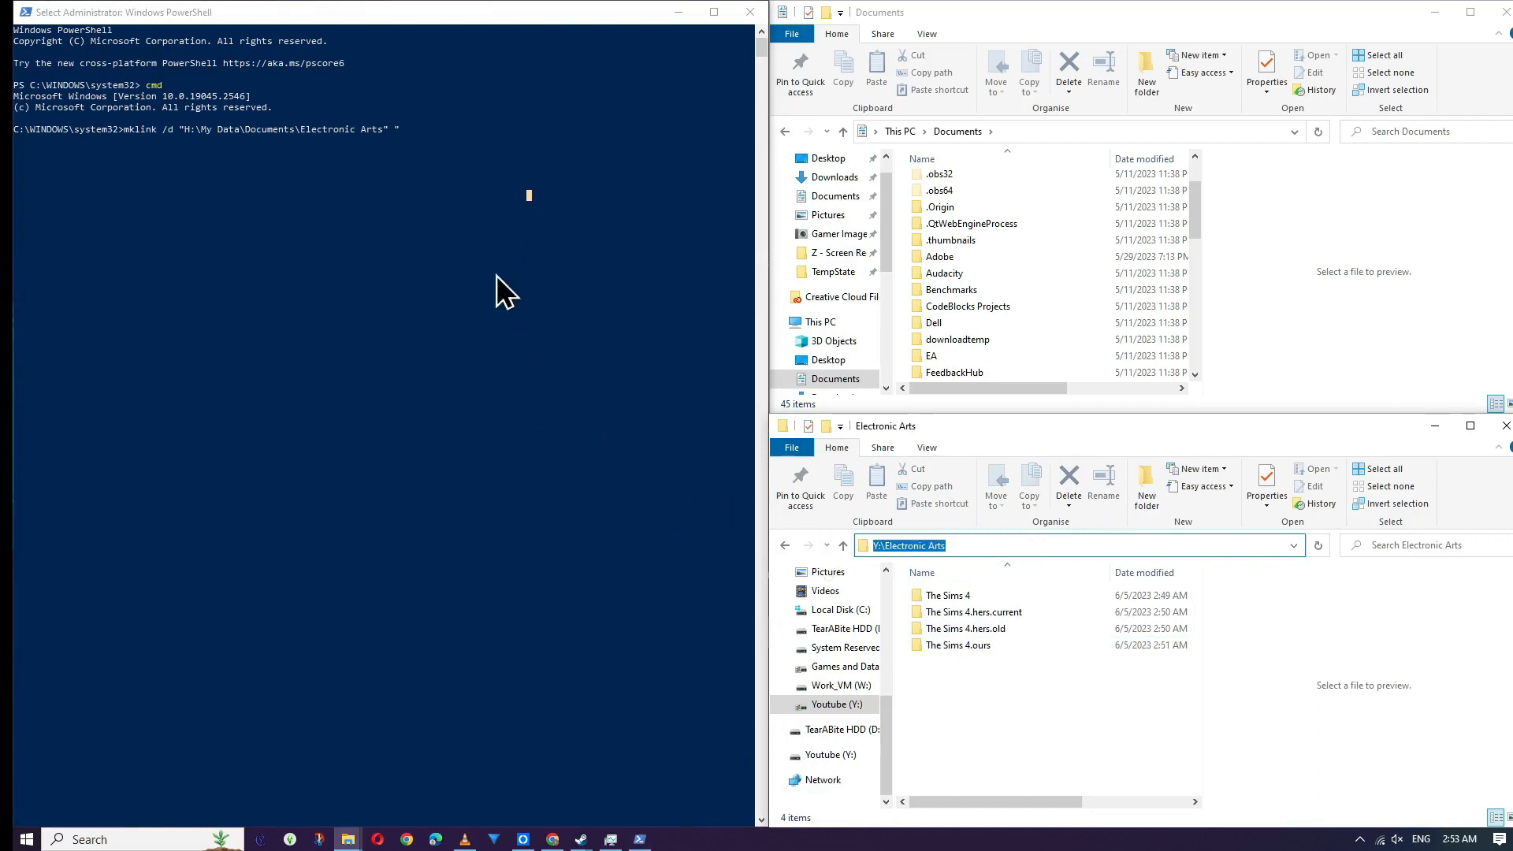
pyautogui.click(496, 276)
pyautogui.hotkey('ctrl', 'v')
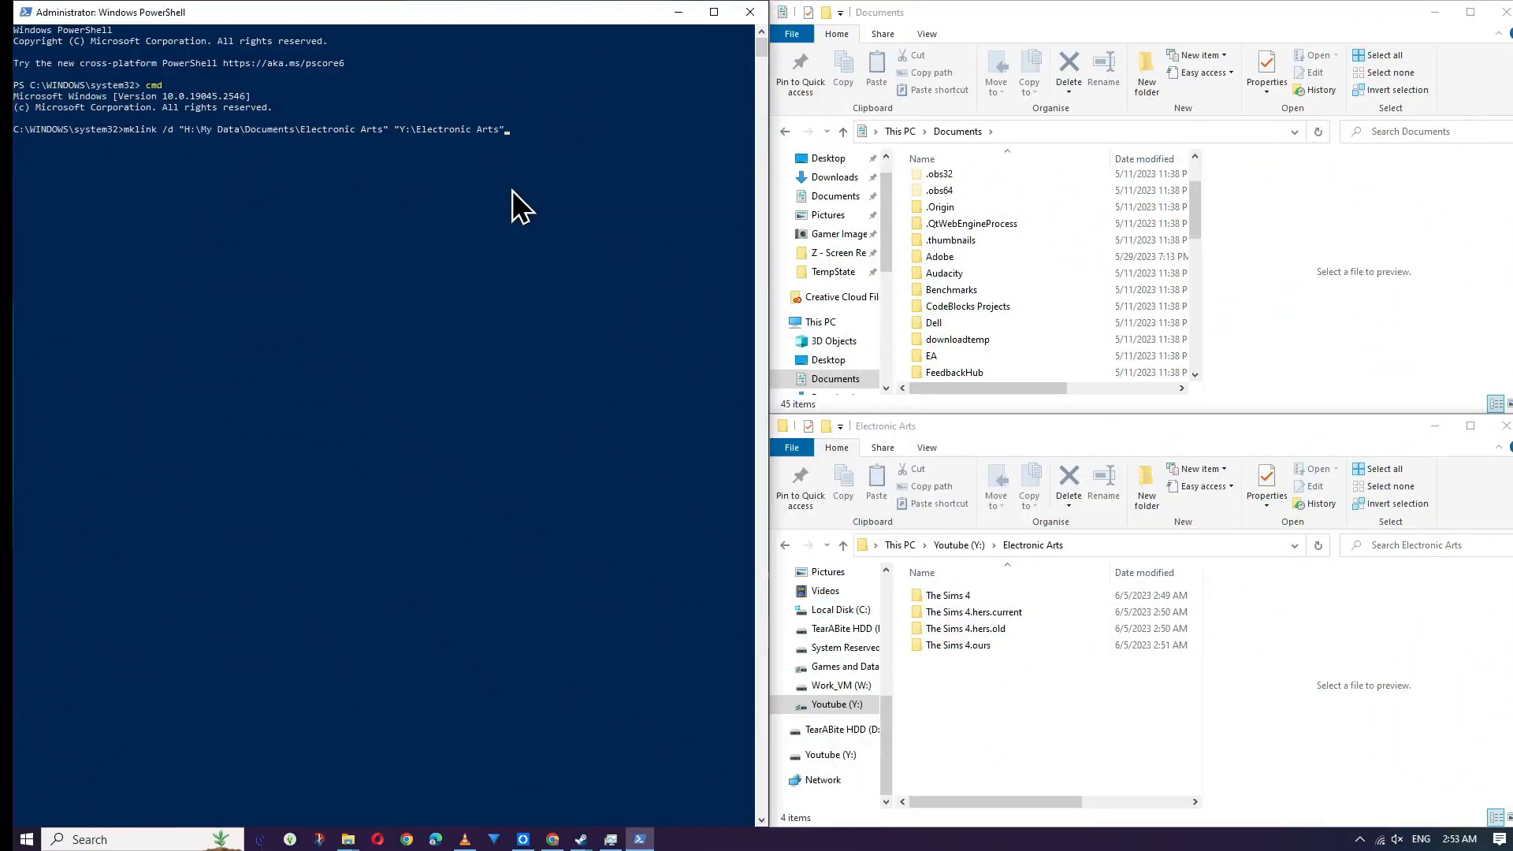
pyautogui.press('Return')
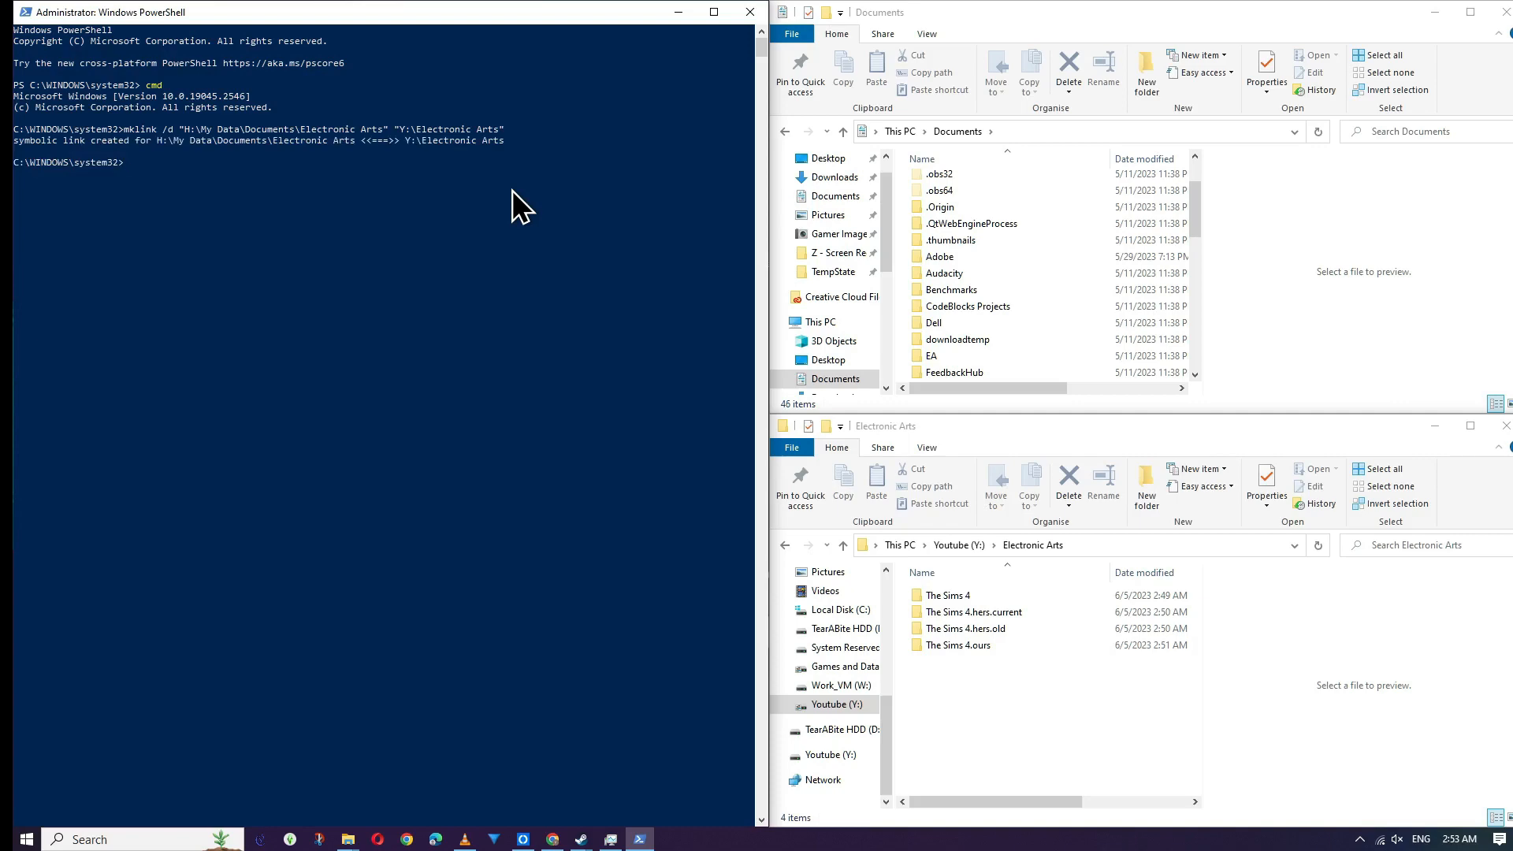
# Step: Locate the Electronic Arts symbolic link in Documents and delete it, keeping the real folder on Youtube (Y:)
pyautogui.click(1316, 131)
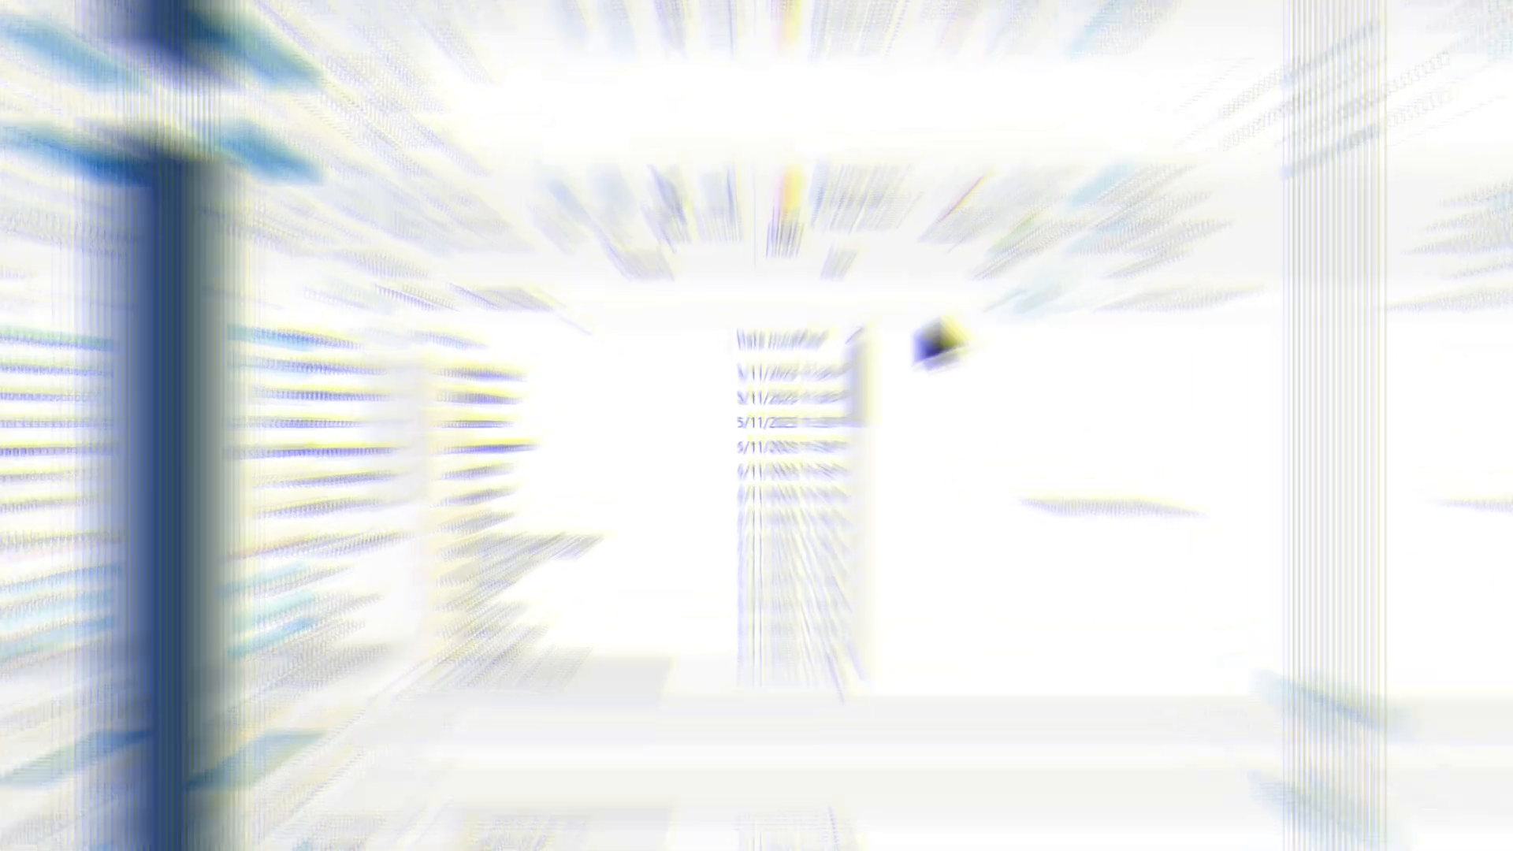
pyautogui.scroll(-3, 595, 520)
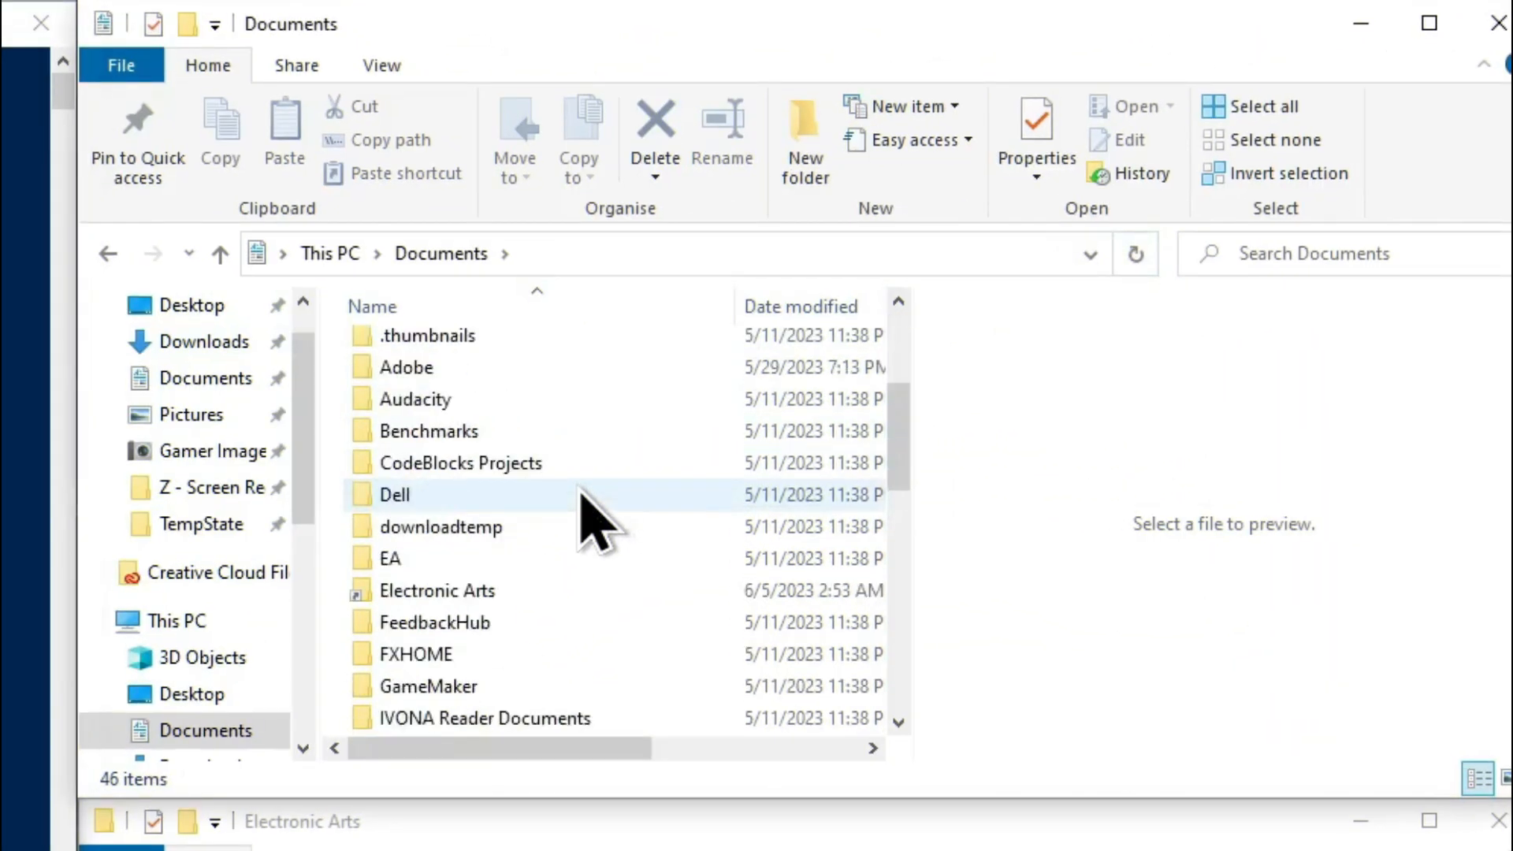
pyautogui.click(495, 592)
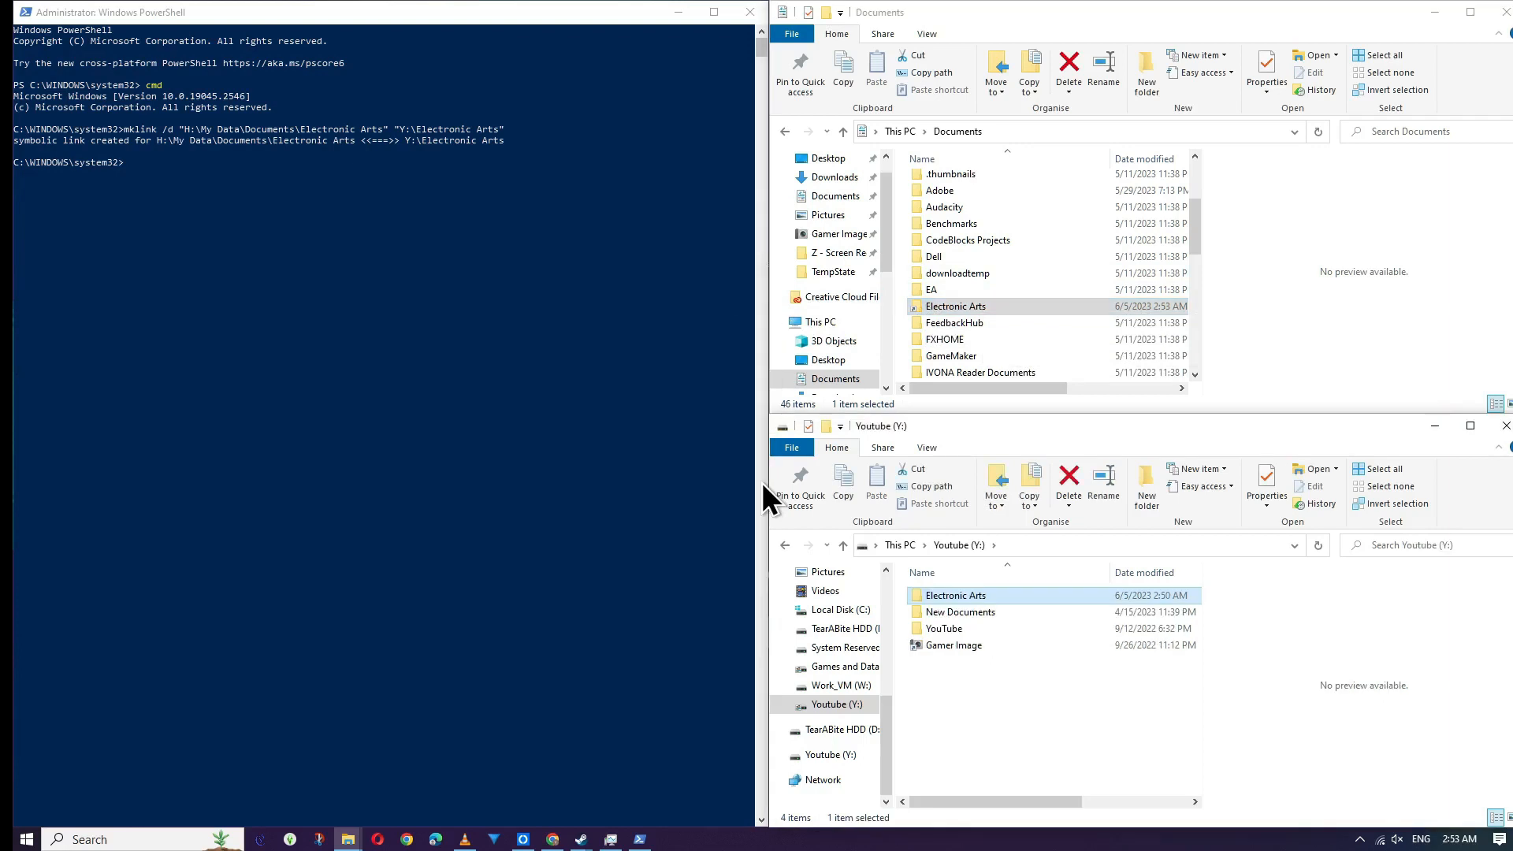
pyautogui.rightClick(964, 305)
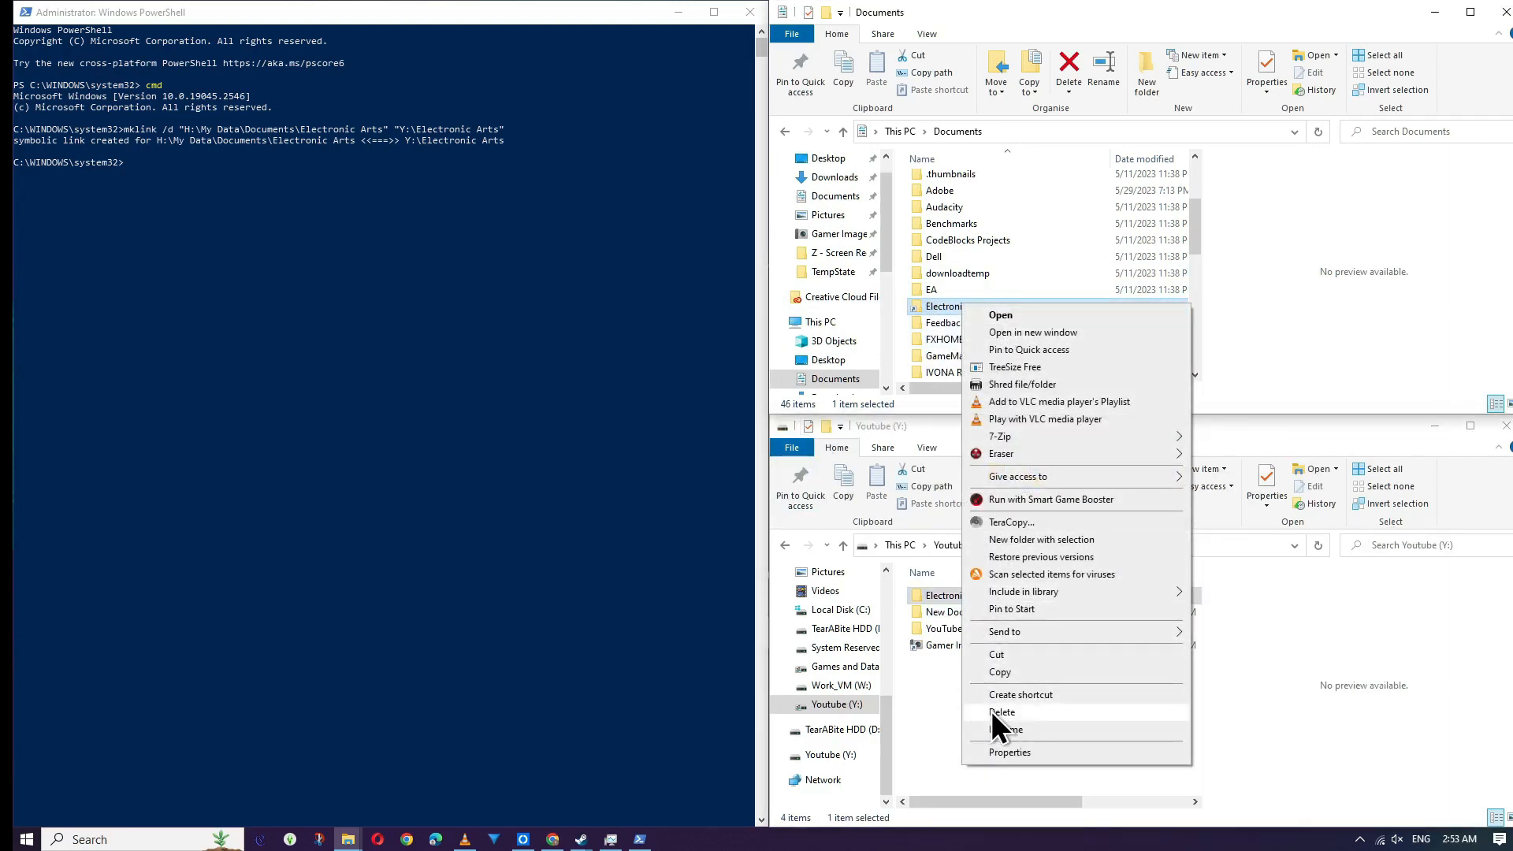
pyautogui.click(995, 711)
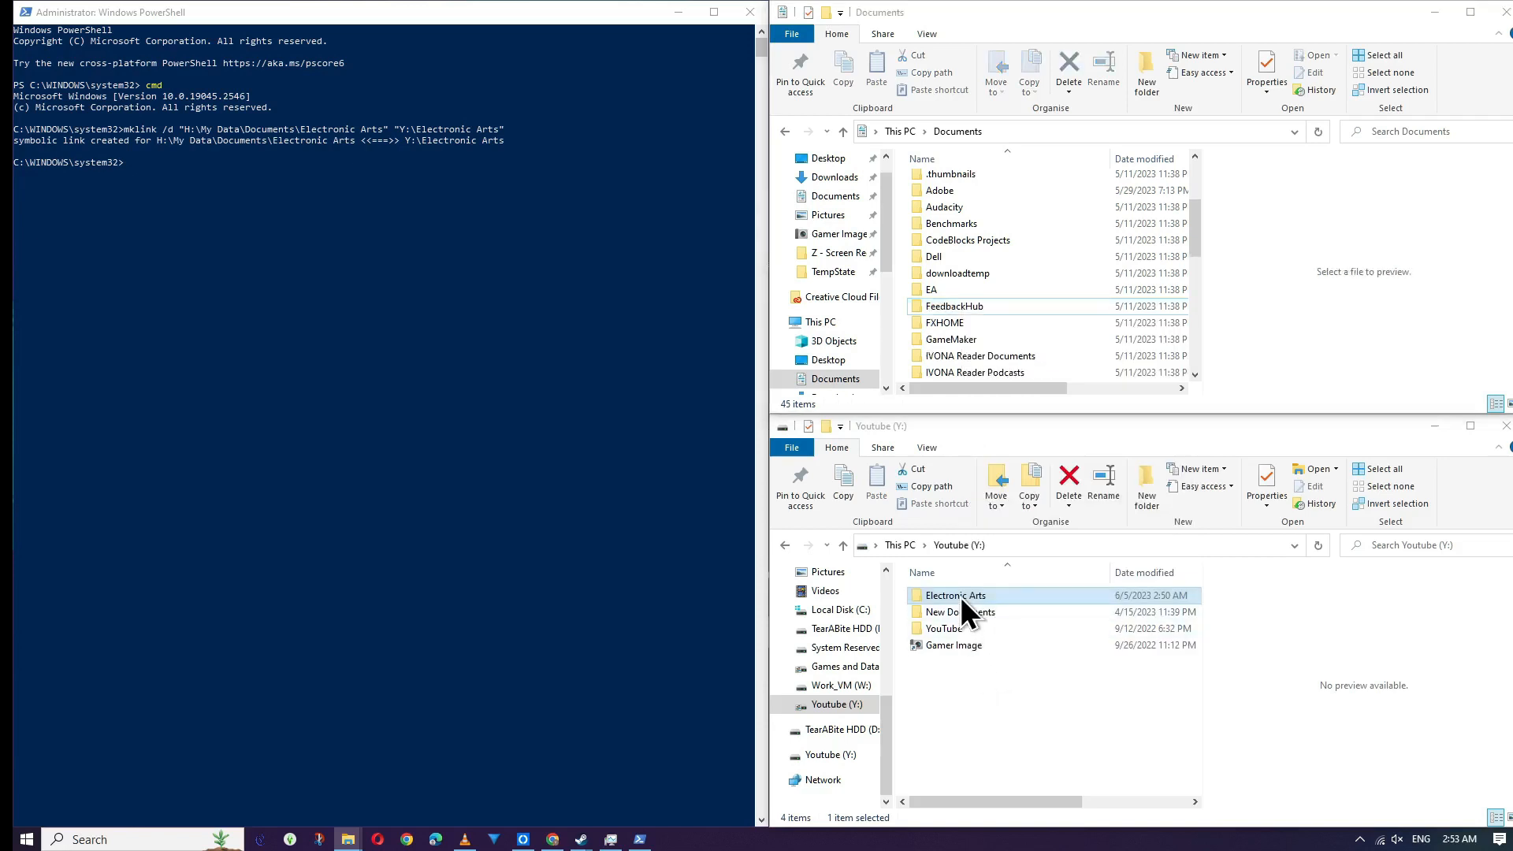
pyautogui.moveTo(1042, 423); pyautogui.dragTo(1118, 140)
pyautogui.scroll(-10, 1182, 260)
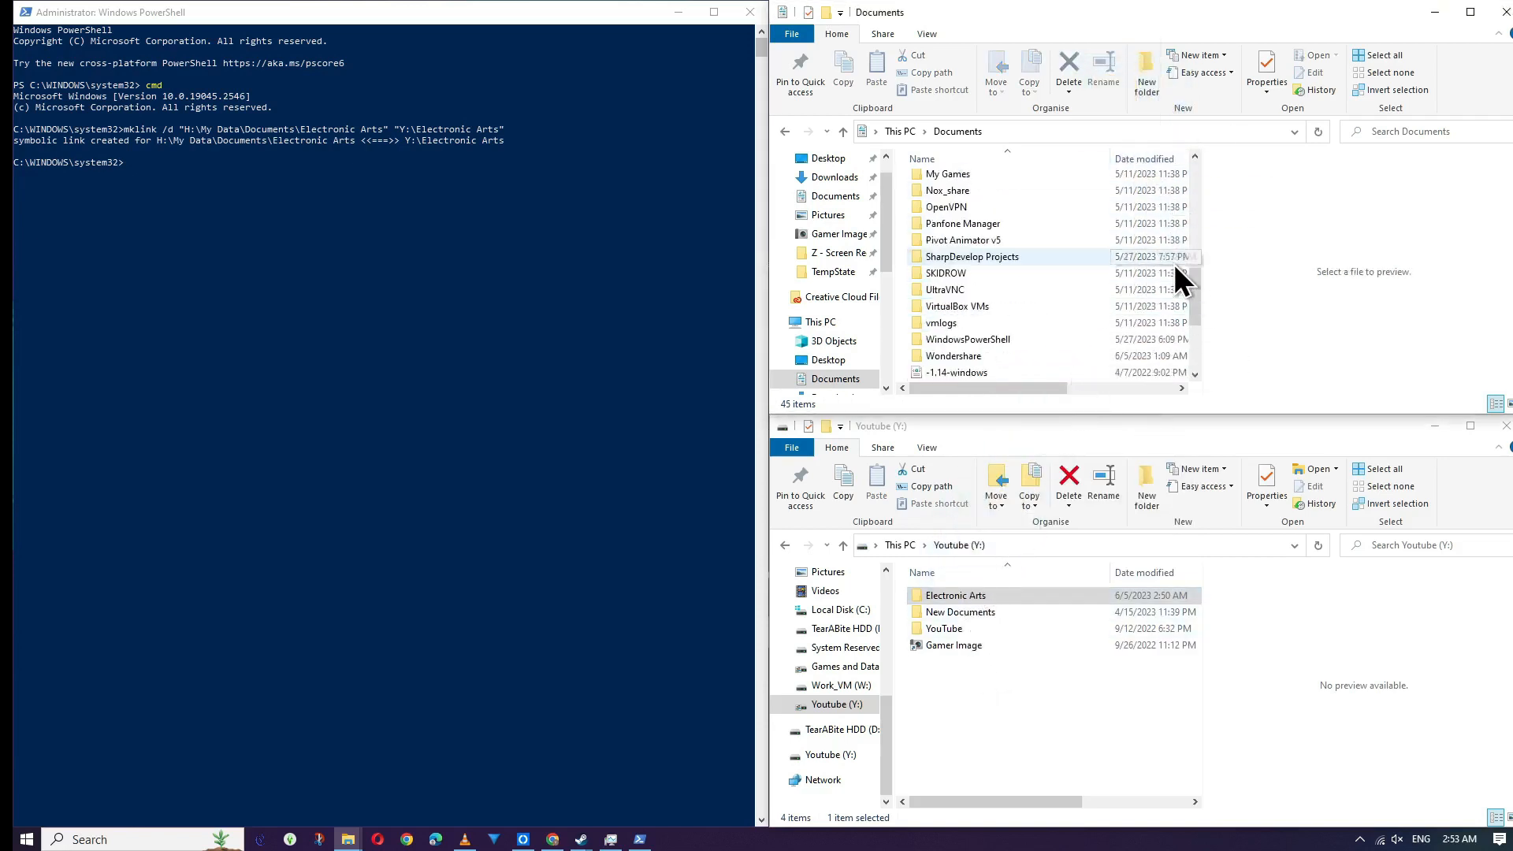
pyautogui.click(1084, 388)
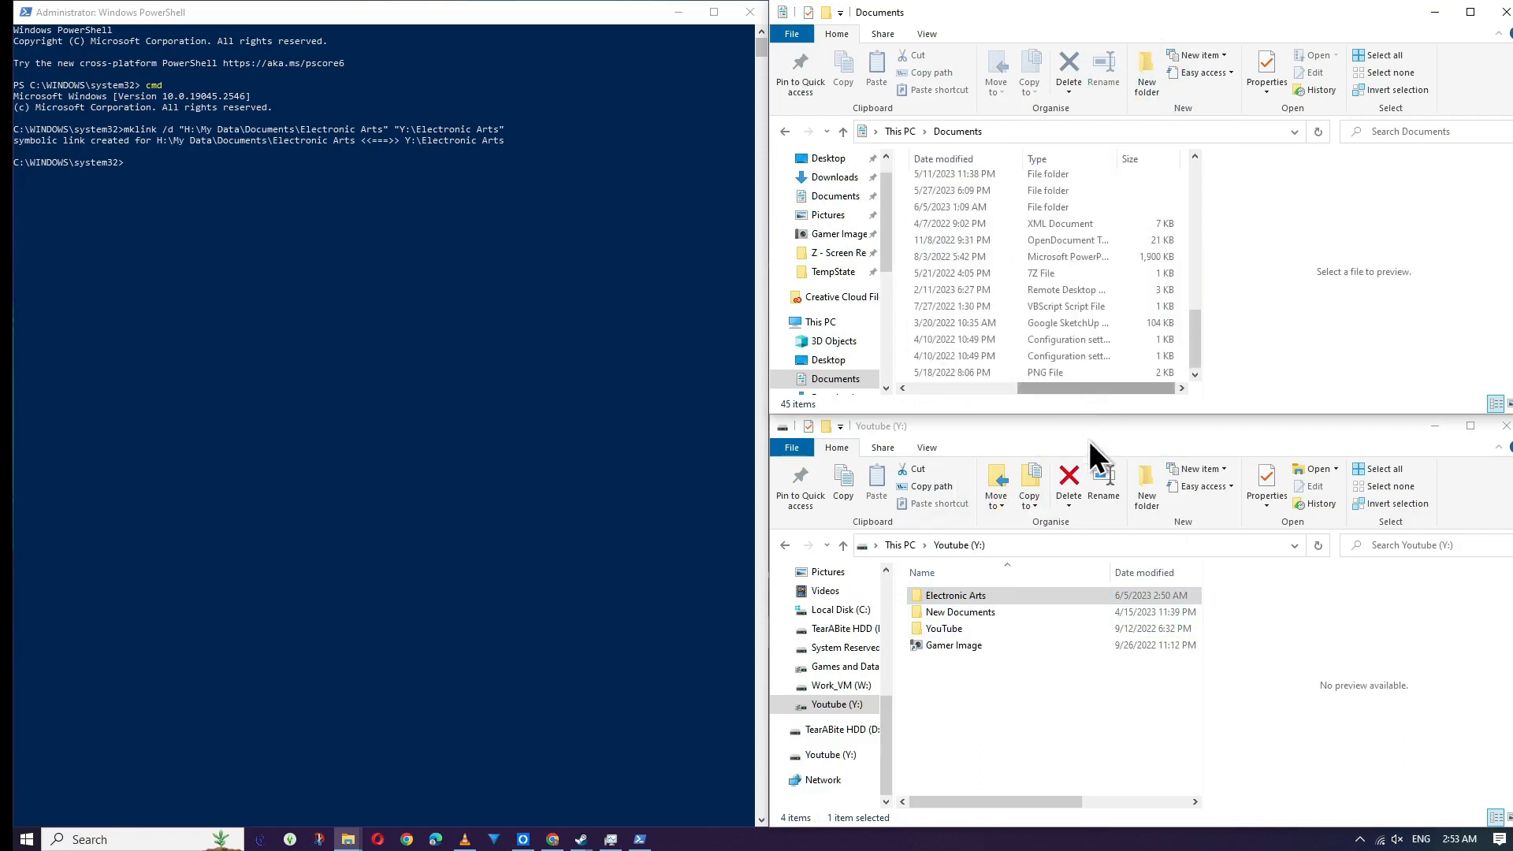
pyautogui.scroll(5, 1133, 275)
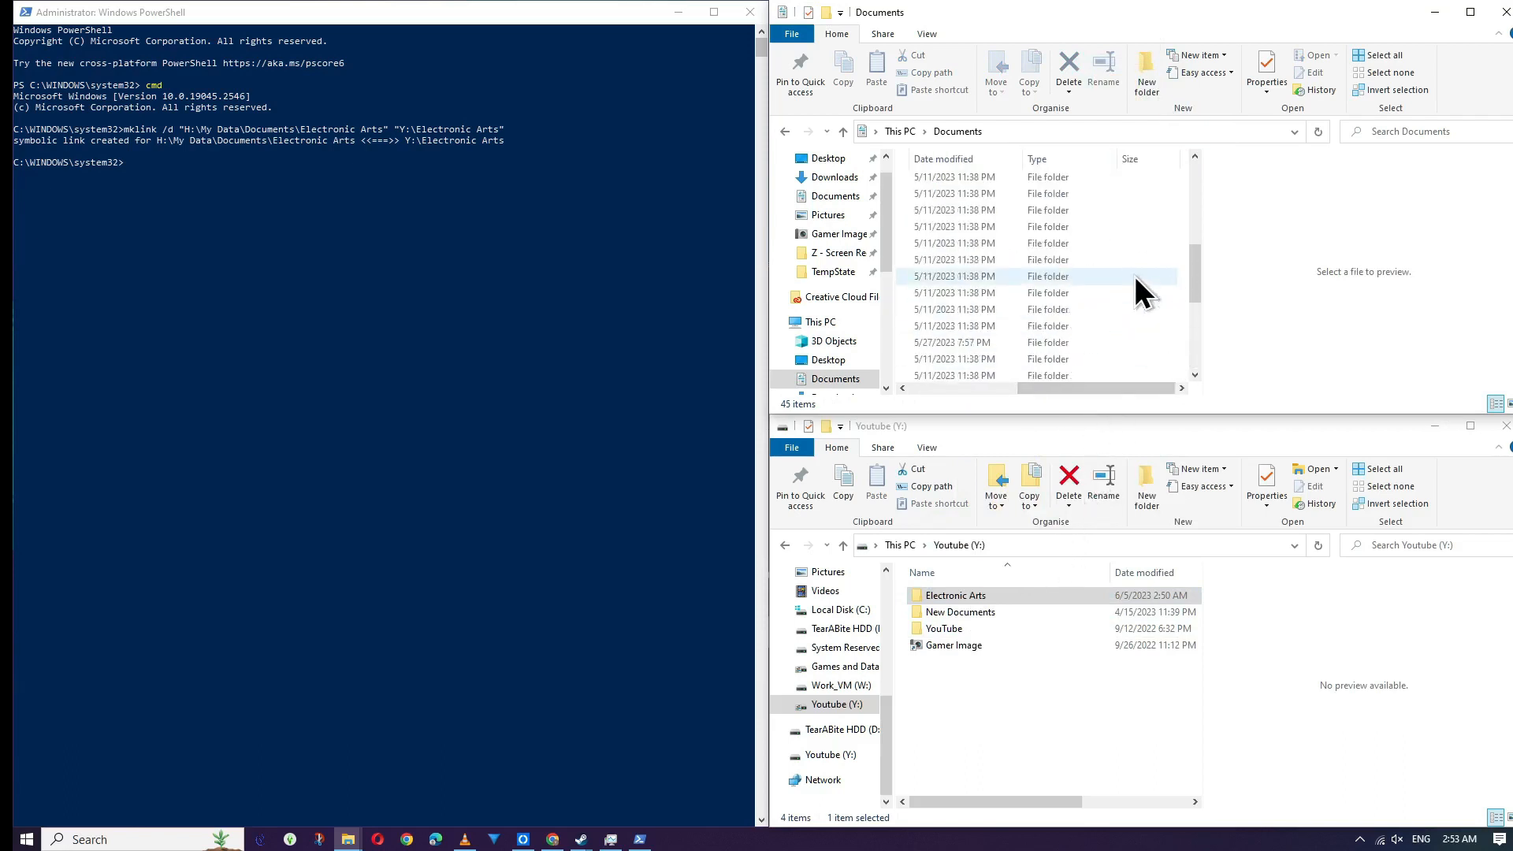
pyautogui.moveTo(977, 598); pyautogui.dragTo(972, 126)
pyautogui.click(1006, 233)
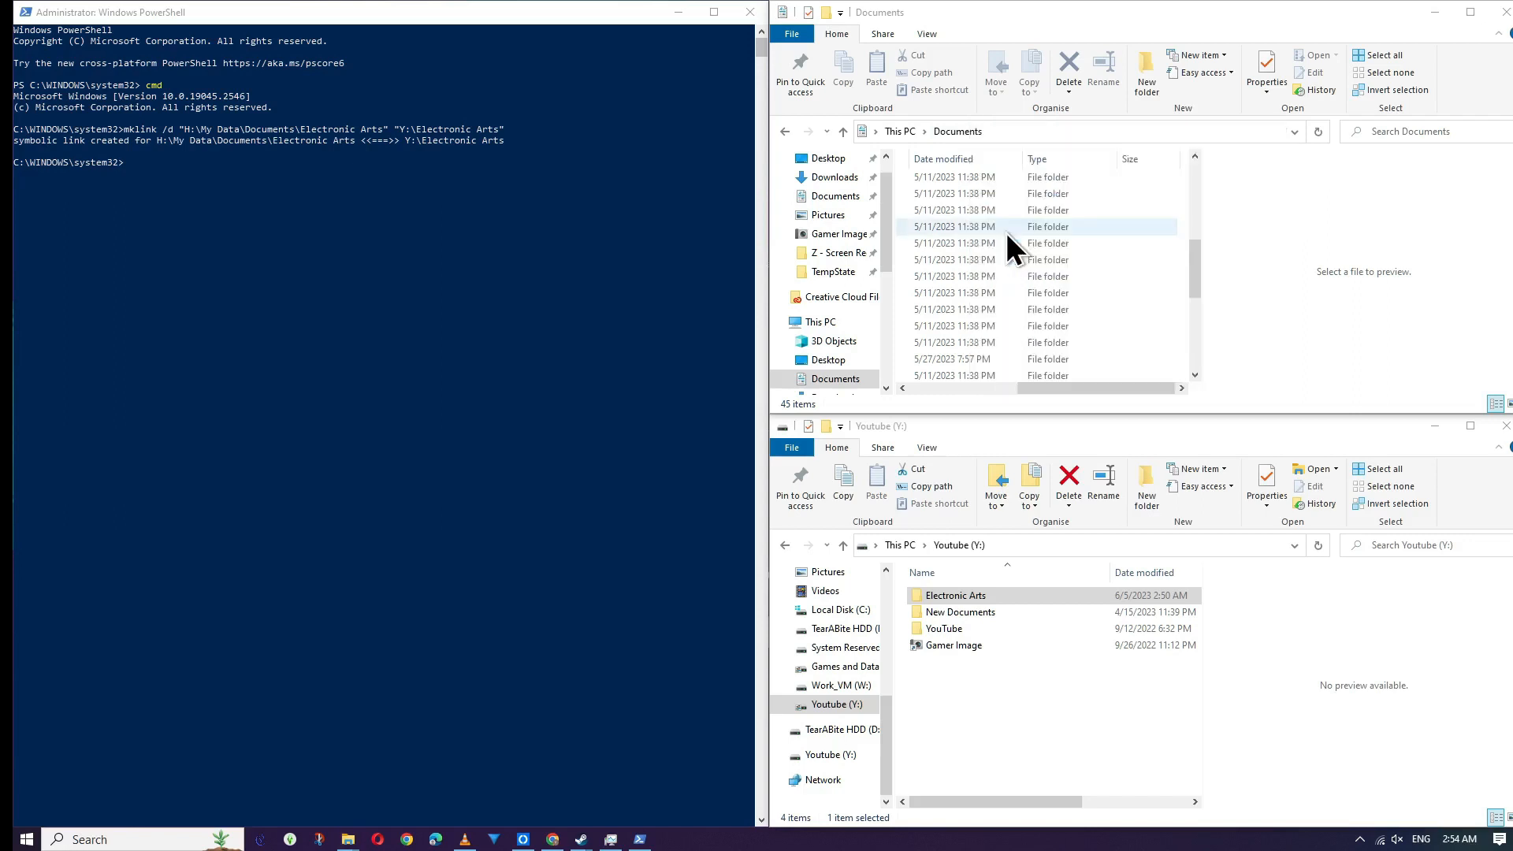